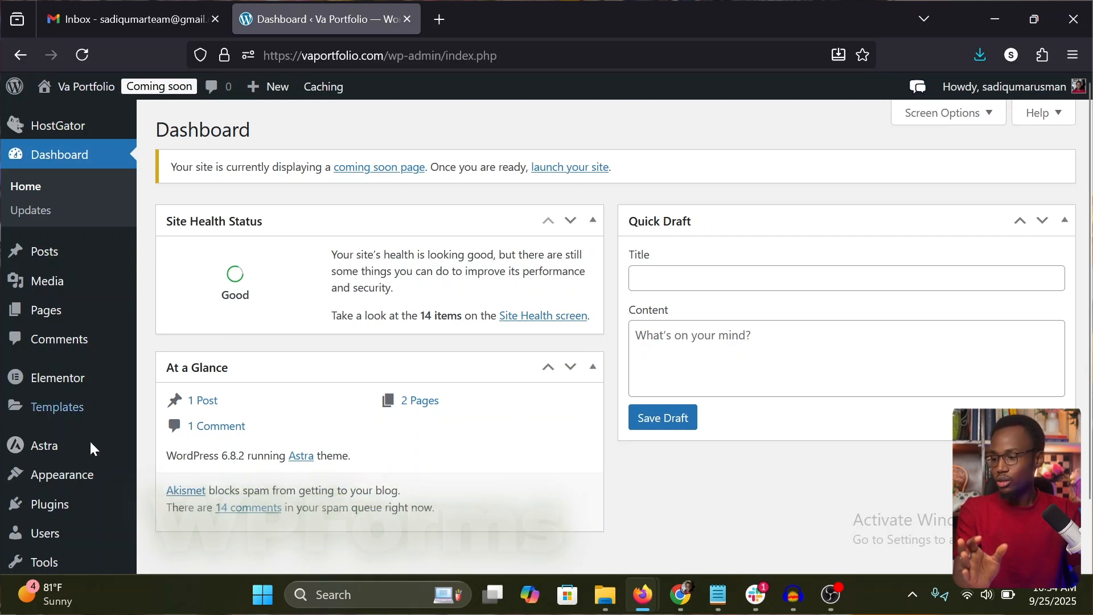
# Step: Find the WPForms plugin by searching the plugin directory for "Wp Forms", and install and activate it
pyautogui.moveTo(49, 505)
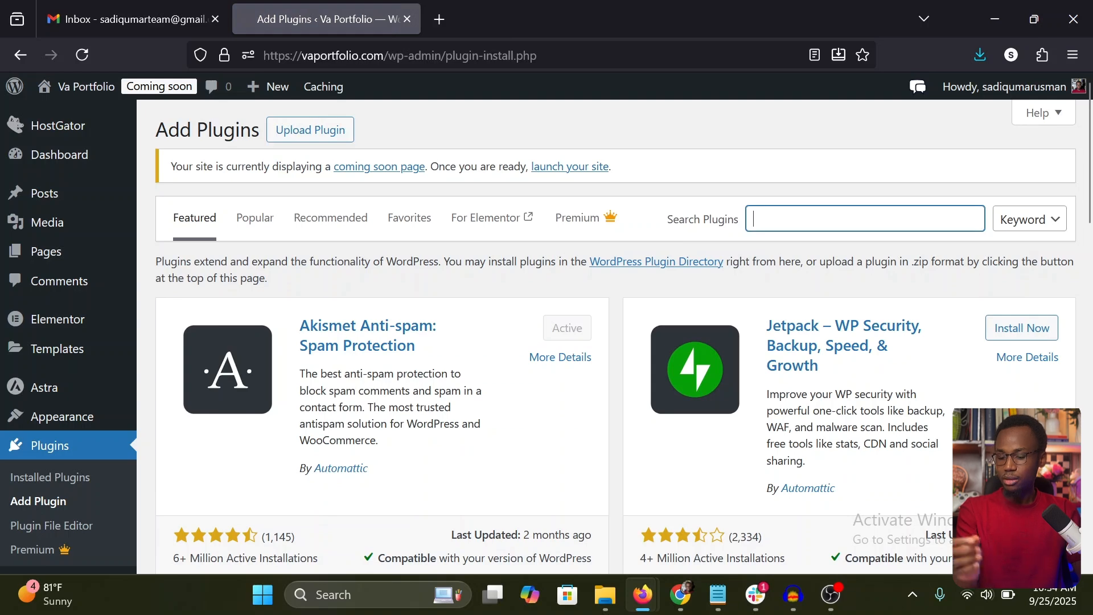
pyautogui.write('Wp Forms')
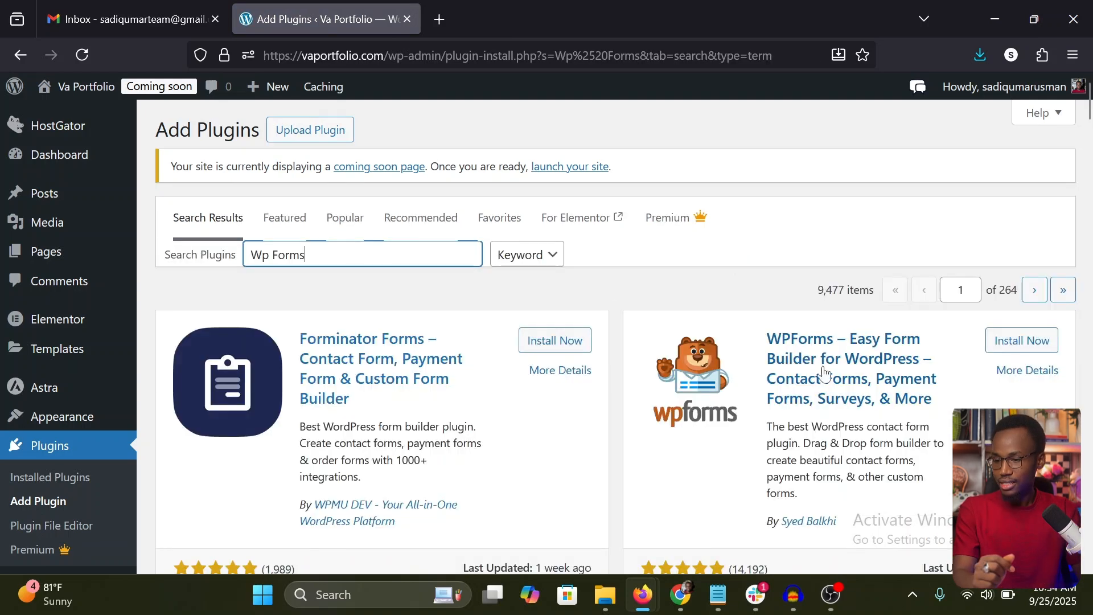
pyautogui.click(1026, 341)
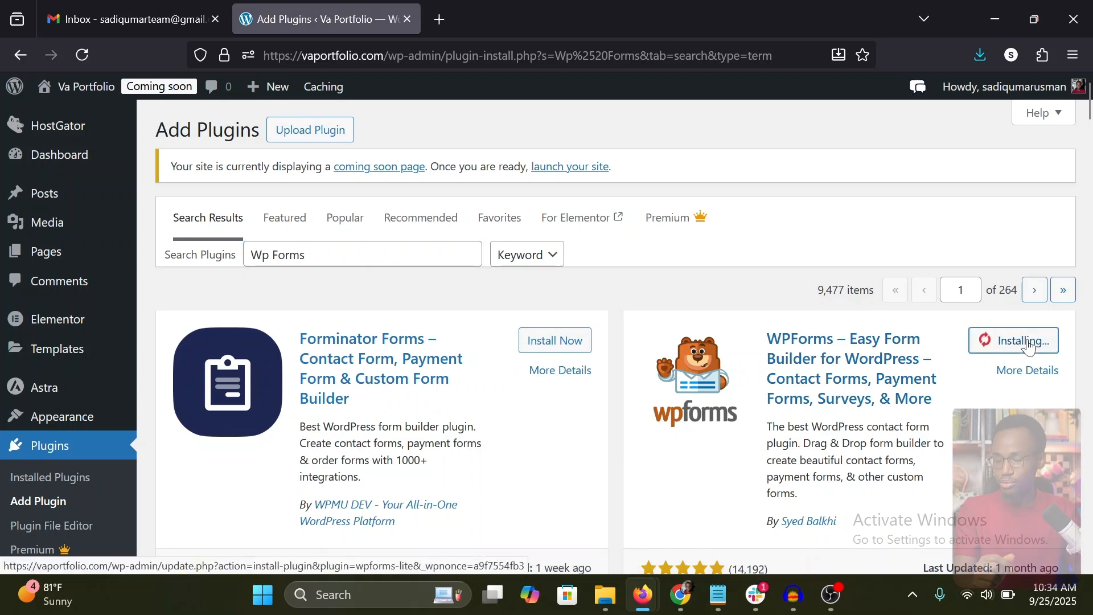
pyautogui.click(1039, 342)
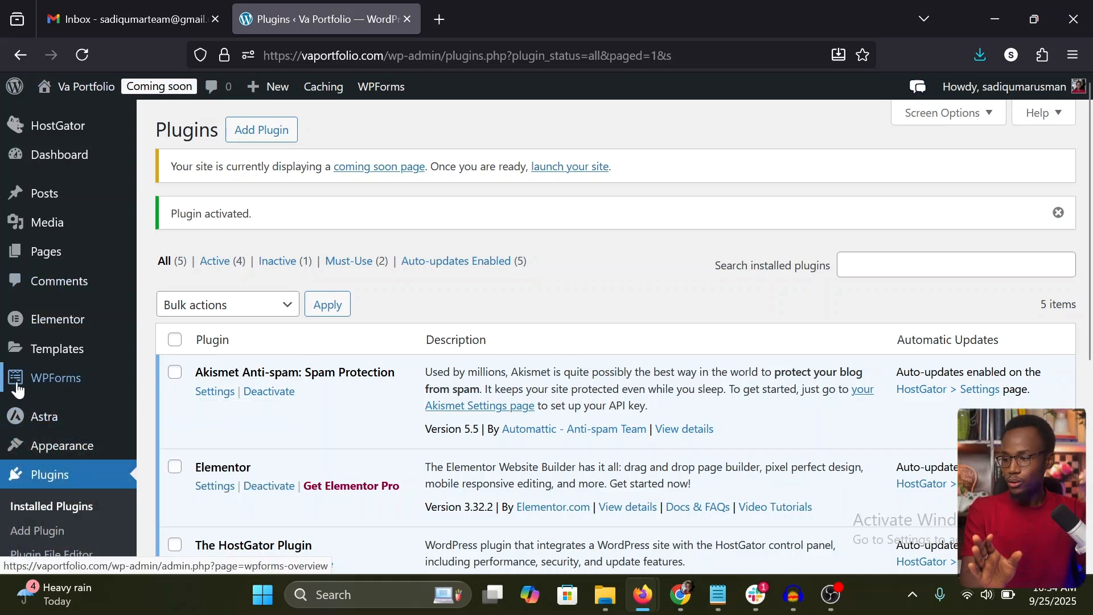
# Step: Open the WPForms forms overview and start a new form, getting past the form builder's welcome message
pyautogui.moveTo(45, 386)
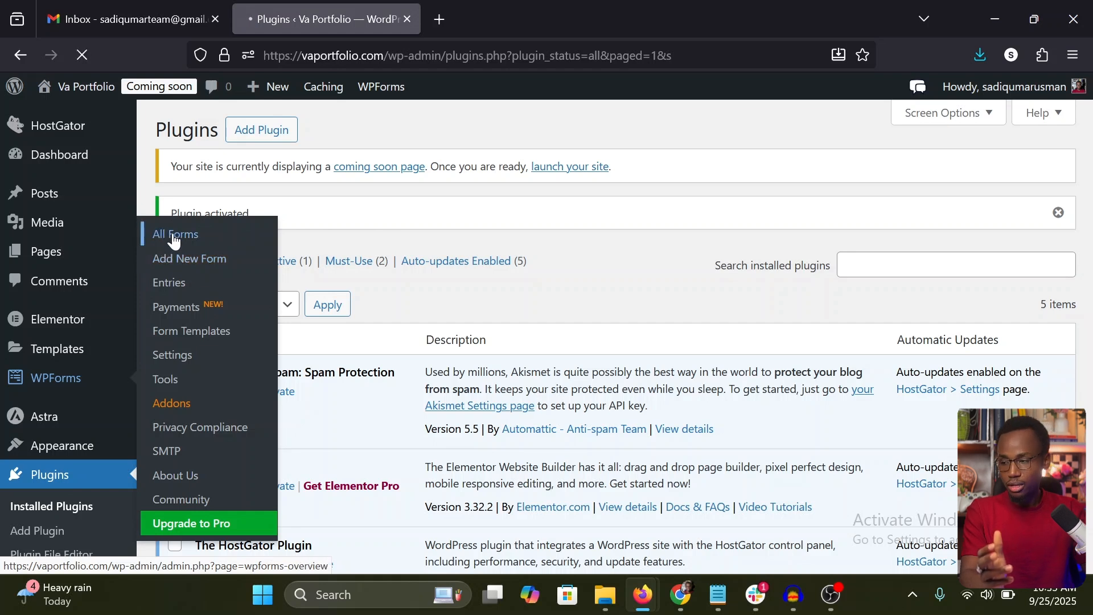
pyautogui.click(174, 239)
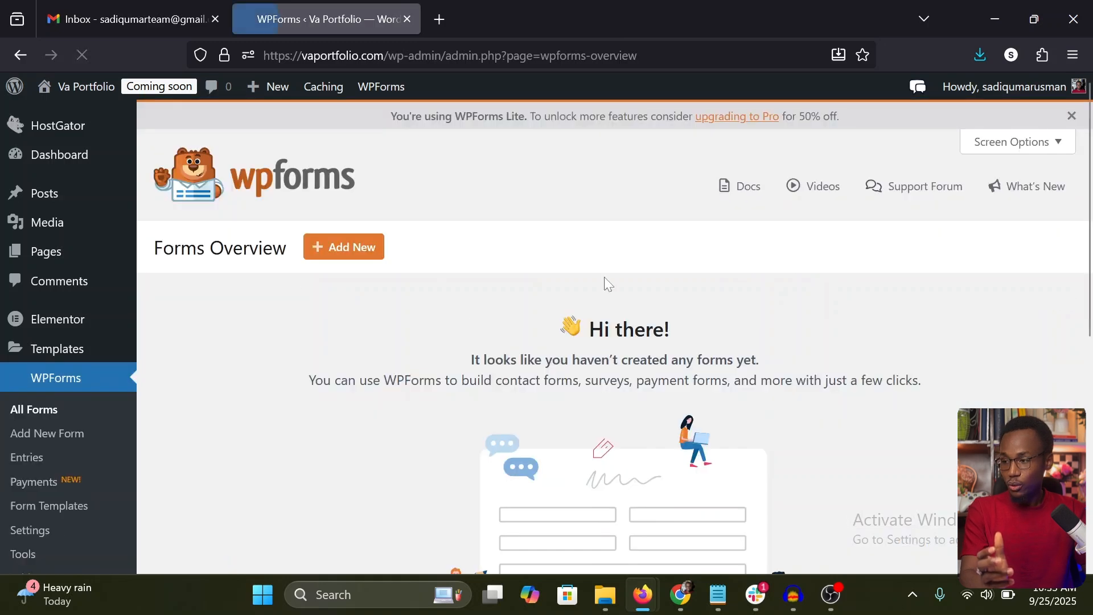
pyautogui.moveTo(1091, 312)
pyautogui.mouseDown()
pyautogui.moveTo(1091, 486)
pyautogui.moveTo(1091, 293)
pyautogui.mouseUp()
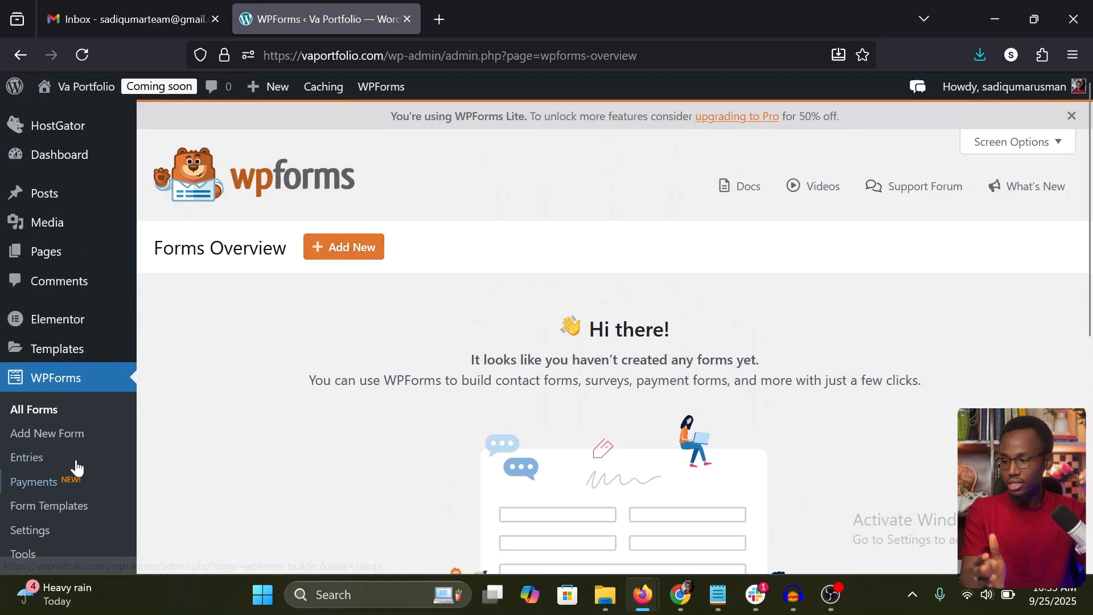
pyautogui.click(337, 253)
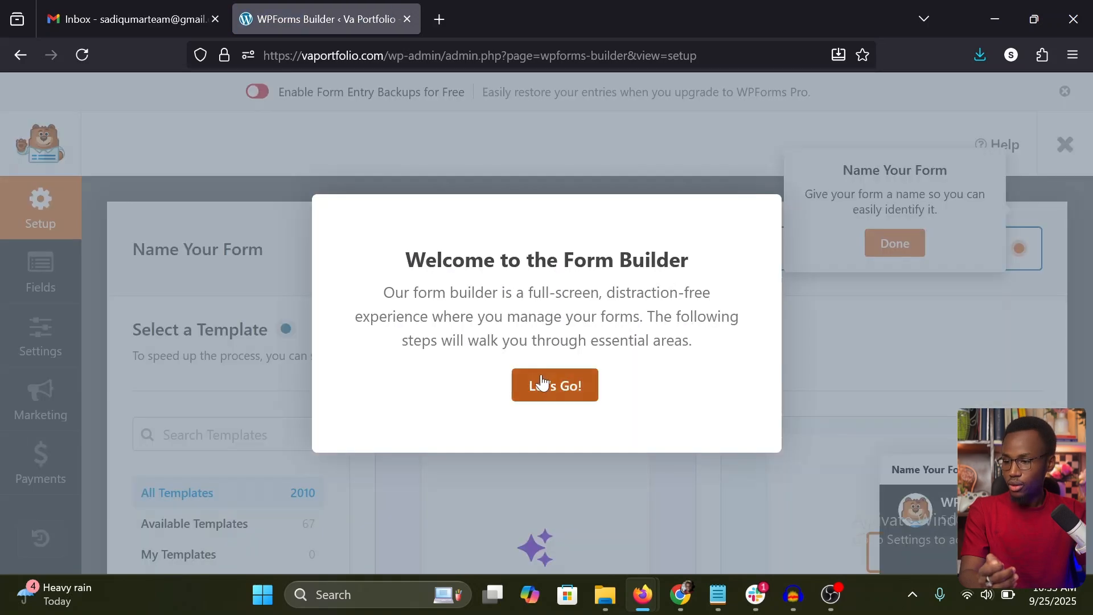
pyautogui.click(541, 388)
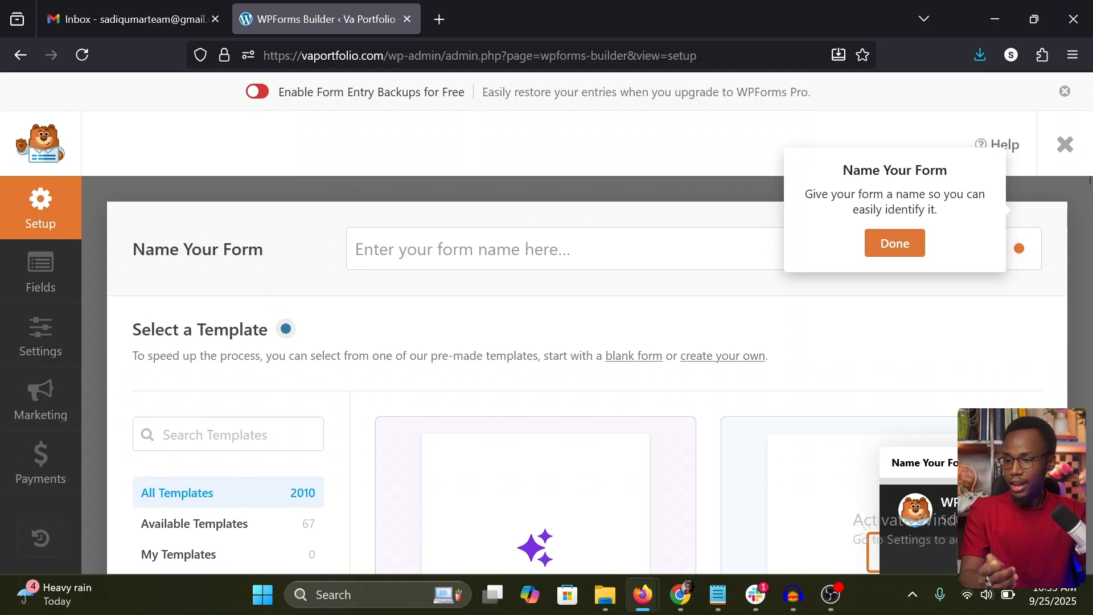
# Step: Name the new form "My Contact Form" and complete the naming hint of the builder tour
pyautogui.click(564, 248)
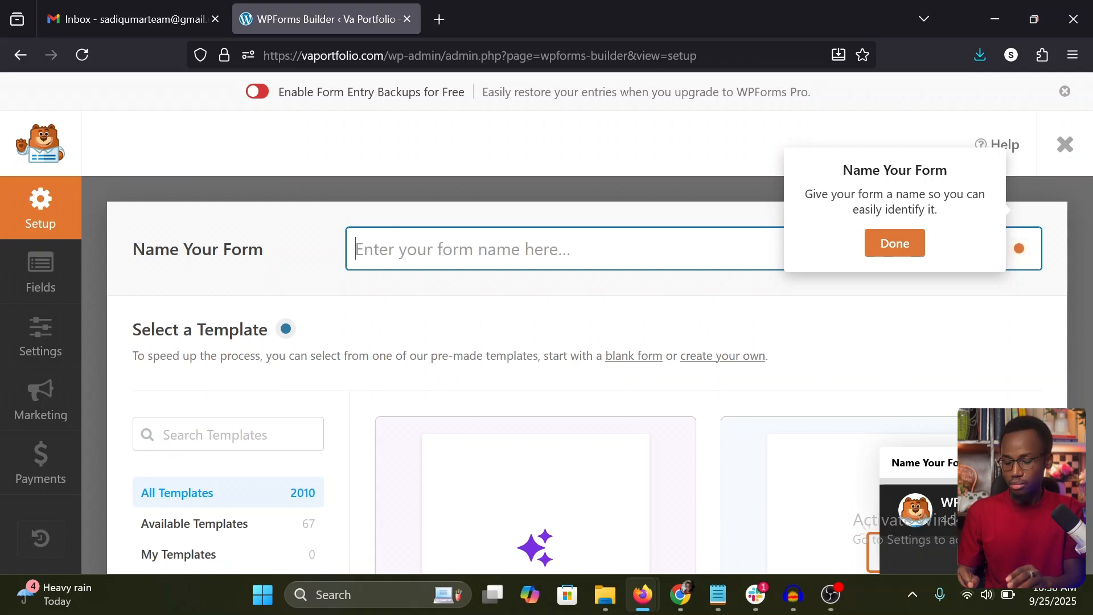
pyautogui.write('Our')
pyautogui.hotkey('ctrl', 'a')
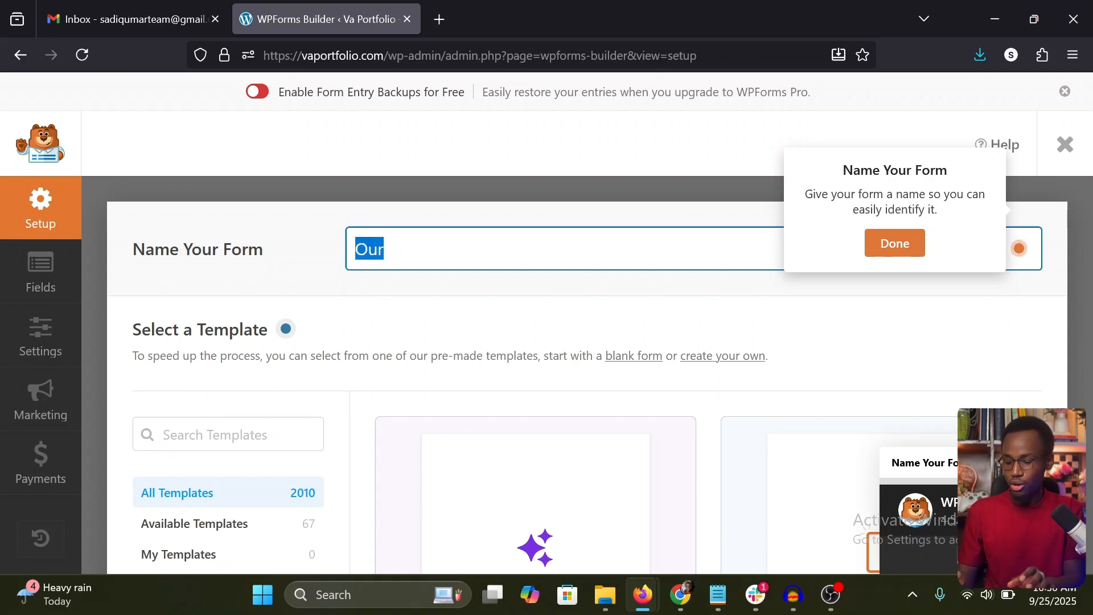
pyautogui.write('My Cont')
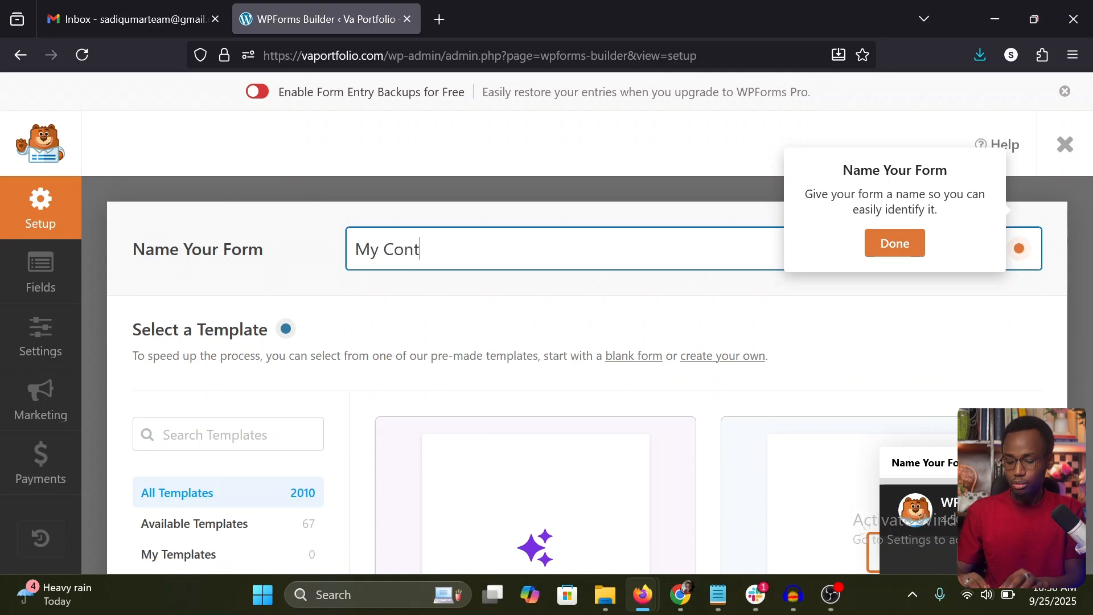
pyautogui.write('act Form')
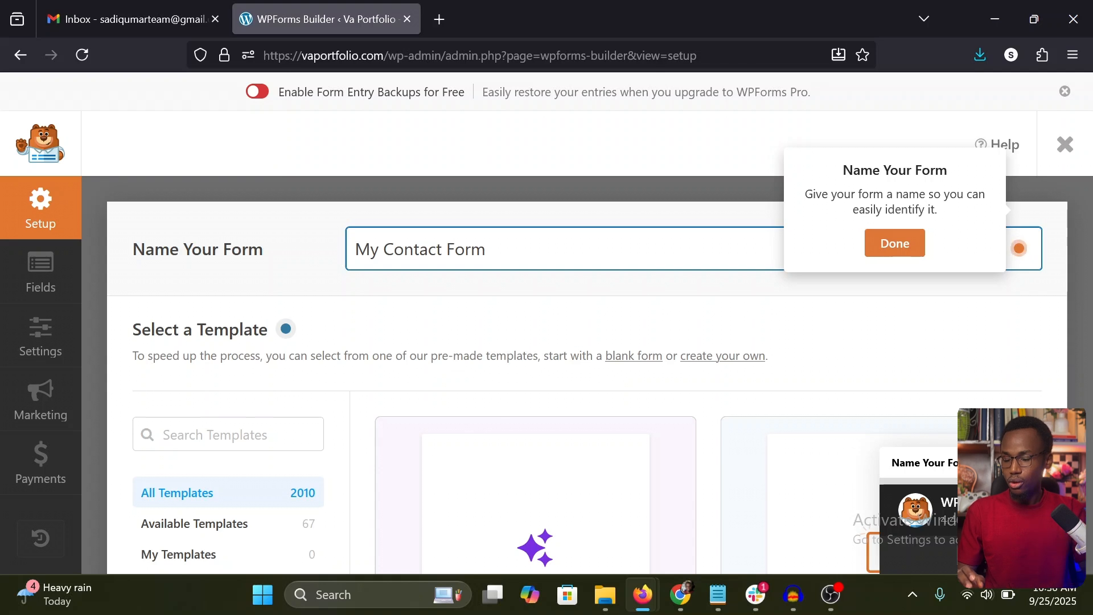
pyautogui.click(494, 290)
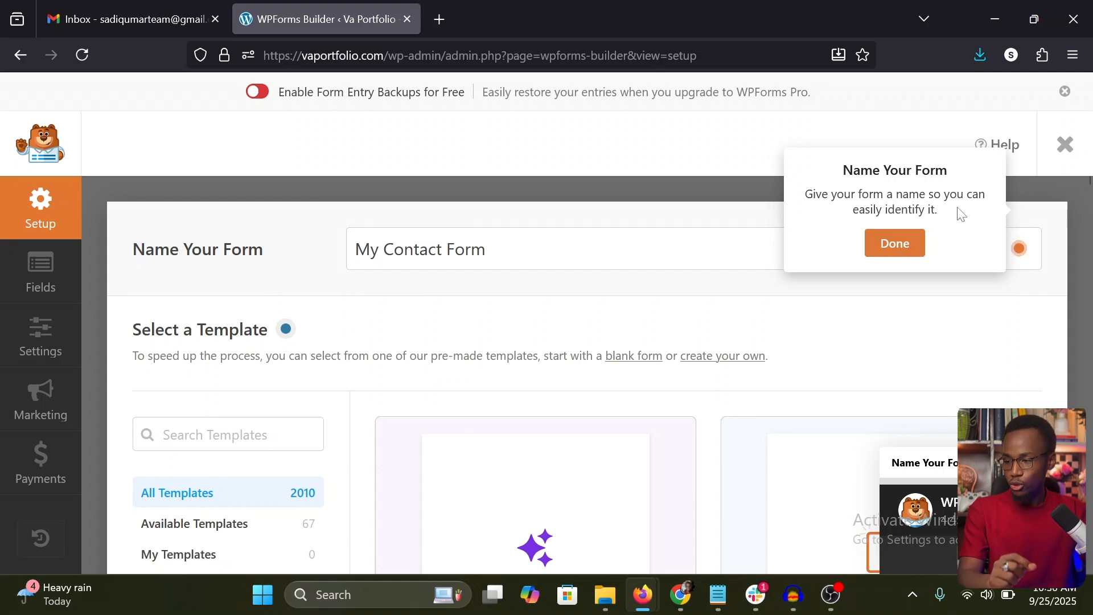
pyautogui.click(895, 243)
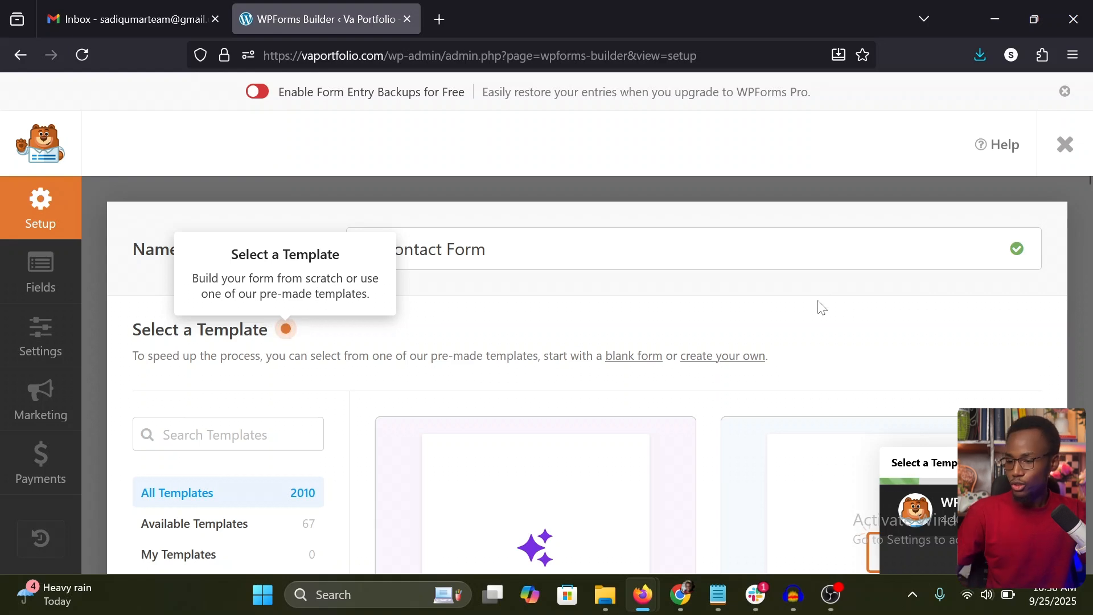
# Step: Browse the pre-made form templates, comparing the Simple Contact Form with the other available layouts
pyautogui.scroll(-3, 824, 301)
pyautogui.scroll(-3, 819, 310)
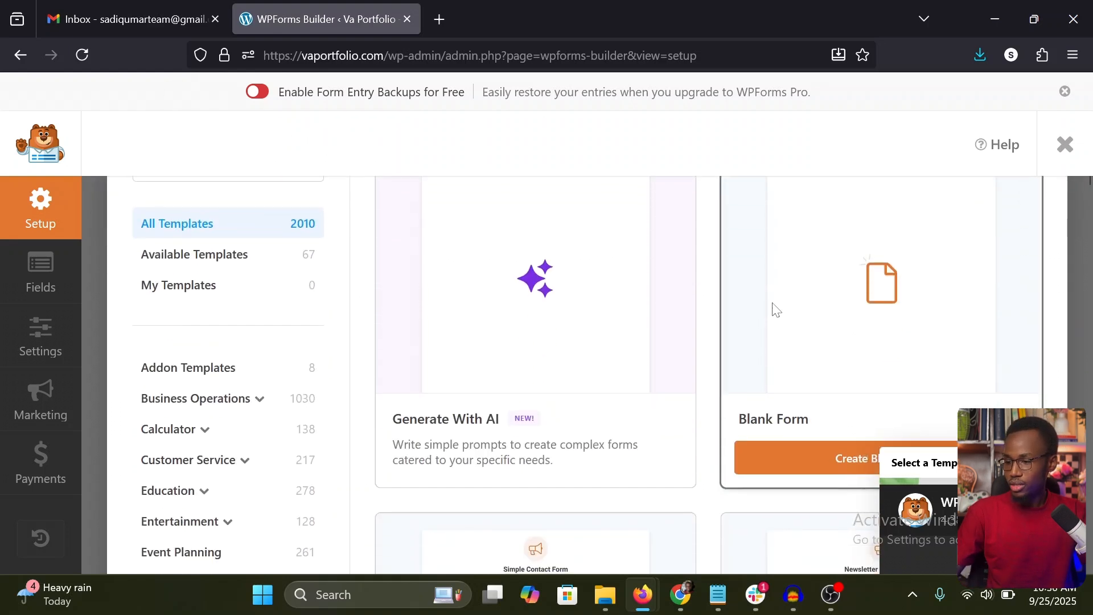
pyautogui.scroll(1, 882, 307)
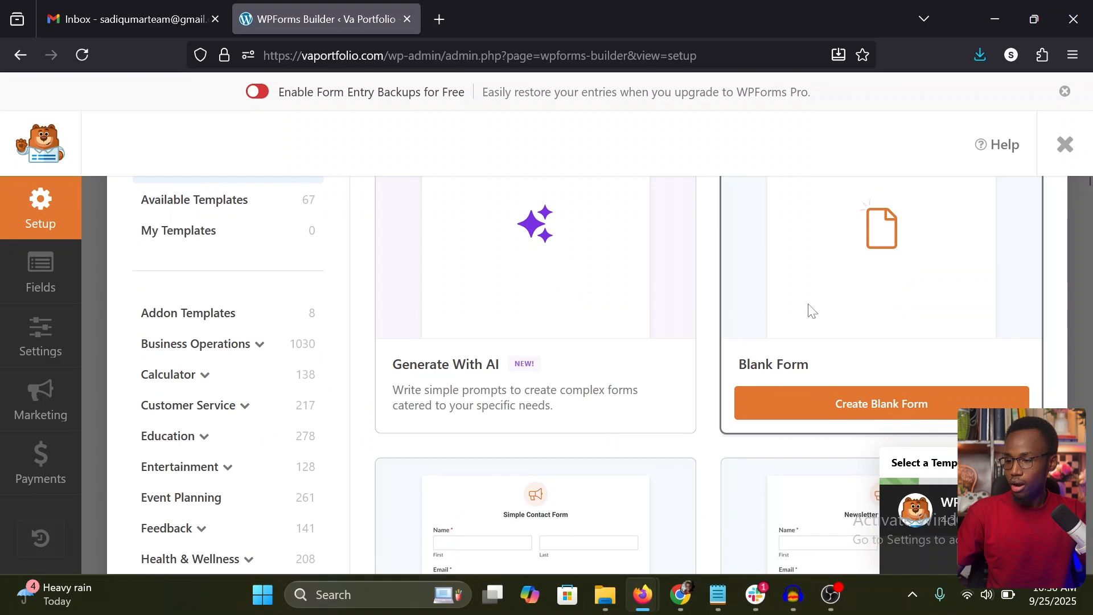
pyautogui.scroll(-5, 808, 311)
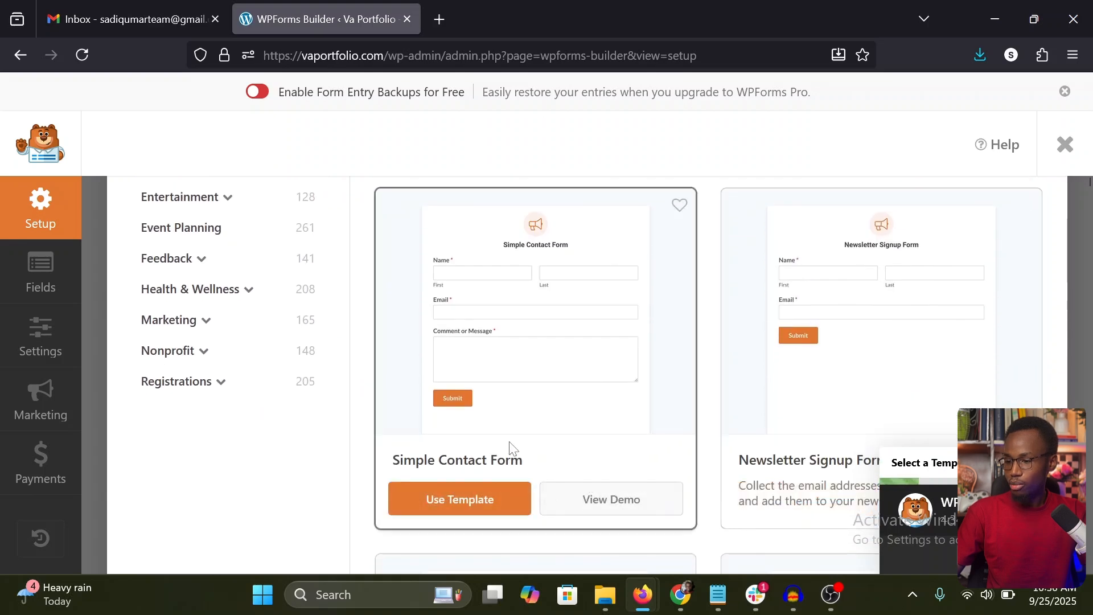
pyautogui.scroll(-1, 797, 342)
pyautogui.scroll(-9, 806, 346)
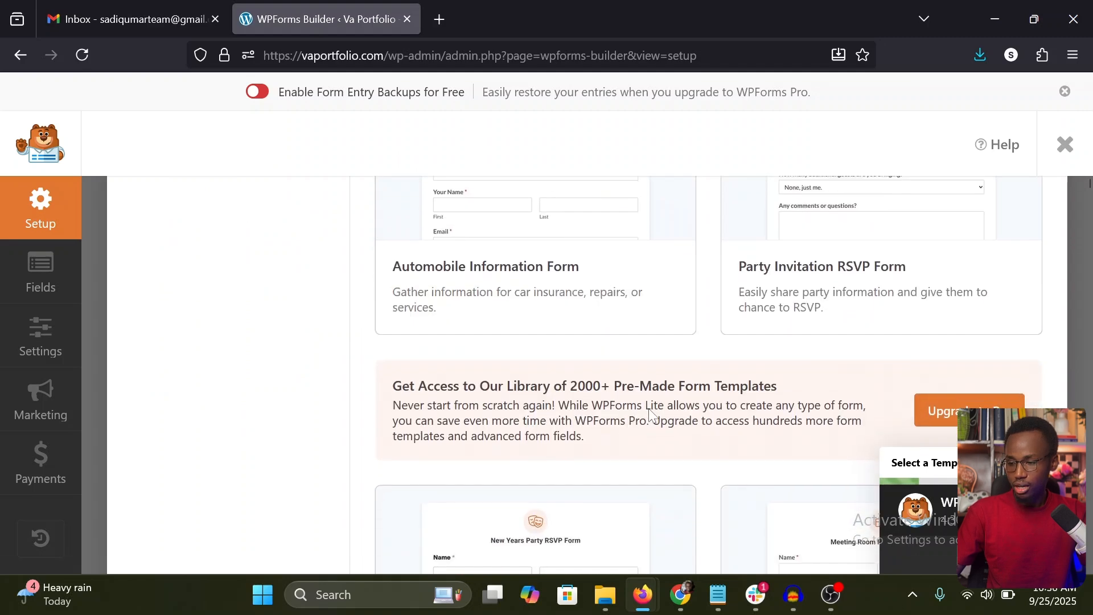
pyautogui.scroll(1, 620, 338)
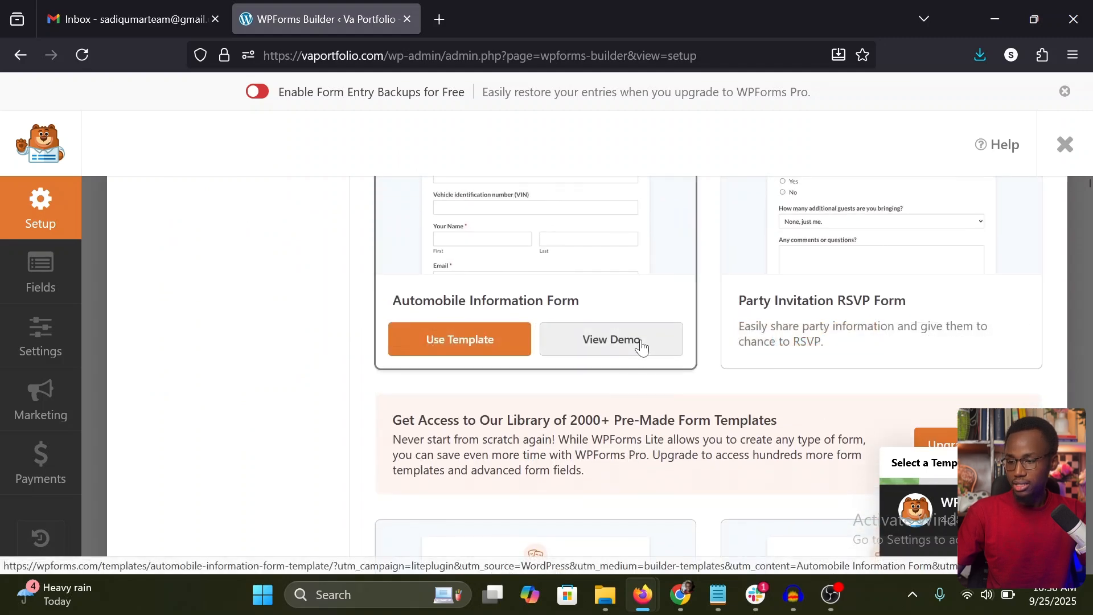
pyautogui.scroll(-5, 626, 344)
pyautogui.scroll(5, 636, 392)
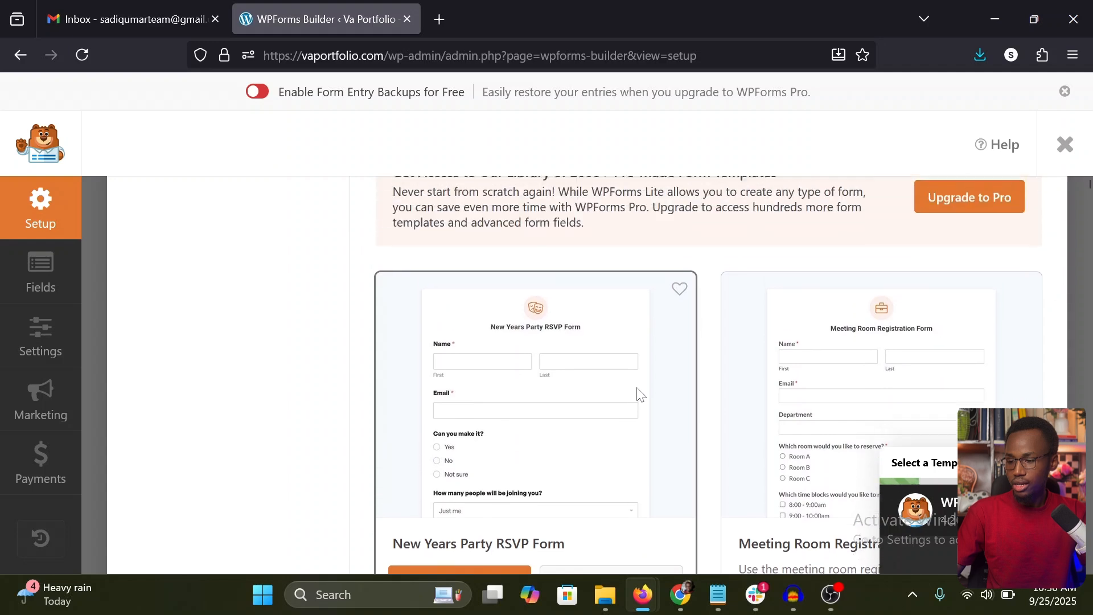
pyautogui.scroll(4, 636, 392)
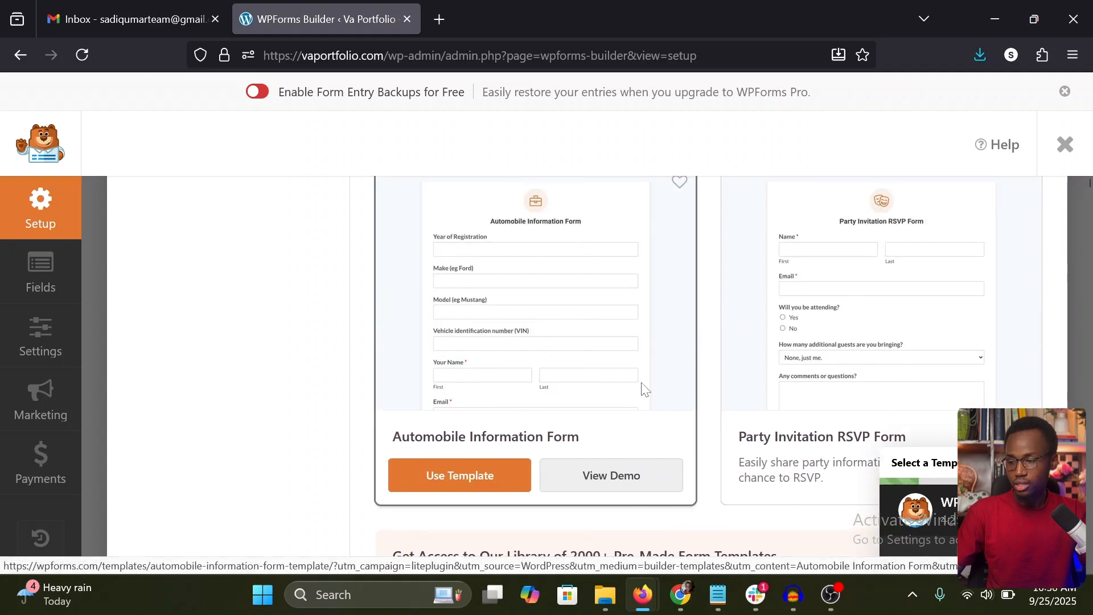
pyautogui.scroll(2, 645, 389)
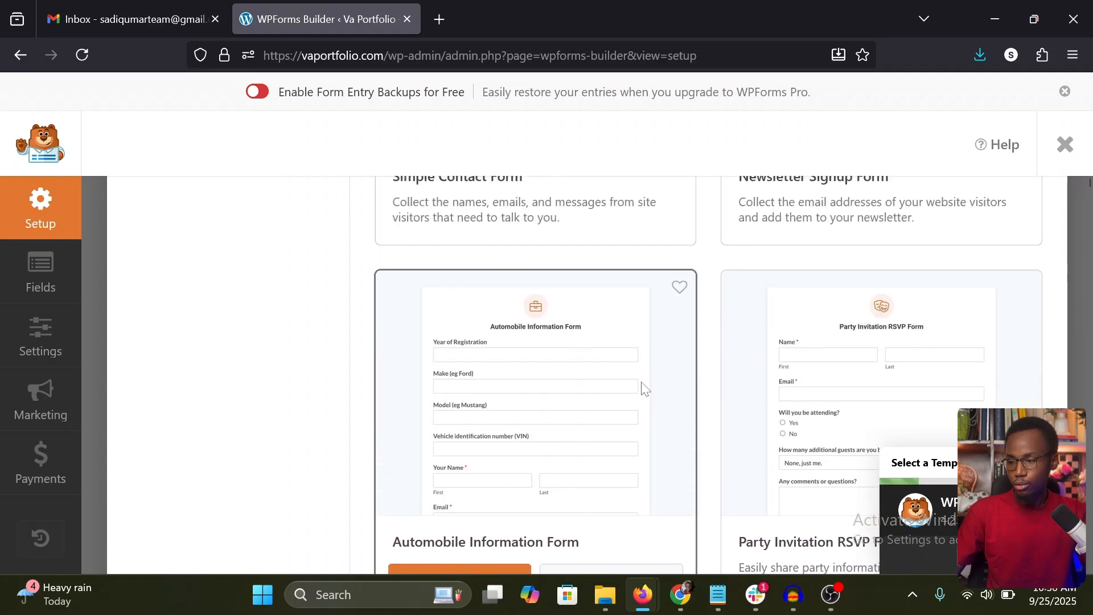
pyautogui.scroll(4, 644, 389)
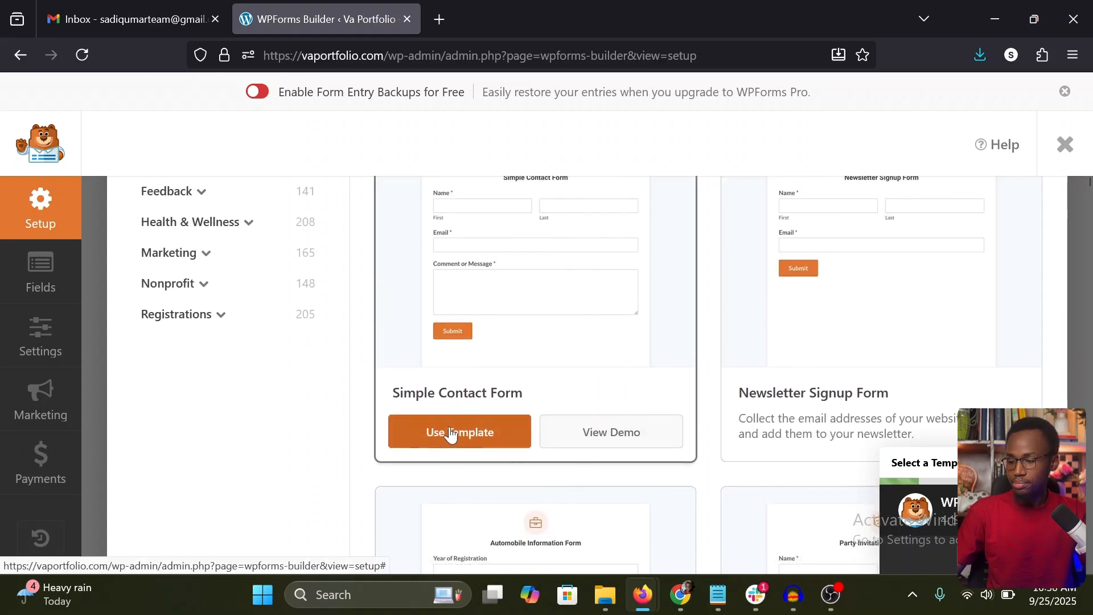
pyautogui.scroll(1, 471, 353)
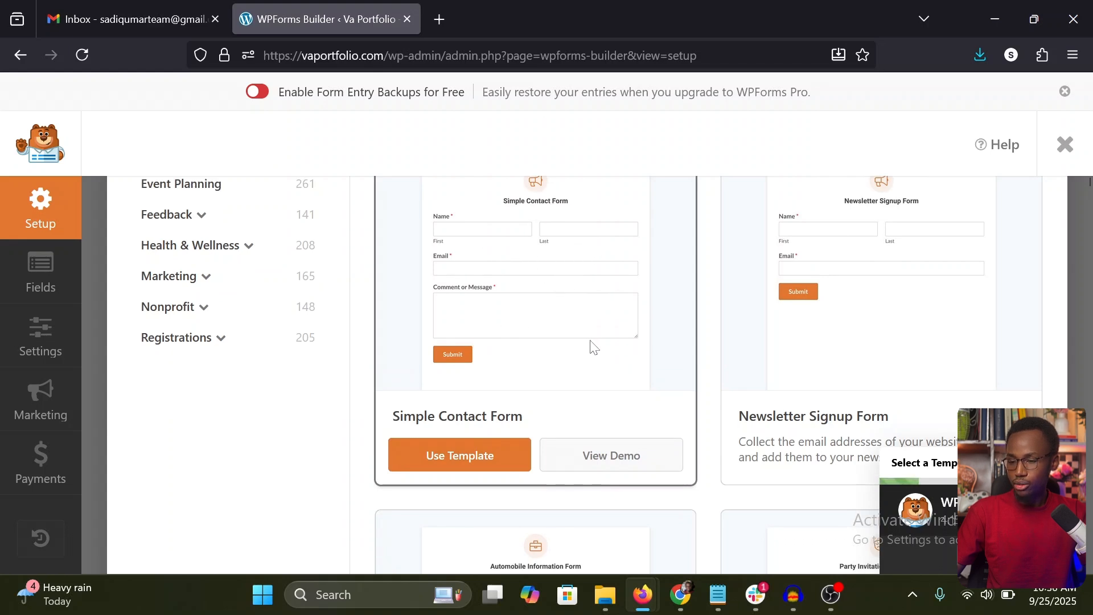
# Step: Create the form from the Blank Form template instead of a pre-made one
pyautogui.scroll(2, 596, 384)
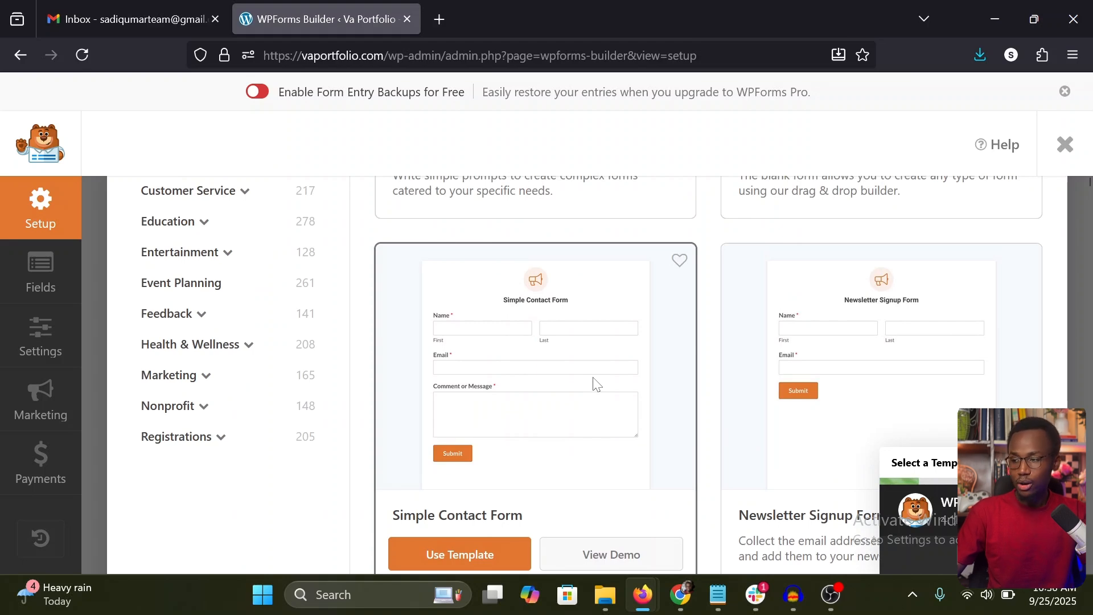
pyautogui.scroll(5, 596, 384)
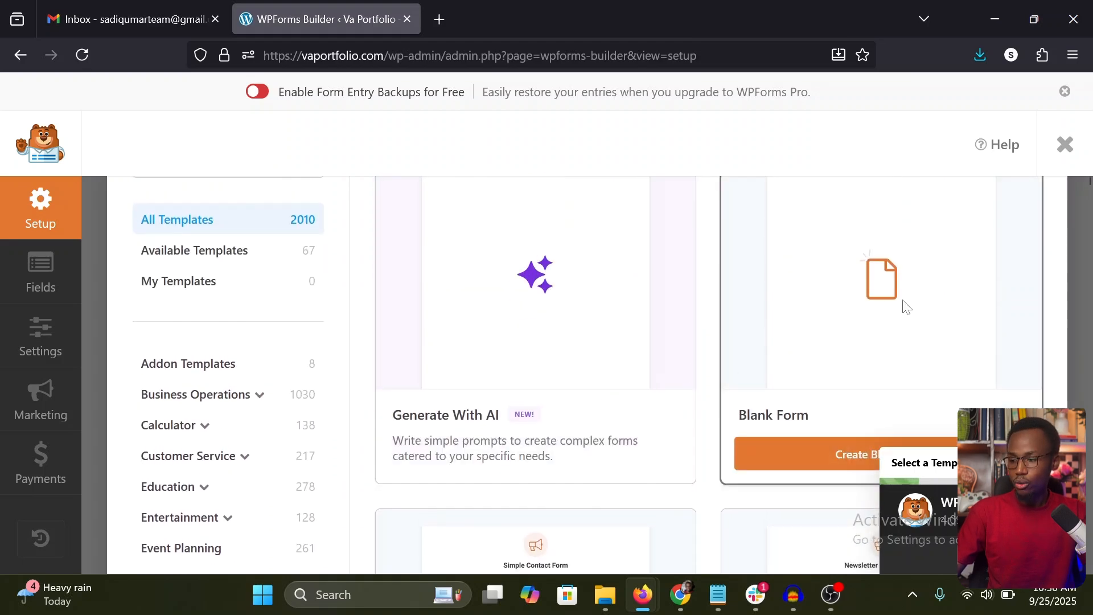
pyautogui.scroll(-1, 818, 400)
pyautogui.click(835, 398)
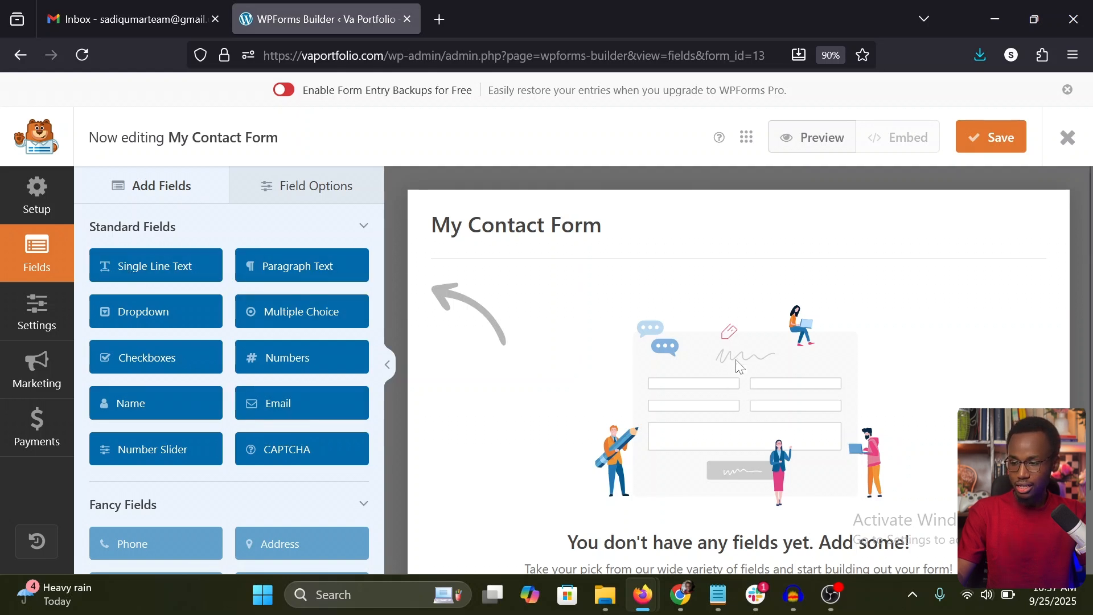
# Step: Check the empty form's field options, and add a Name field from the standard fields to the form
pyautogui.click(308, 189)
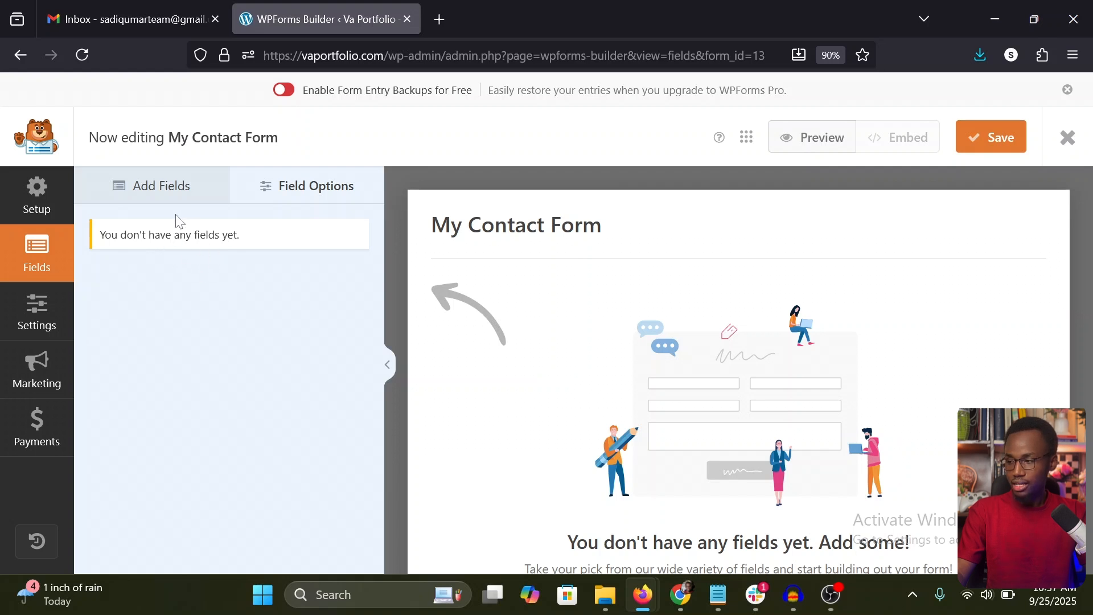
pyautogui.click(176, 197)
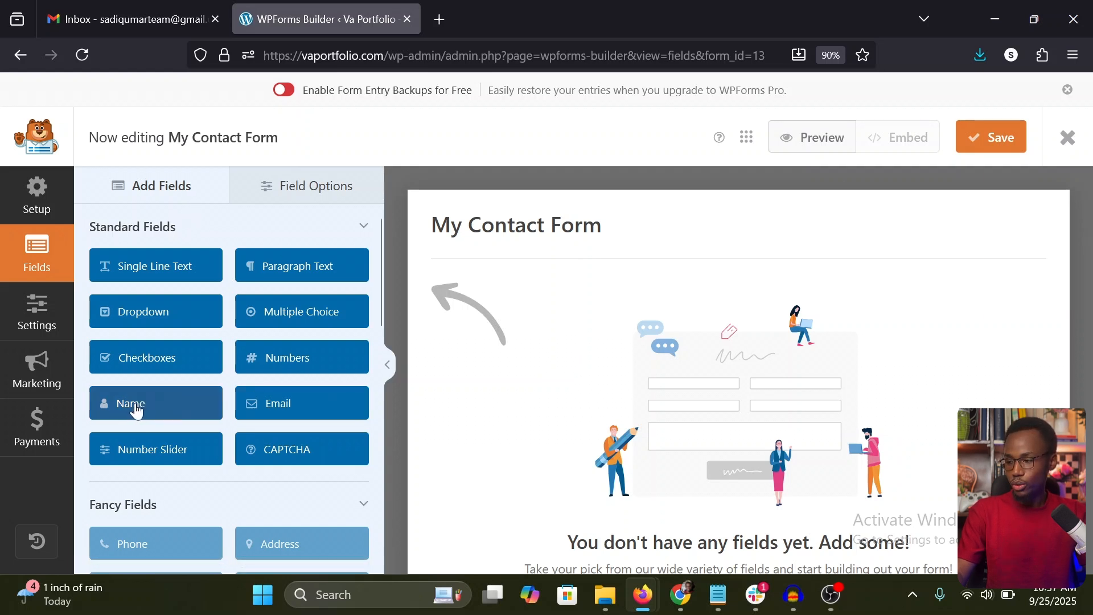
pyautogui.moveTo(141, 405); pyautogui.dragTo(602, 357)
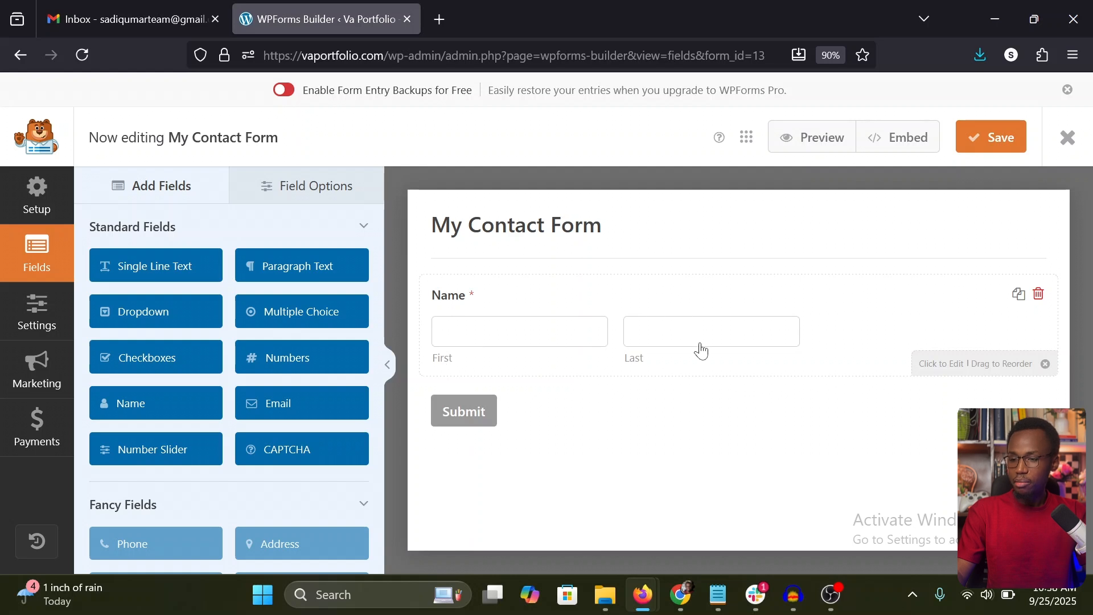
# Step: Open the Name field's options and change its label to "Full Name"
pyautogui.click(620, 339)
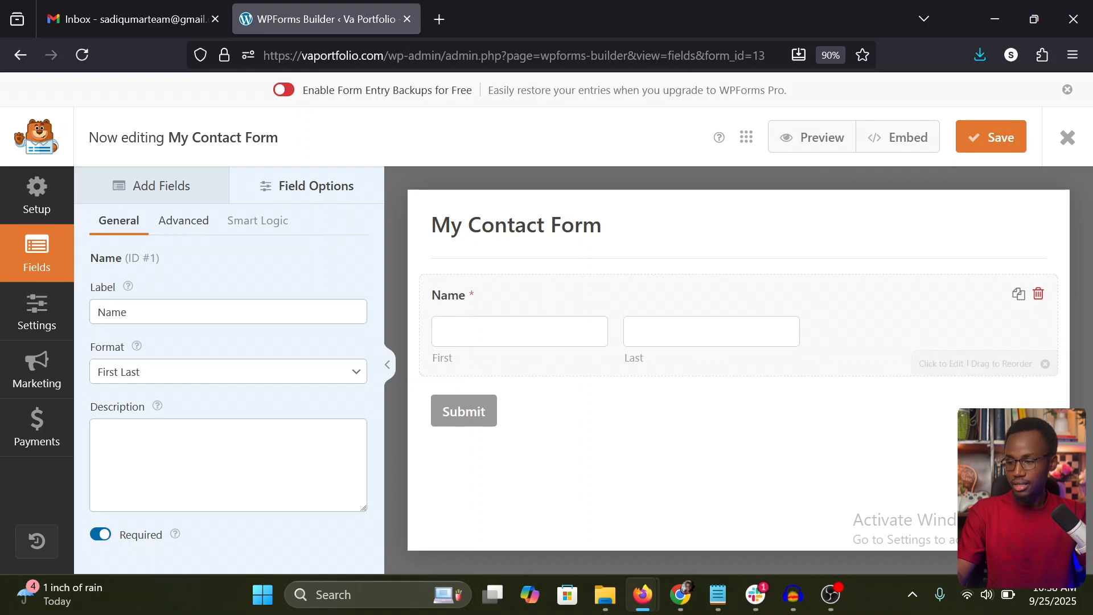
pyautogui.click(171, 312)
pyautogui.write('Fu')
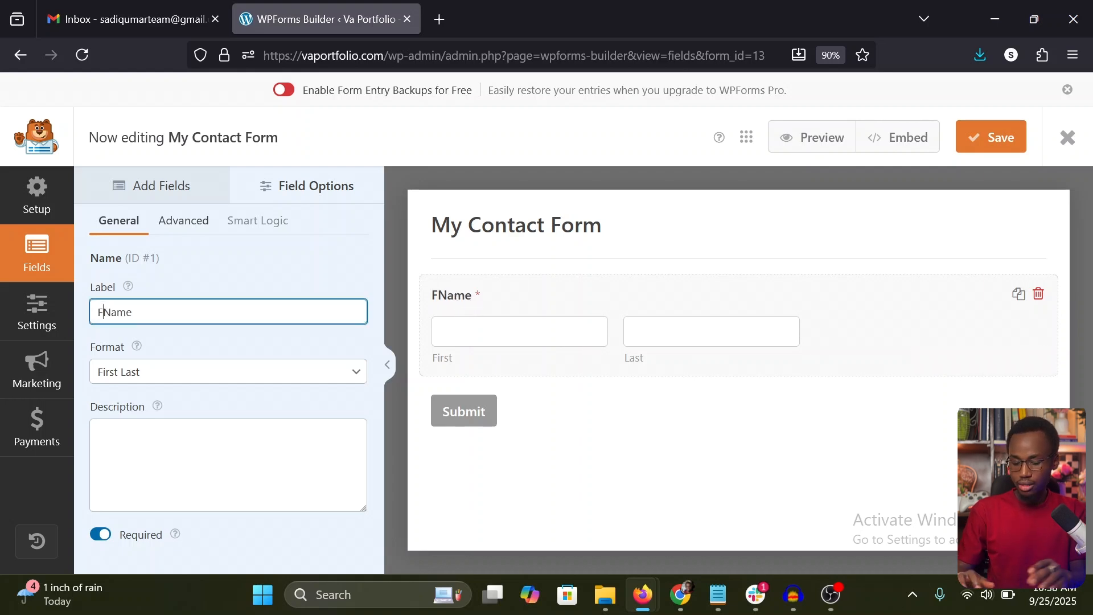
pyautogui.write('ll ')
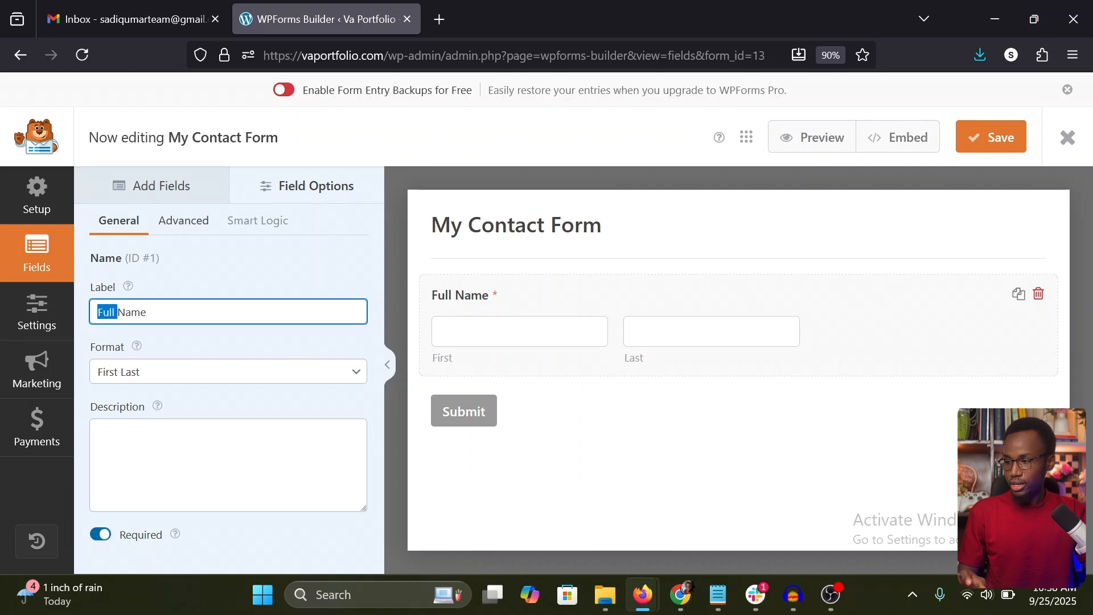
pyautogui.write('Enter Yo')
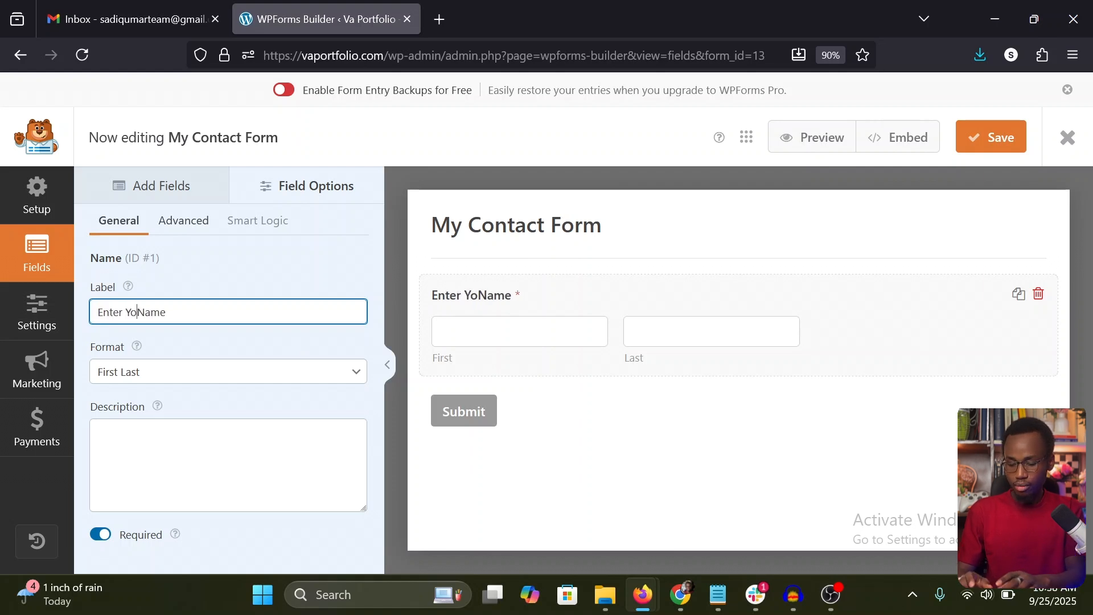
pyautogui.write('ur')
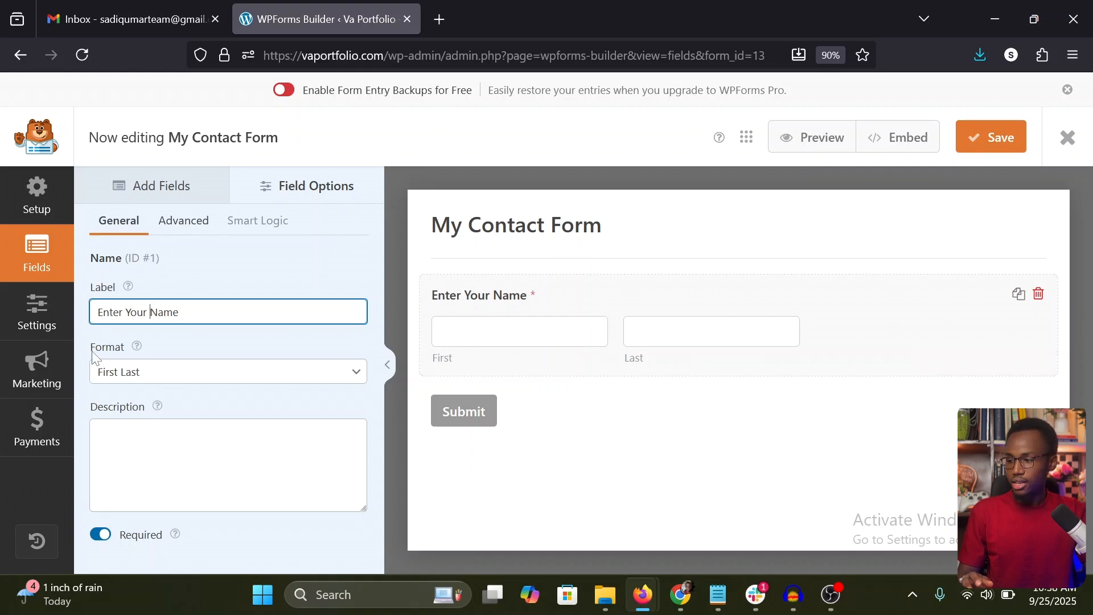
# Step: Try the Simple and First Middle Last formats on the Name field, and return it to First Last
pyautogui.click(131, 377)
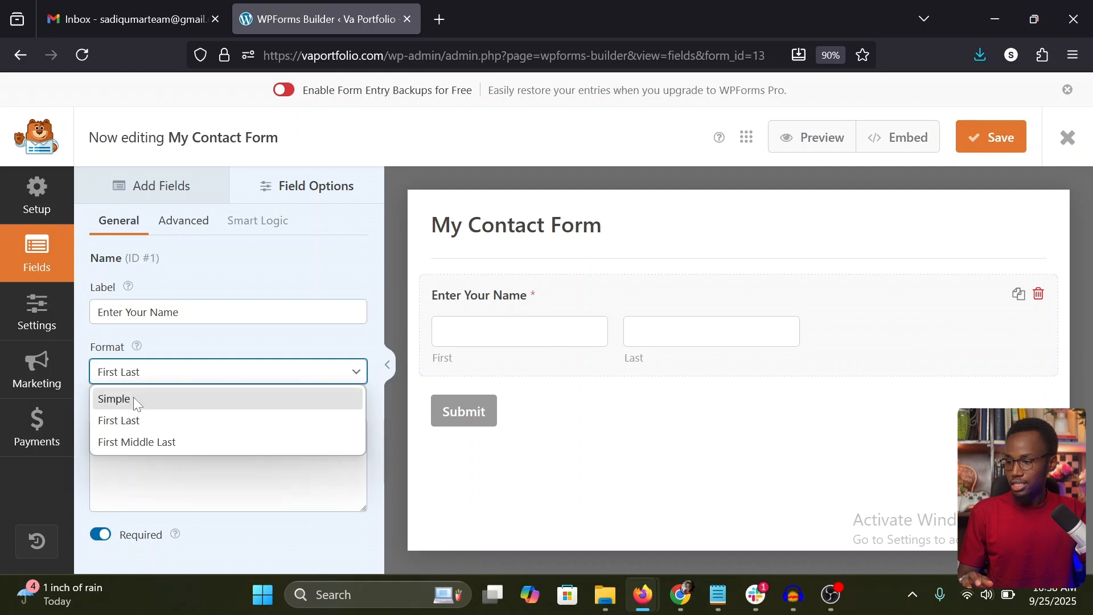
pyautogui.click(136, 400)
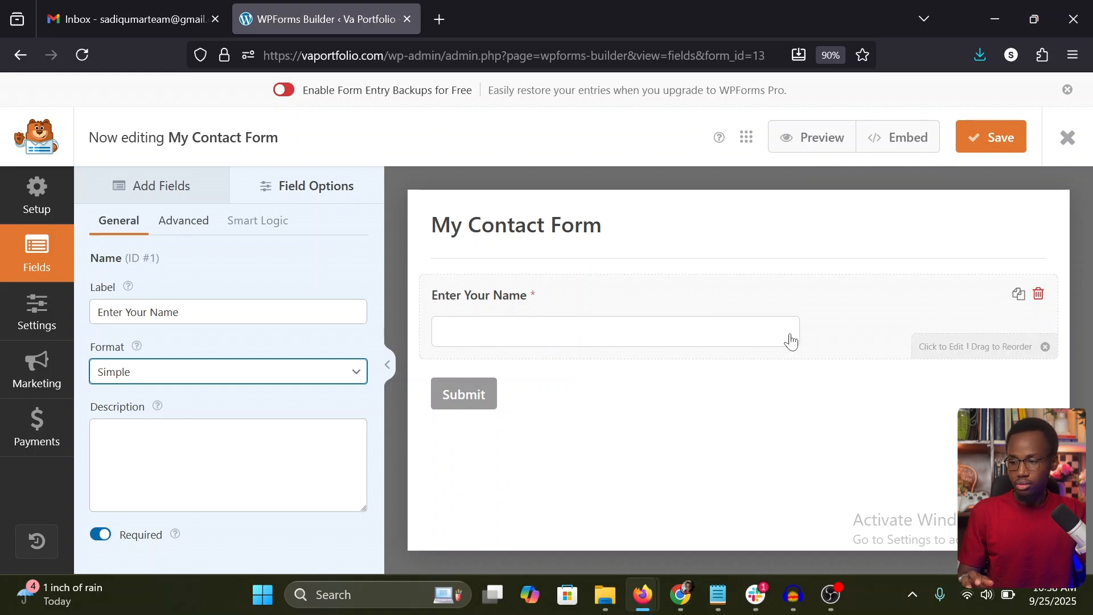
pyautogui.click(258, 370)
pyautogui.click(185, 444)
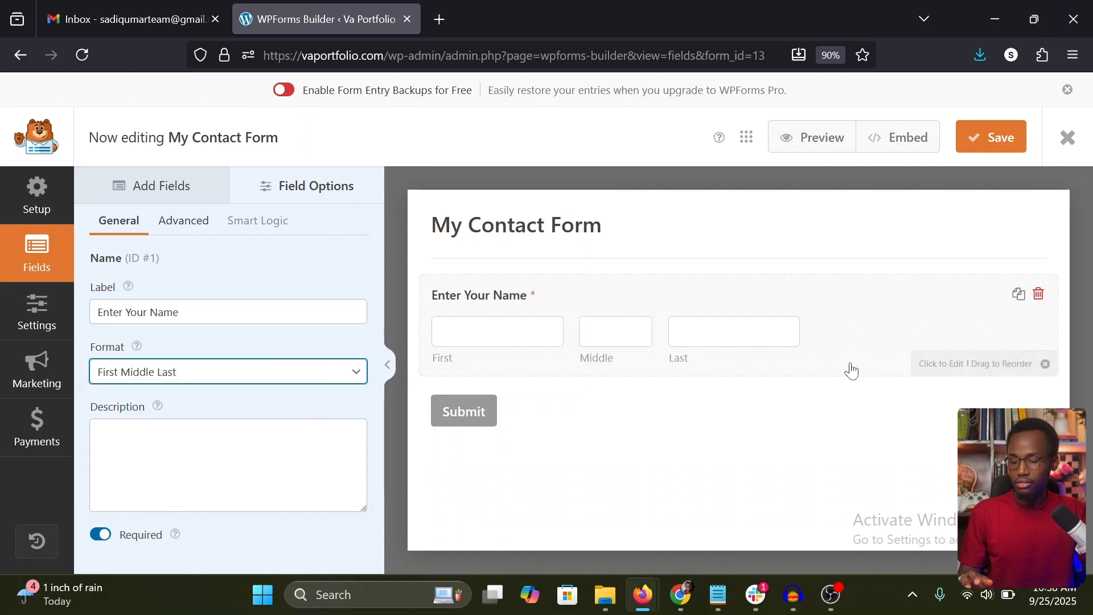
pyautogui.click(266, 373)
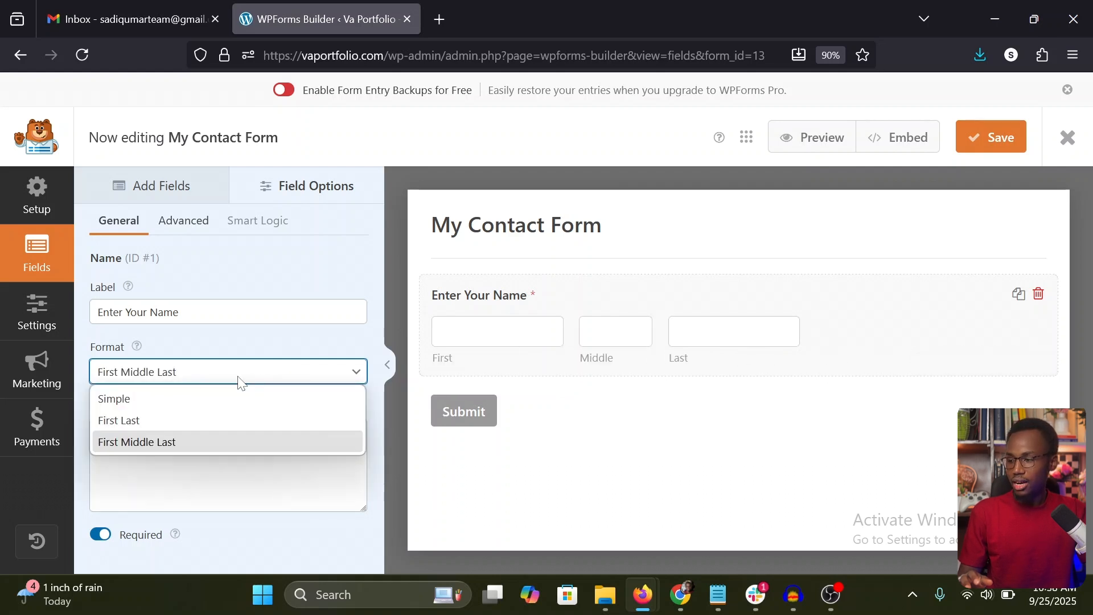
pyautogui.click(139, 420)
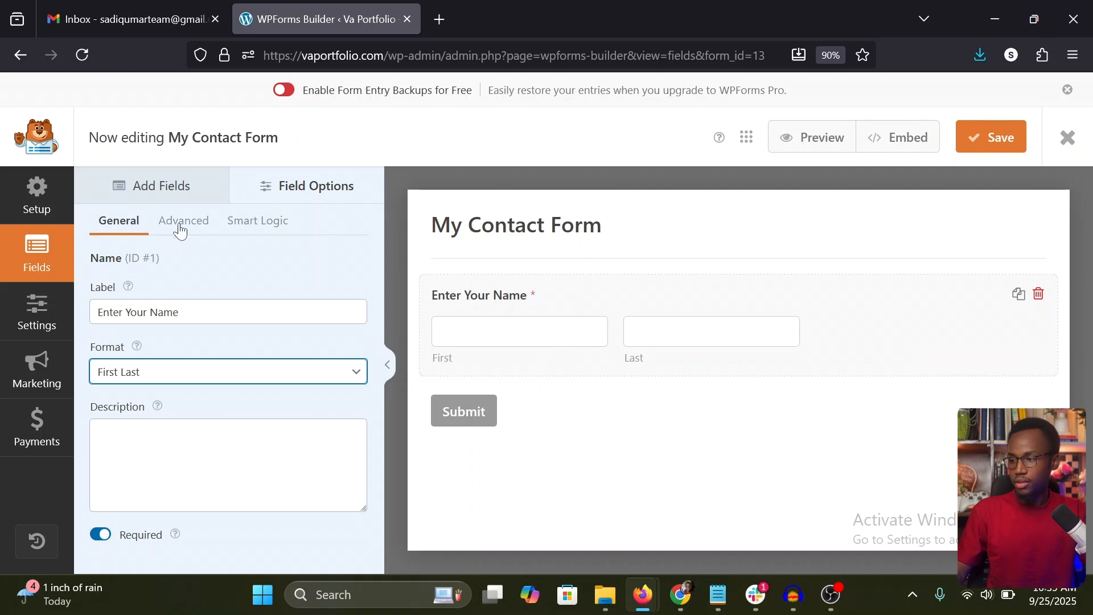
# Step: In the Name field's advanced options, try the Small field size and settle on Large
pyautogui.click(188, 224)
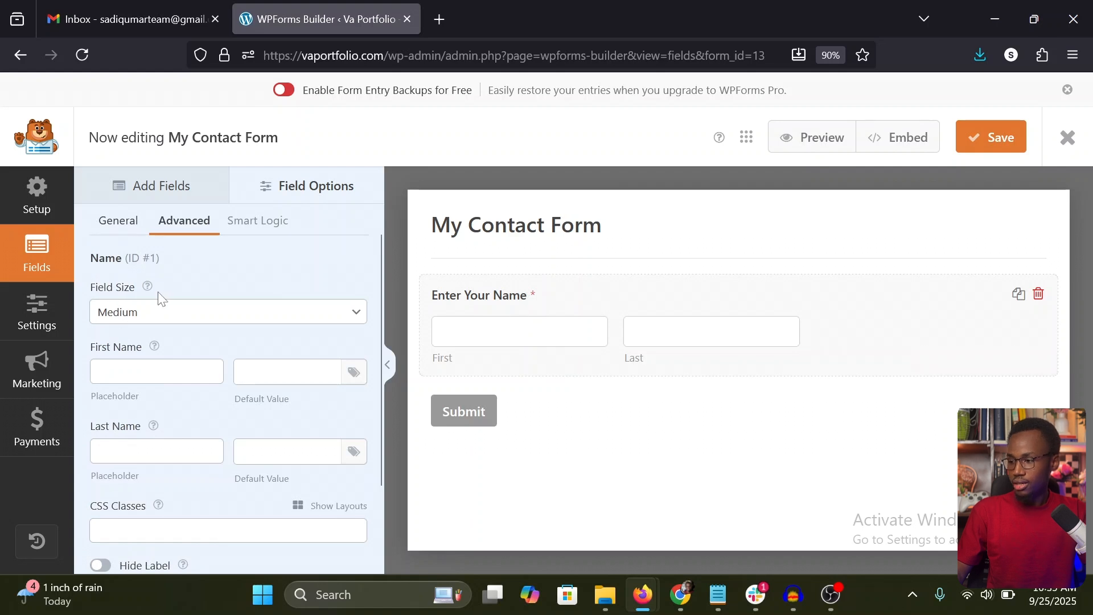
pyautogui.click(188, 323)
pyautogui.click(165, 336)
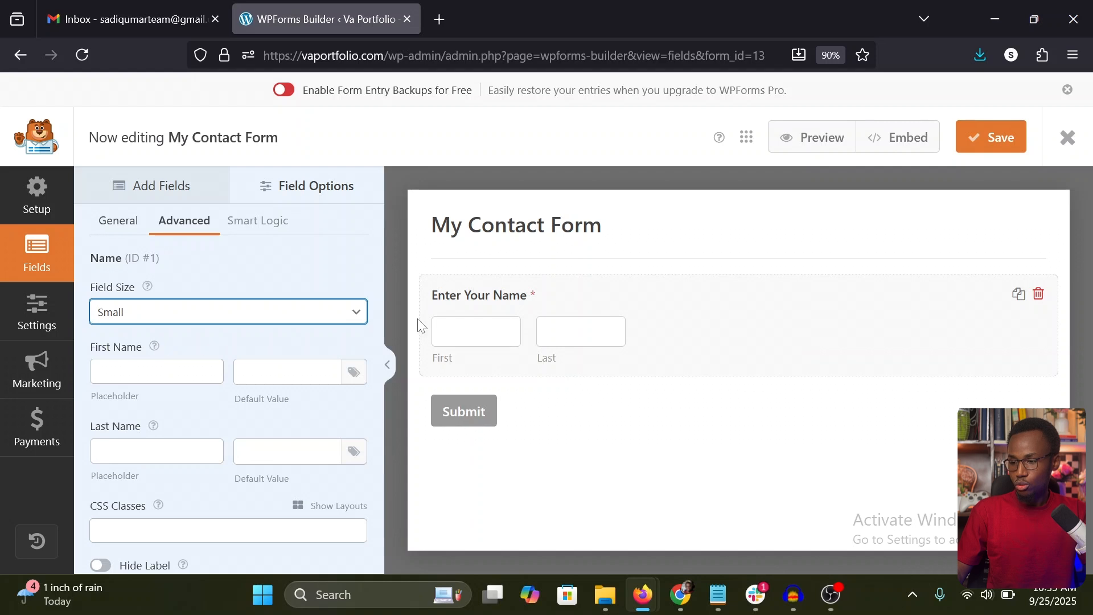
pyautogui.click(178, 312)
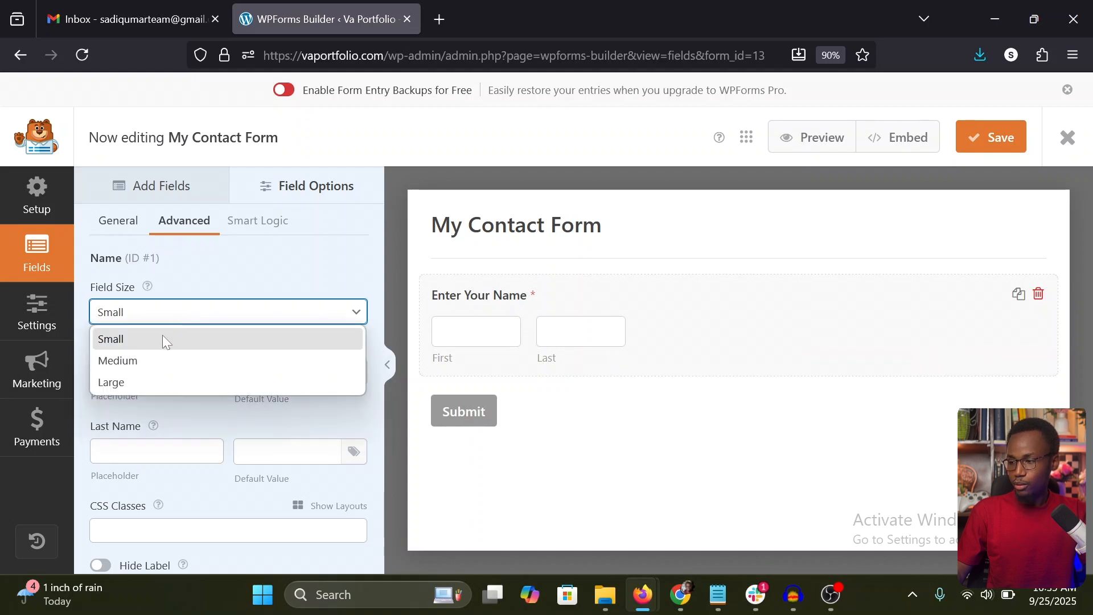
pyautogui.click(134, 383)
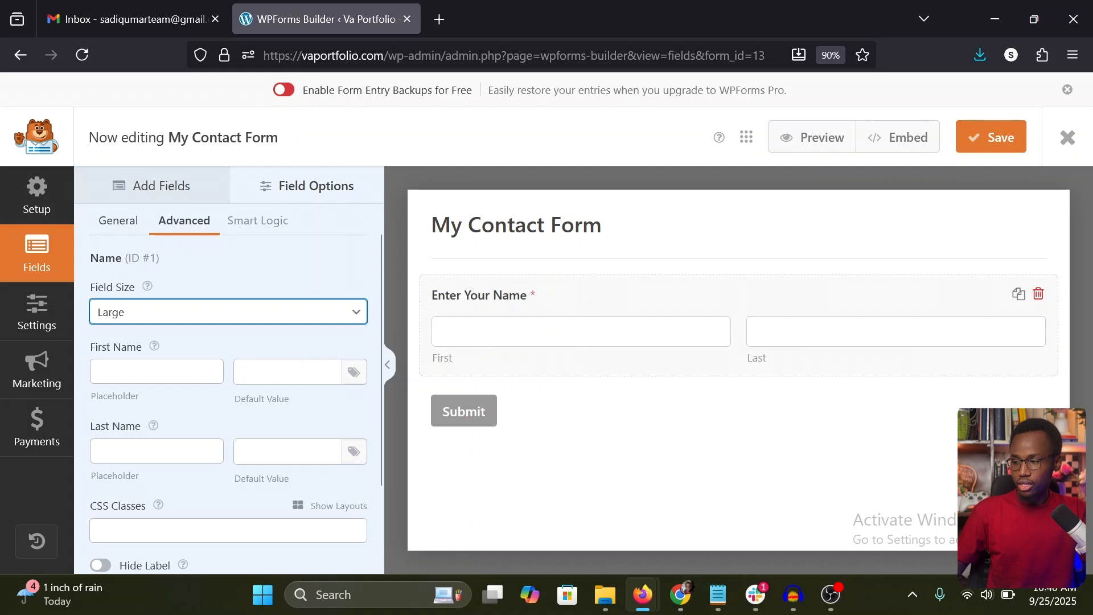
# Step: Try a sample first name as the First Name placeholder, and clear it again
pyautogui.click(127, 364)
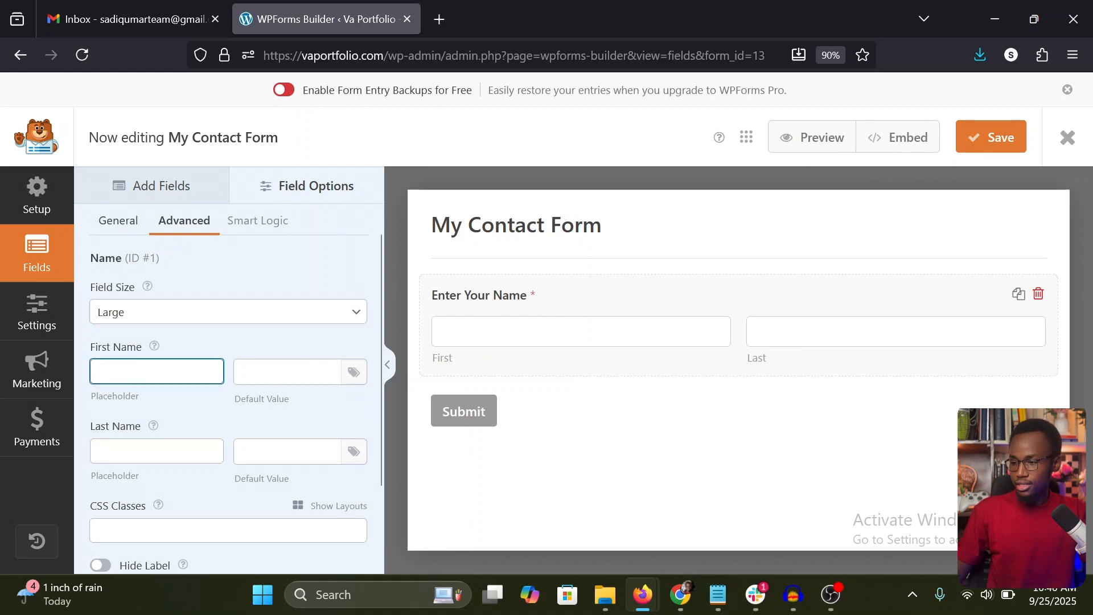
pyautogui.write('Sadiq')
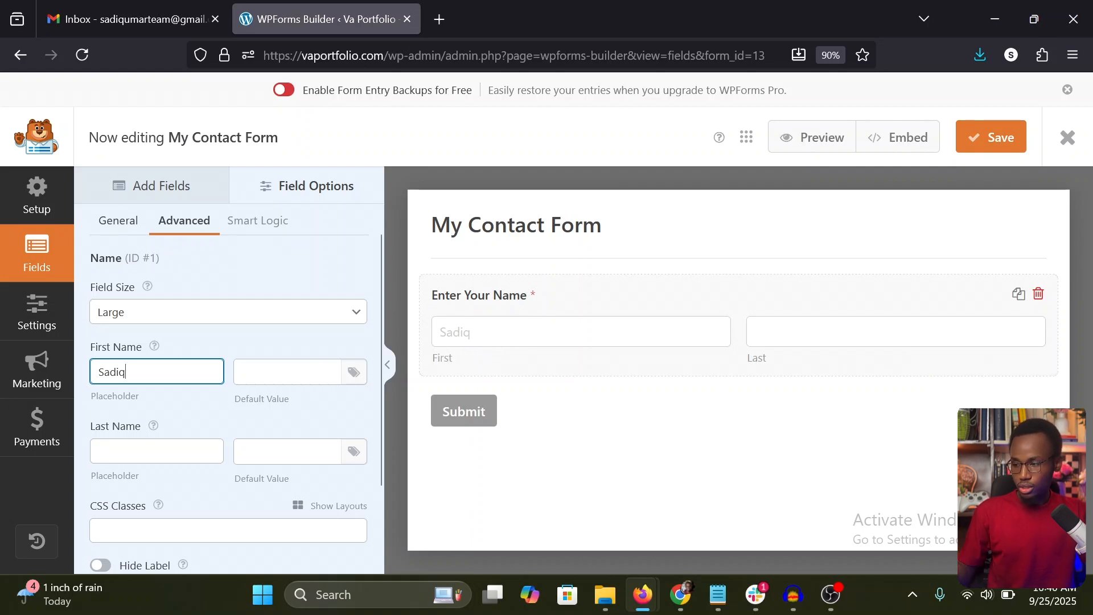
pyautogui.hotkey('ctrl', 'a')
pyautogui.press('BackSpace')
pyautogui.click(209, 405)
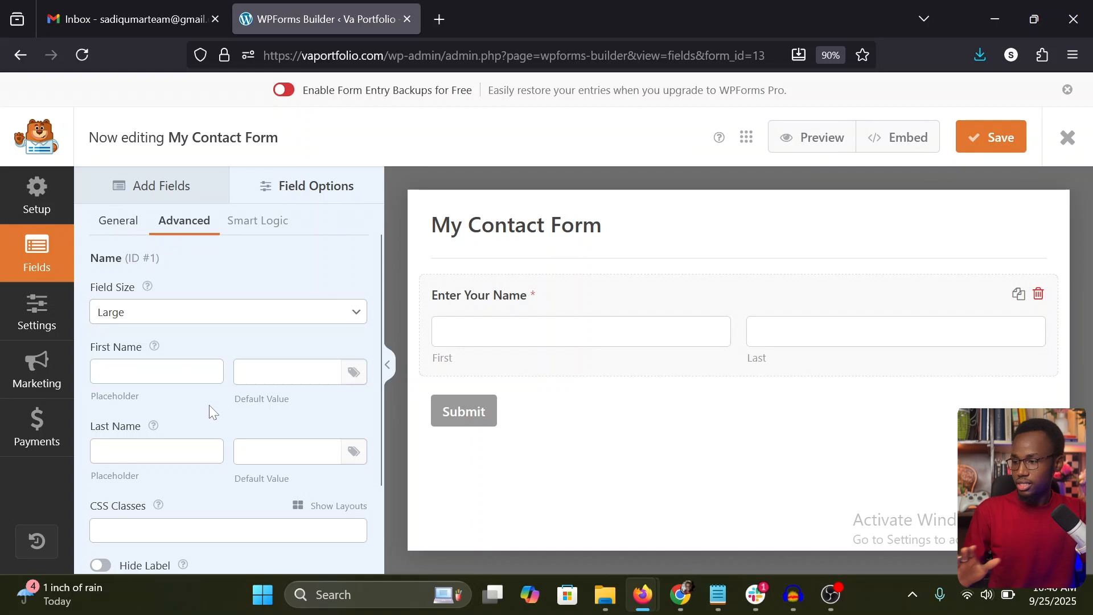
# Step: Try hiding the Name field's label, and turn the hiding off again
pyautogui.scroll(-1, 209, 404)
pyautogui.click(157, 420)
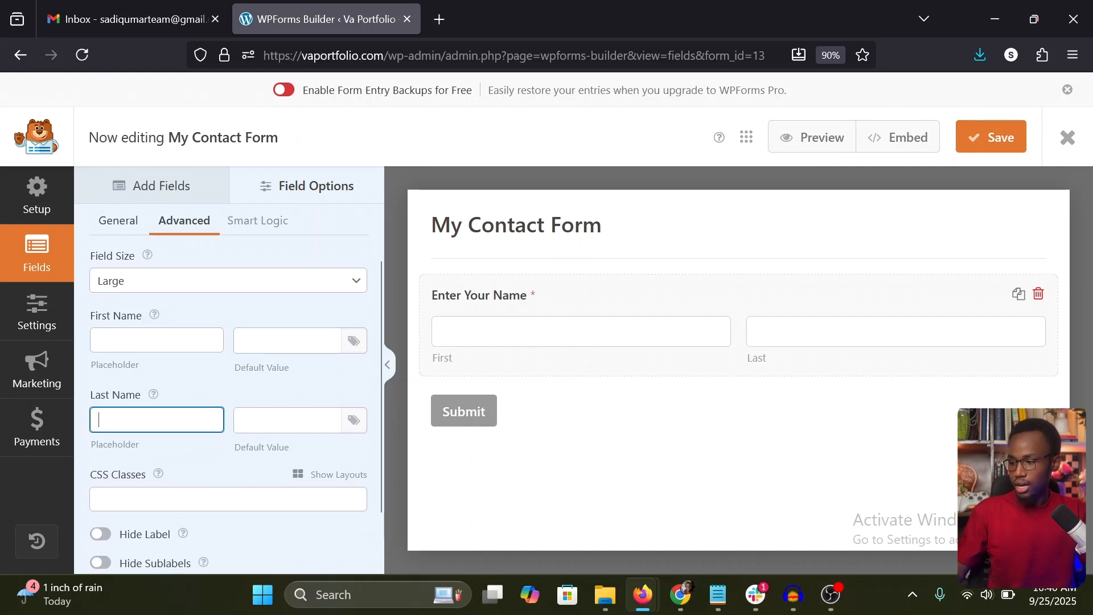
pyautogui.scroll(-2, 226, 391)
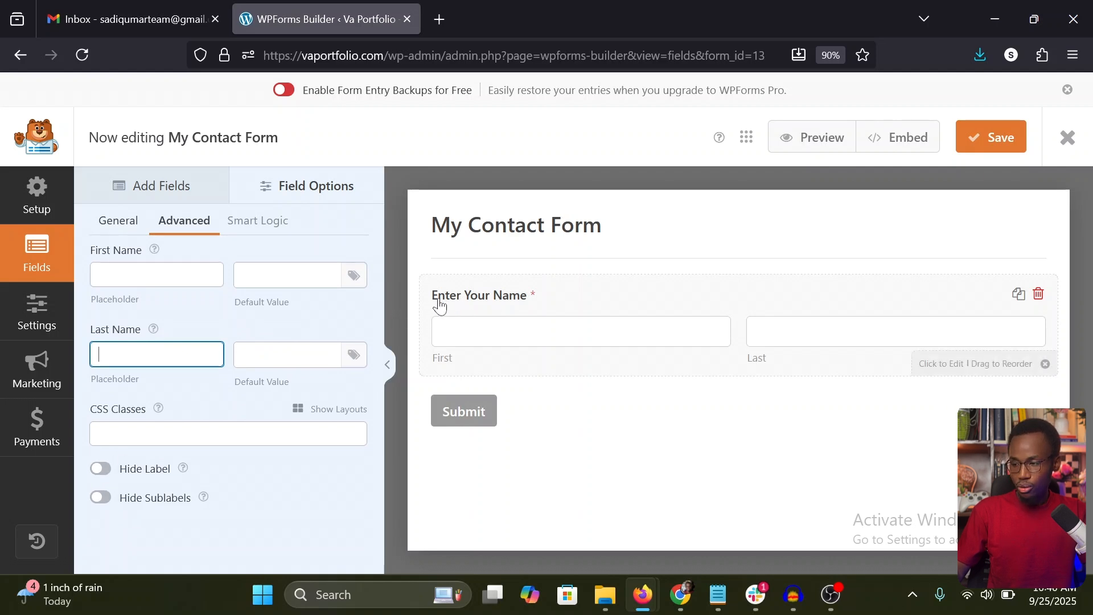
pyautogui.click(101, 468)
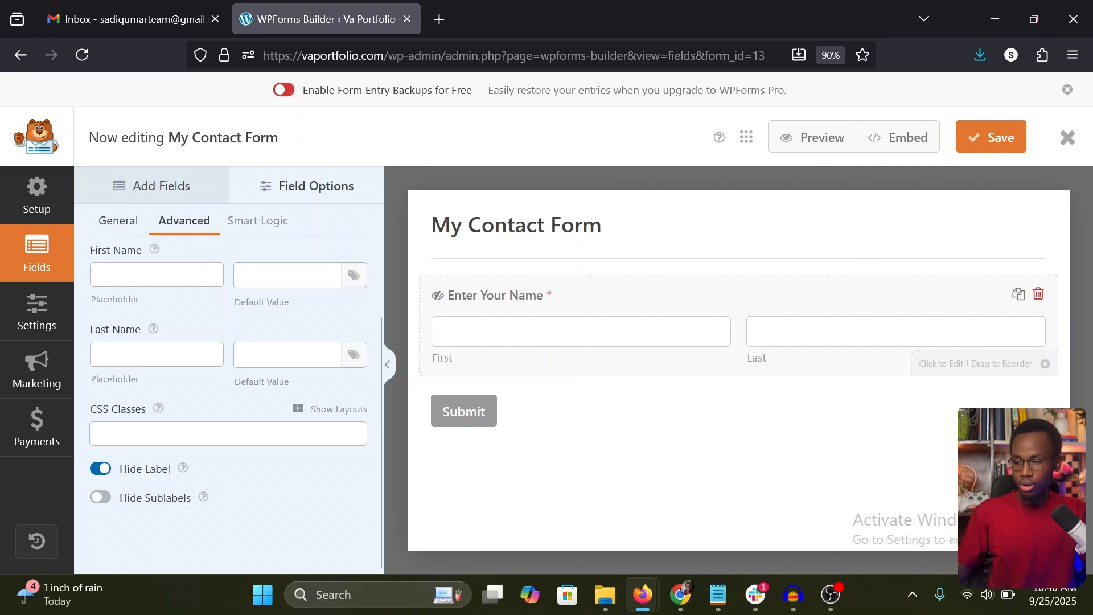
pyautogui.click(101, 470)
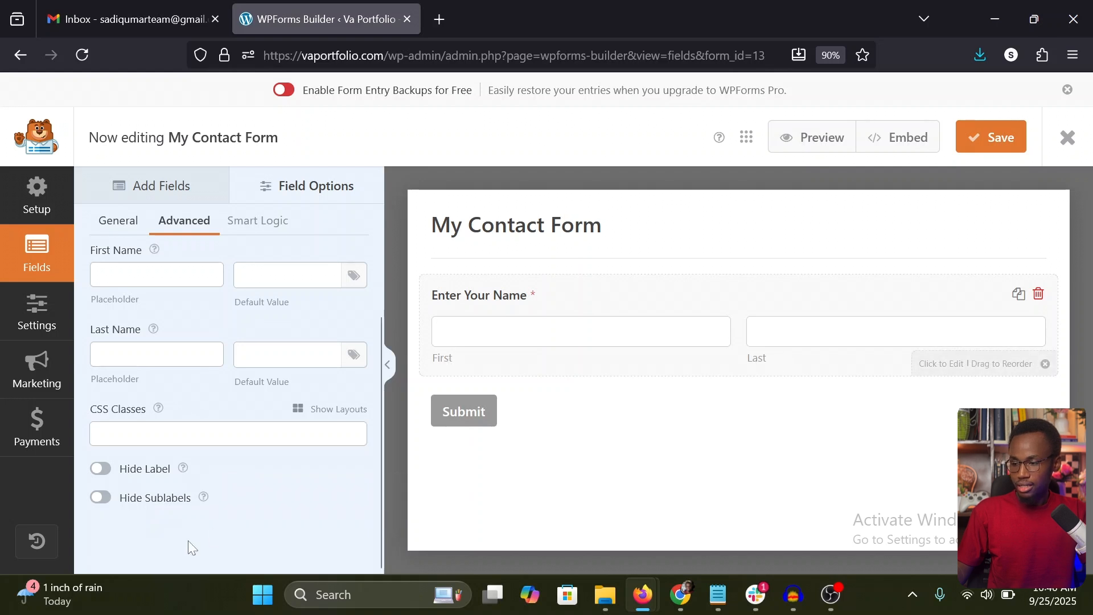
# Step: Hide the First and Last sublabels of the Name field
pyautogui.click(101, 497)
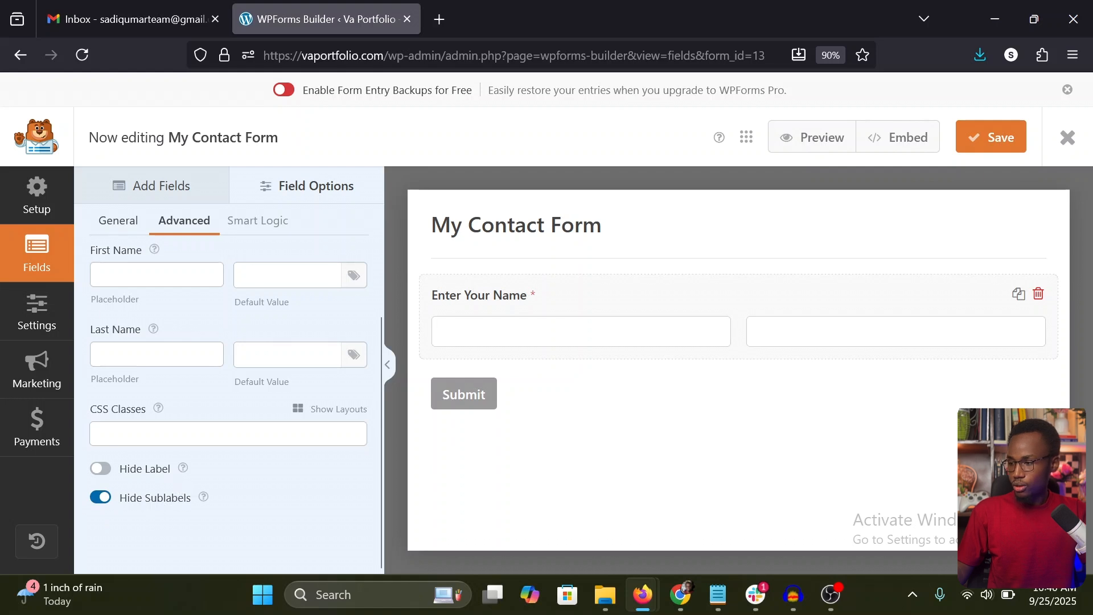
pyautogui.click(101, 498)
pyautogui.click(102, 498)
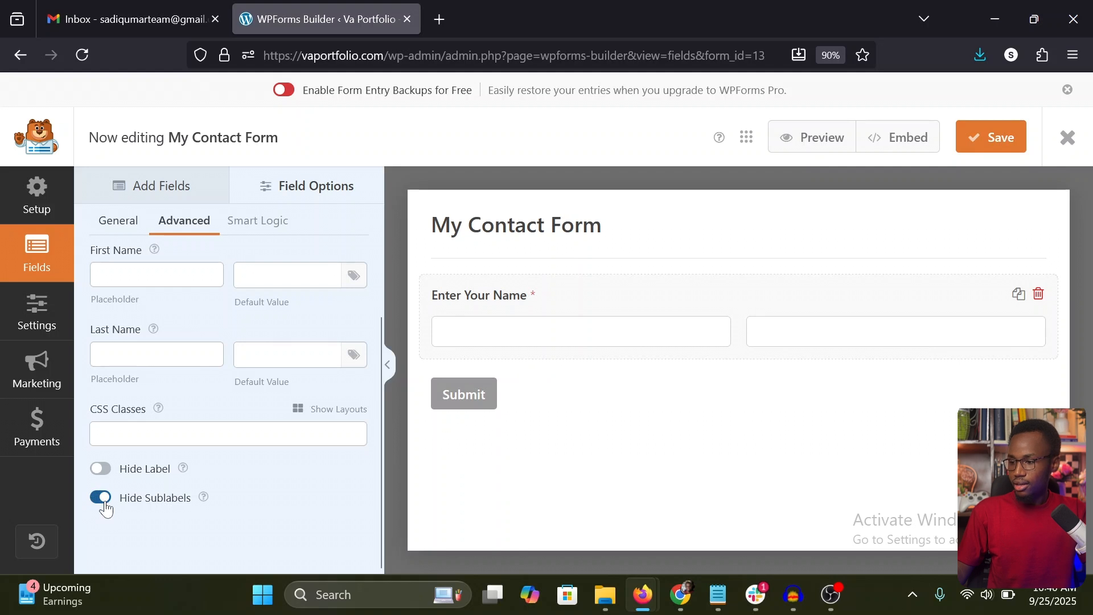
# Step: Set the First Name placeholder to "Your First Name"
pyautogui.click(157, 275)
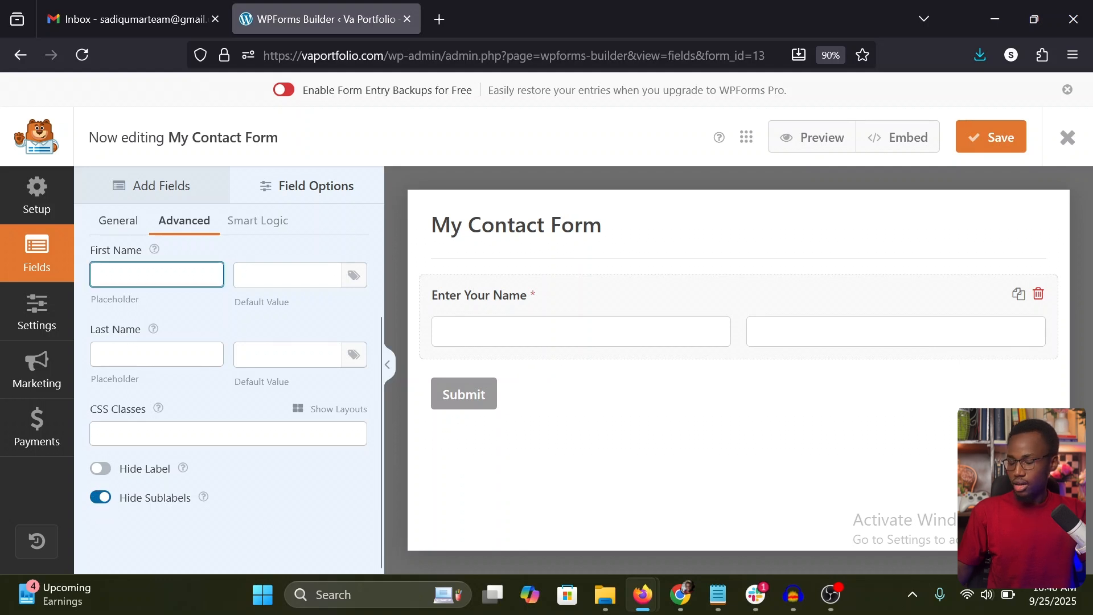
pyautogui.write('First')
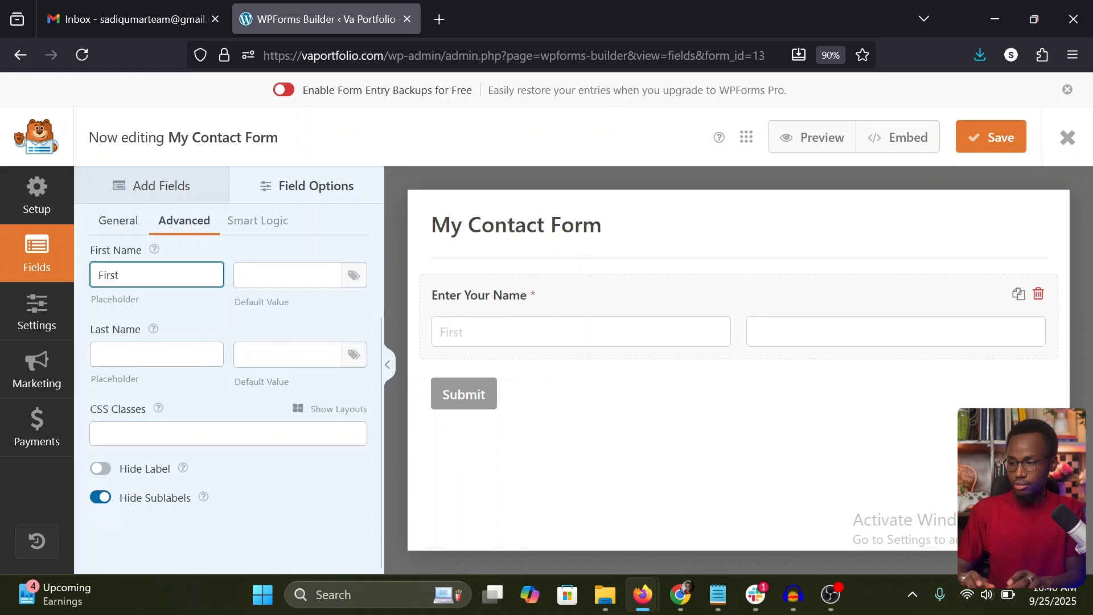
pyautogui.hotkey('ctrl', 'a')
pyautogui.write('Your First namwe')
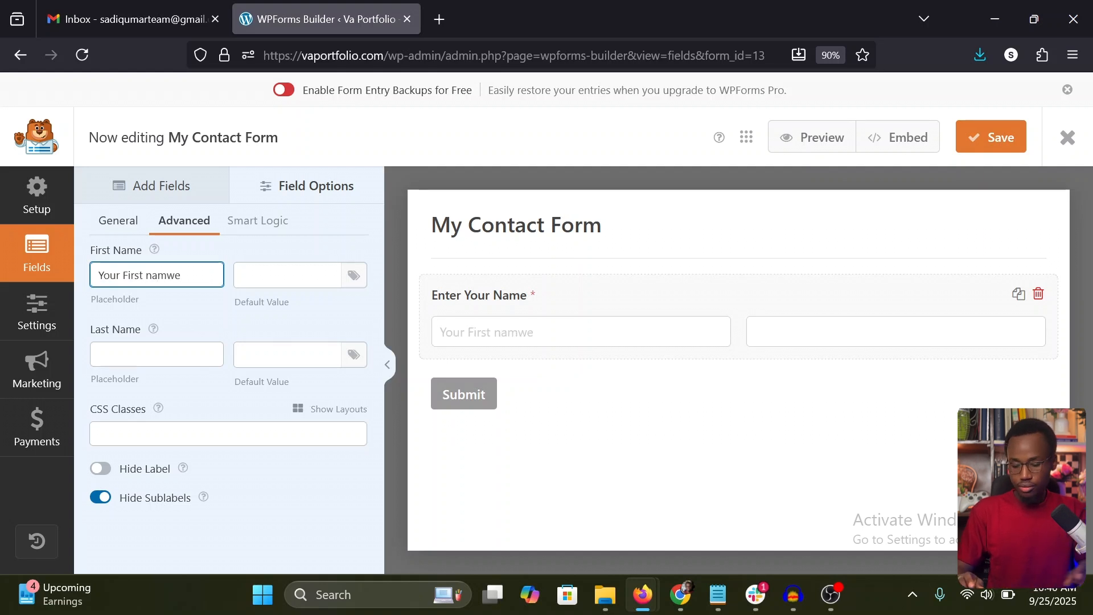
pyautogui.press('BackSpace')
pyautogui.press('BackSpace')
pyautogui.press('BackSpace')
pyautogui.press('BackSpace')
pyautogui.press('BackSpace')
pyautogui.write('Name')
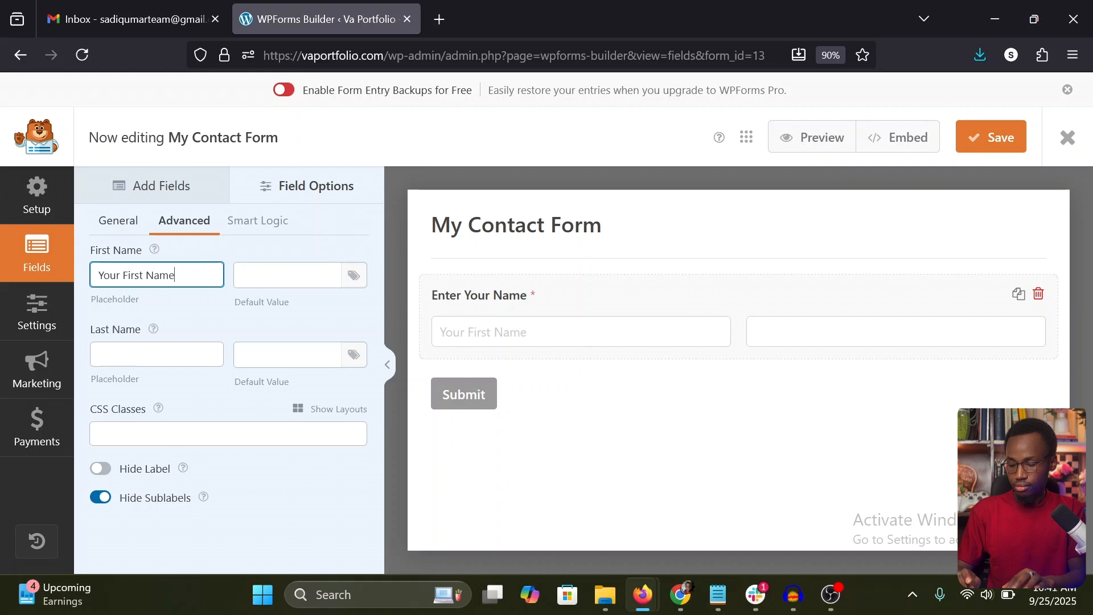
# Step: Set the Last Name placeholder to "Your Last Name"
pyautogui.click(132, 362)
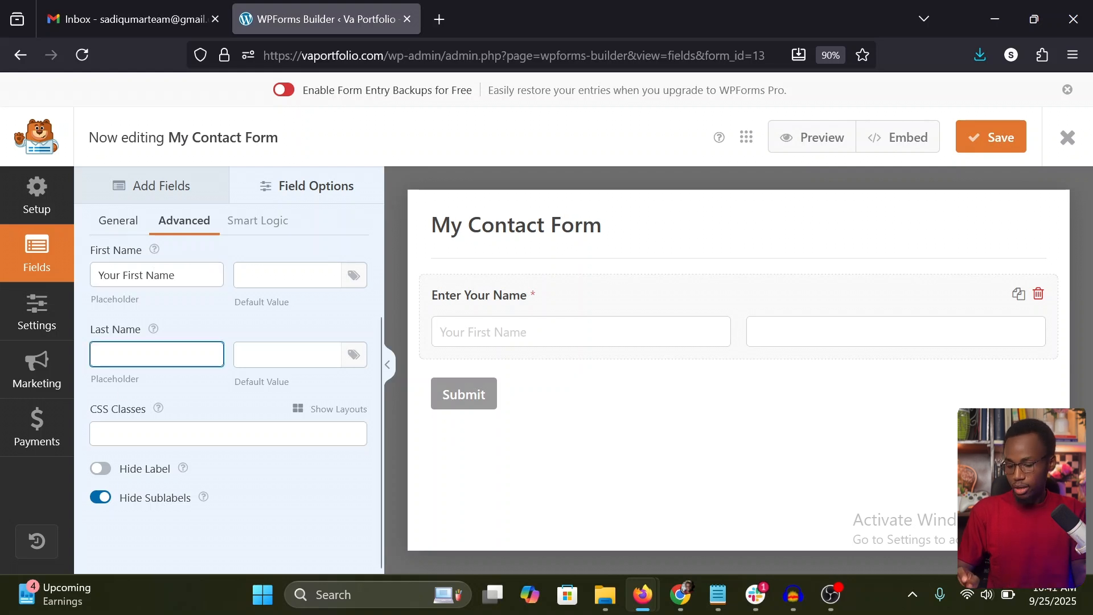
pyautogui.write('Your L')
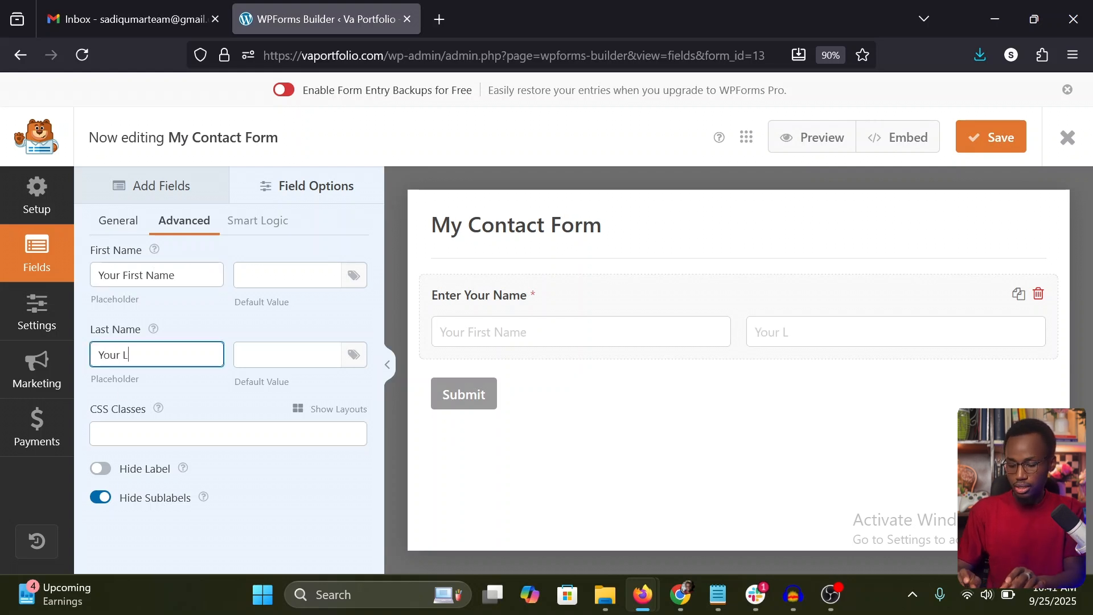
pyautogui.write('ast name')
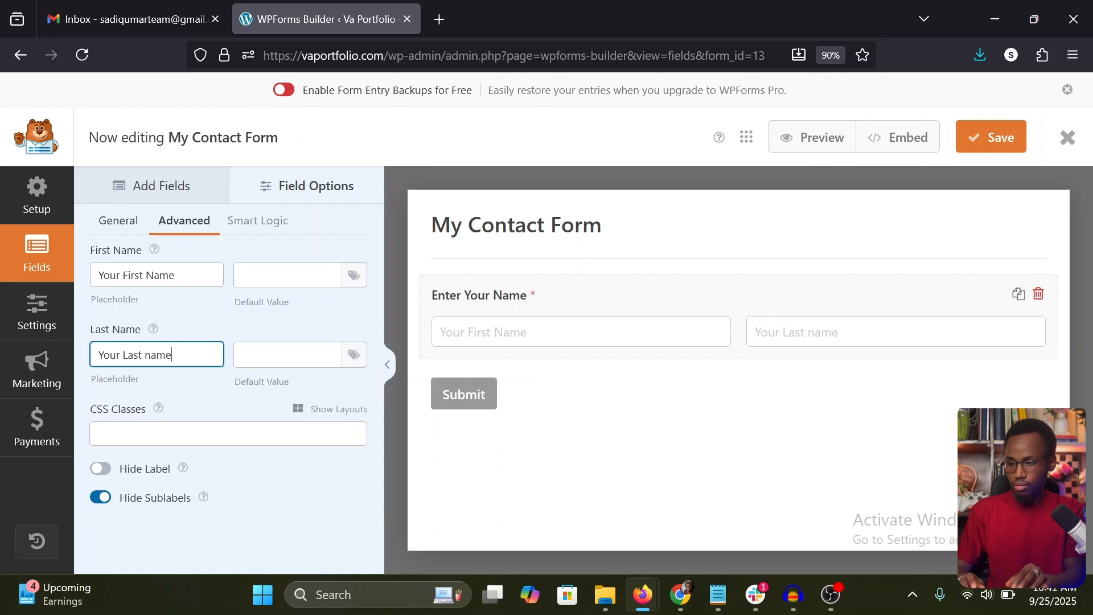
pyautogui.press('BackSpace')
pyautogui.press('BackSpace')
pyautogui.press('BackSpace')
pyautogui.press('BackSpace')
pyautogui.write('Name')
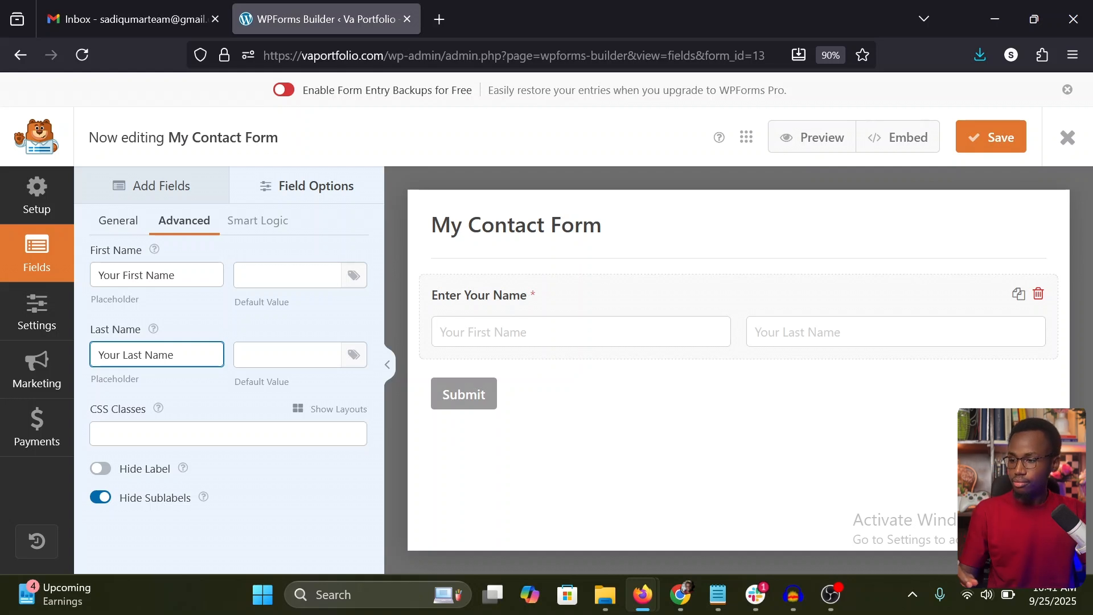
pyautogui.click(217, 389)
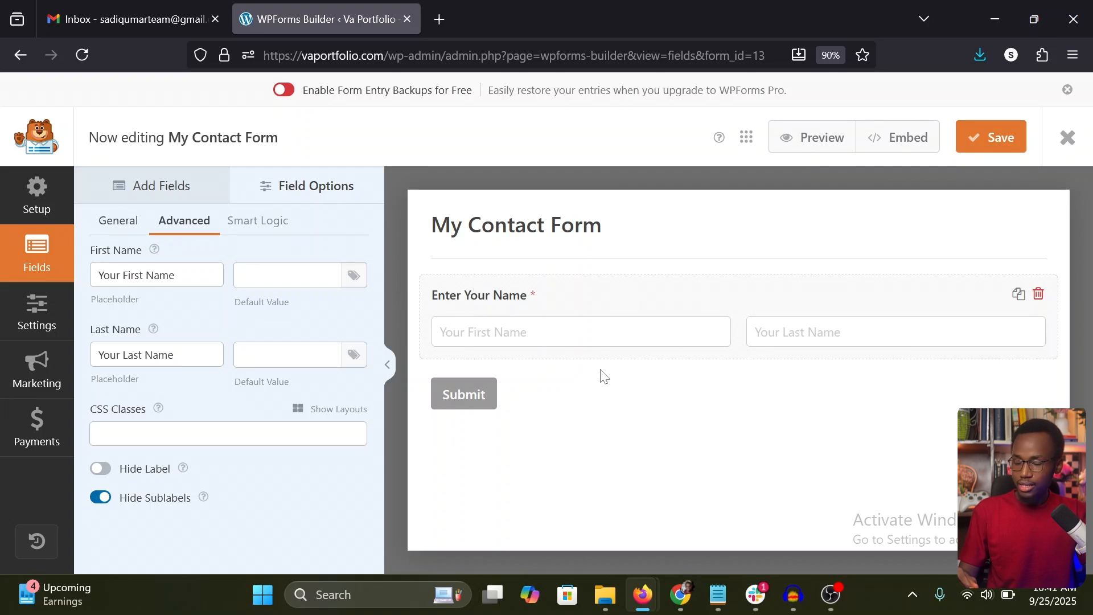
# Step: Add an Email field from the standard fields directly below the Name field, and open its options
pyautogui.click(165, 186)
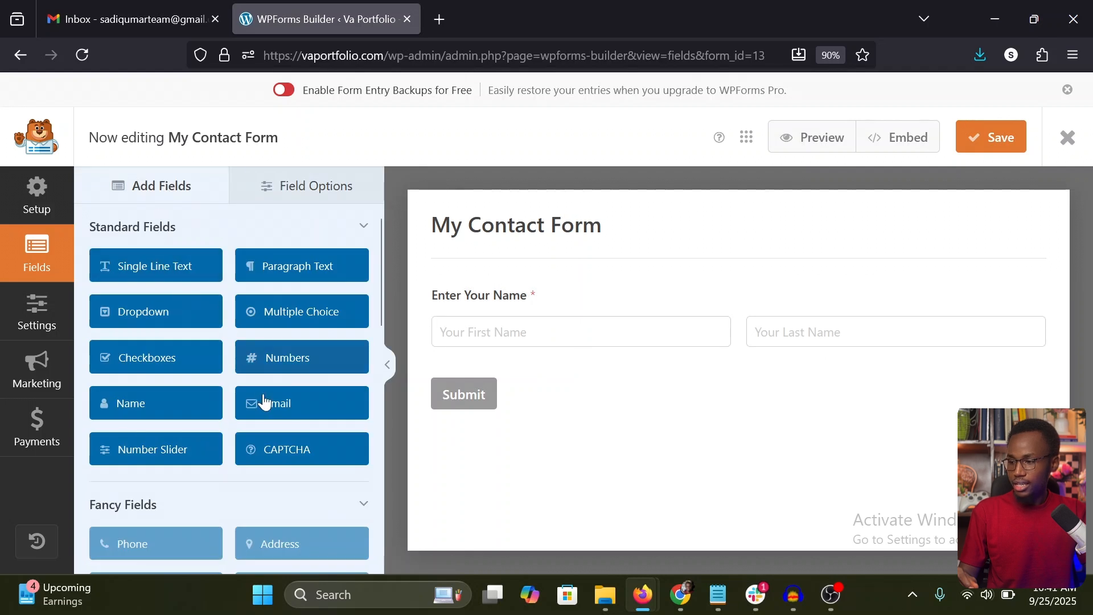
pyautogui.moveTo(279, 405); pyautogui.dragTo(493, 387)
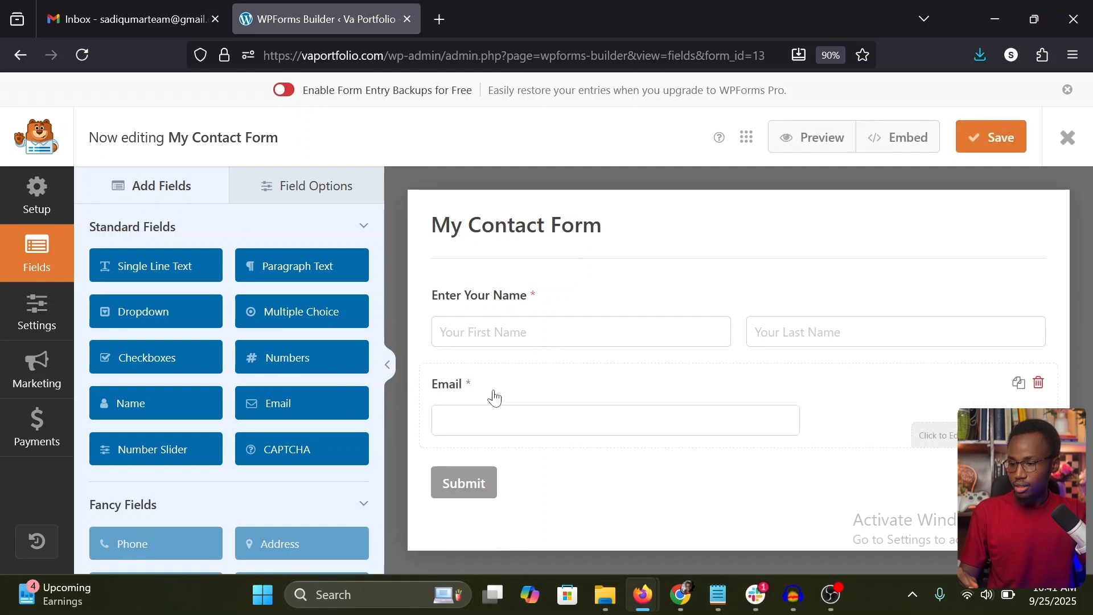
pyautogui.click(493, 397)
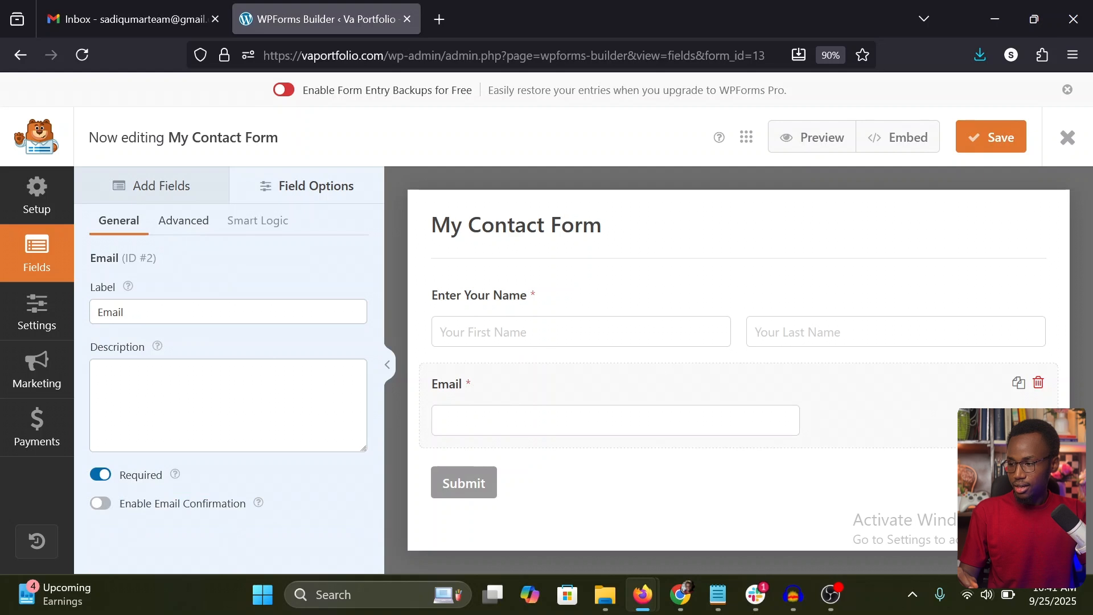
# Step: Change the Email field's label to "Enter Your Email"
pyautogui.click(96, 312)
pyautogui.write('Ente')
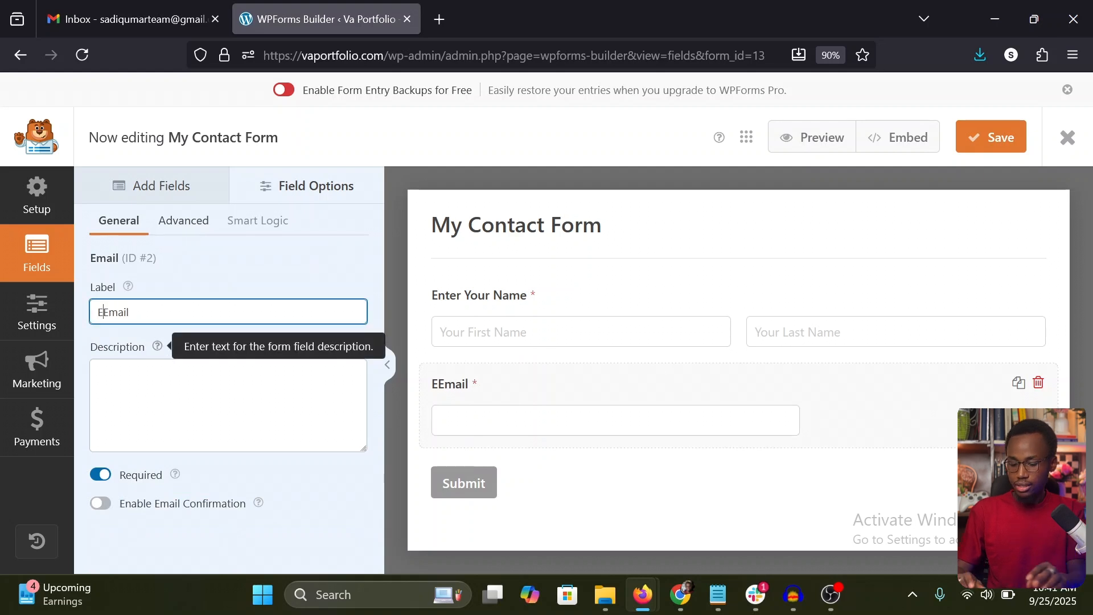
pyautogui.write('r You')
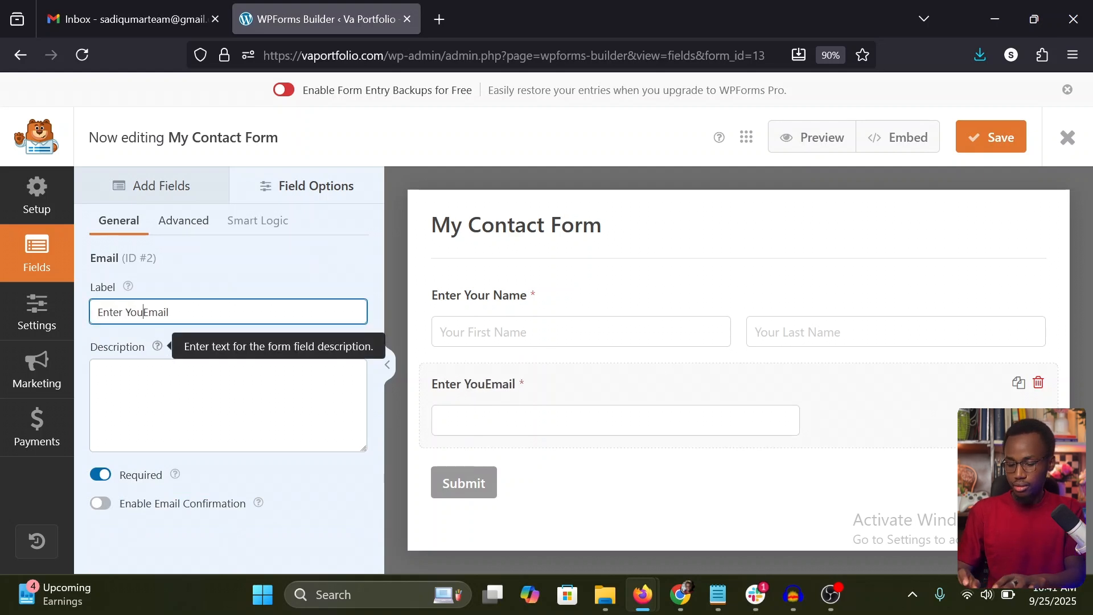
pyautogui.press('BackSpace')
pyautogui.write('r')
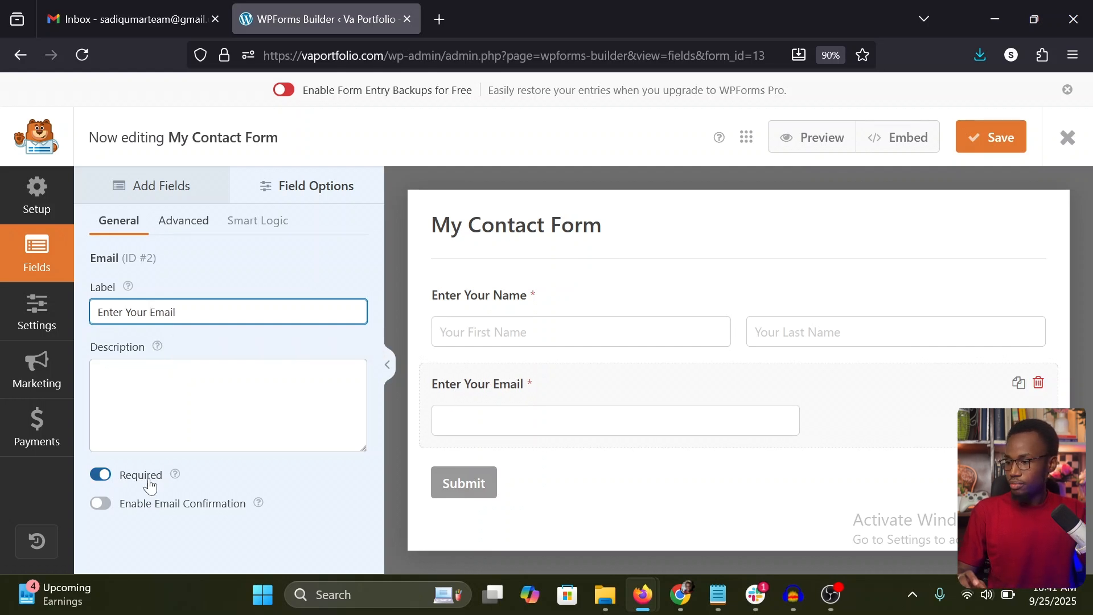
# Step: Set the Email field's size to Large in its advanced options
pyautogui.click(182, 227)
pyautogui.click(162, 312)
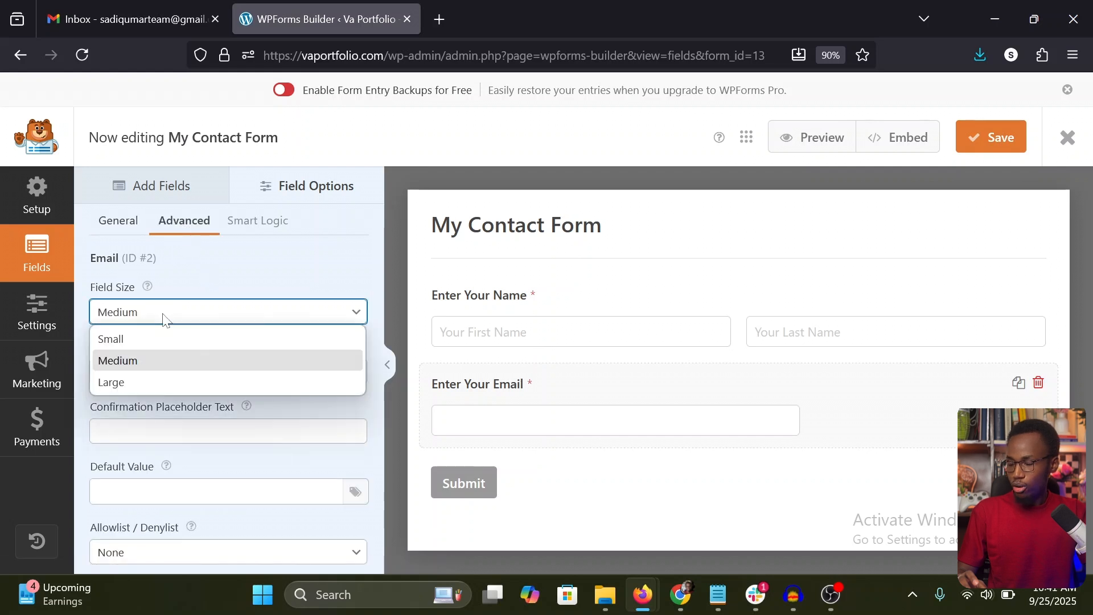
pyautogui.click(132, 383)
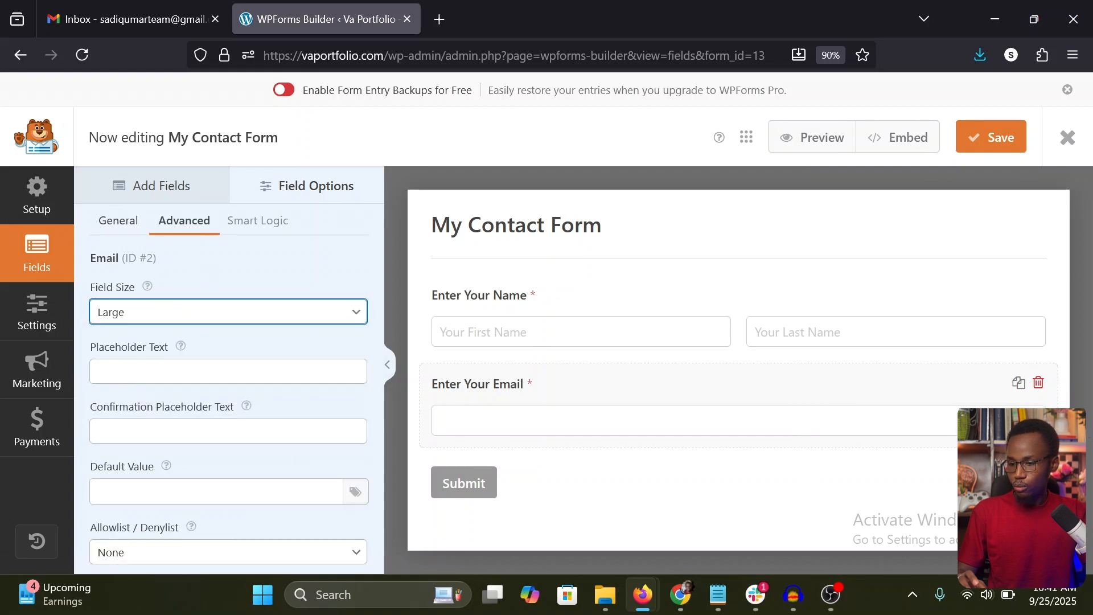
pyautogui.scroll(-2, 322, 390)
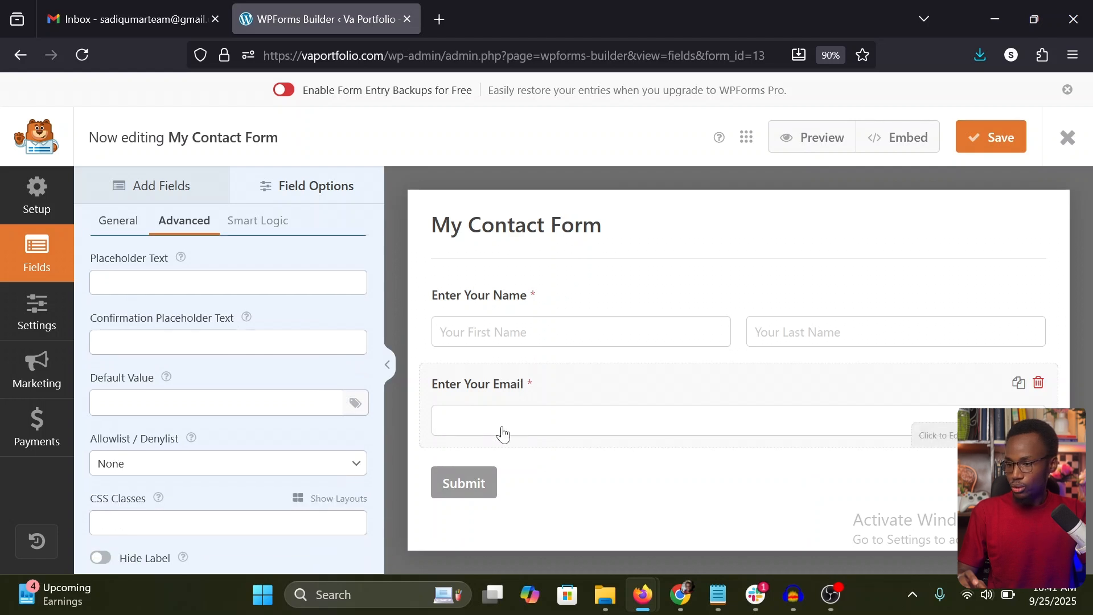
pyautogui.scroll(-1, 379, 371)
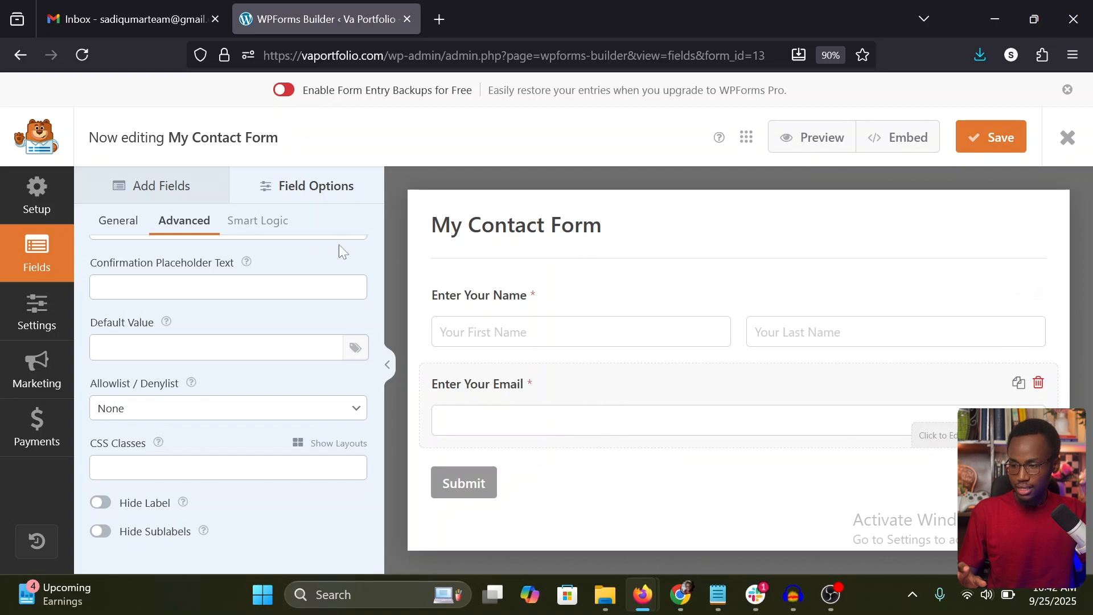
# Step: Add a Single Line Text field directly below the Email field and open its options
pyautogui.click(171, 188)
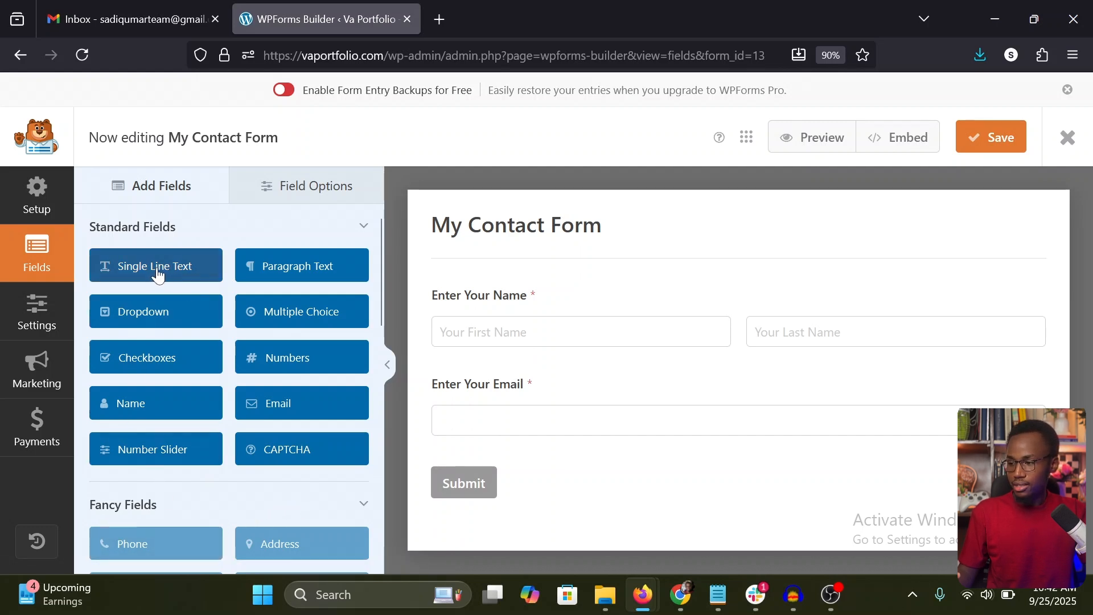
pyautogui.moveTo(158, 275); pyautogui.dragTo(493, 484)
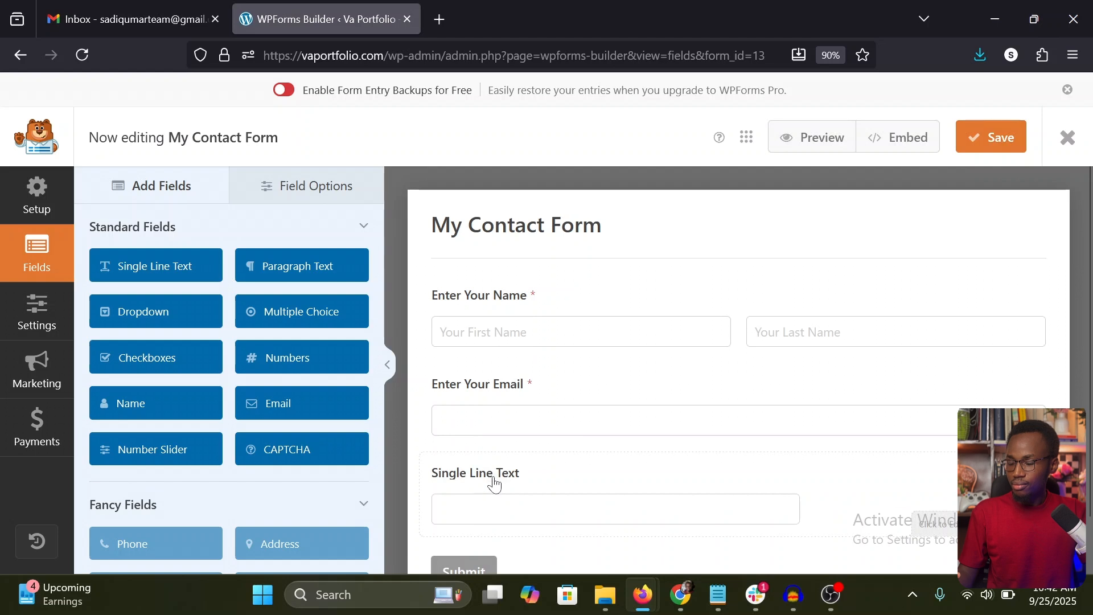
pyautogui.click(494, 484)
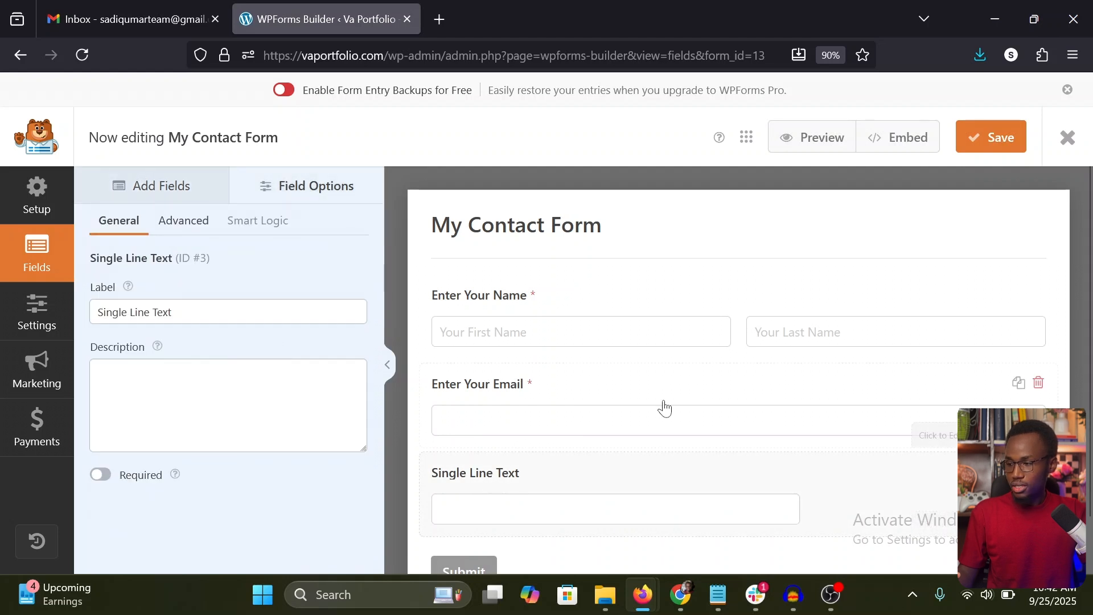
# Step: Label the Single Line Text field "Enter your Phone Number" and make it required
pyautogui.scroll(-1, 664, 408)
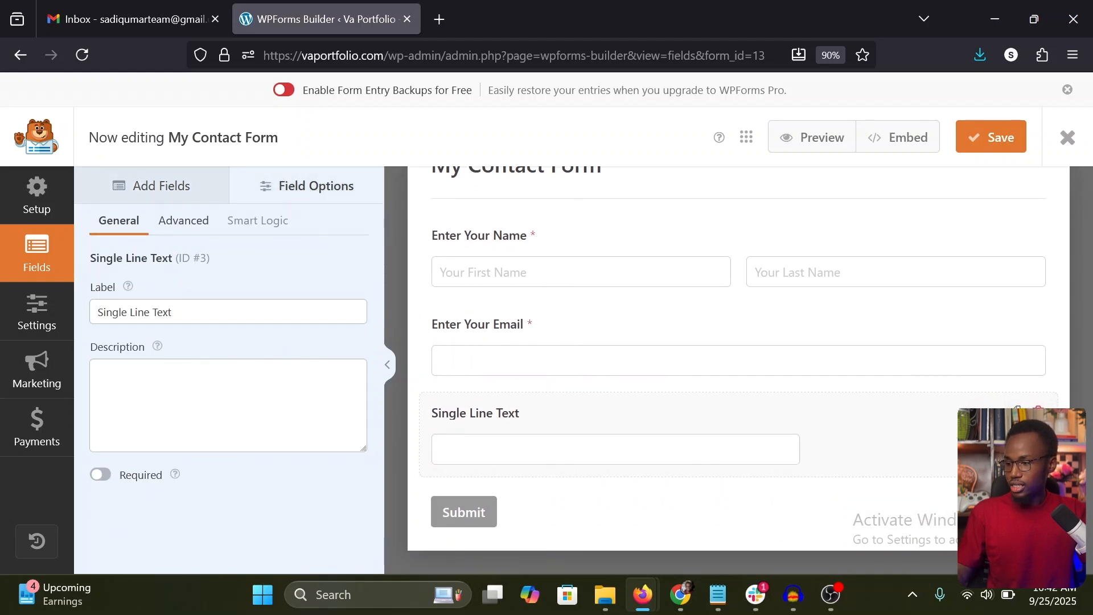
pyautogui.tripleClick(137, 312)
pyautogui.write('Ent')
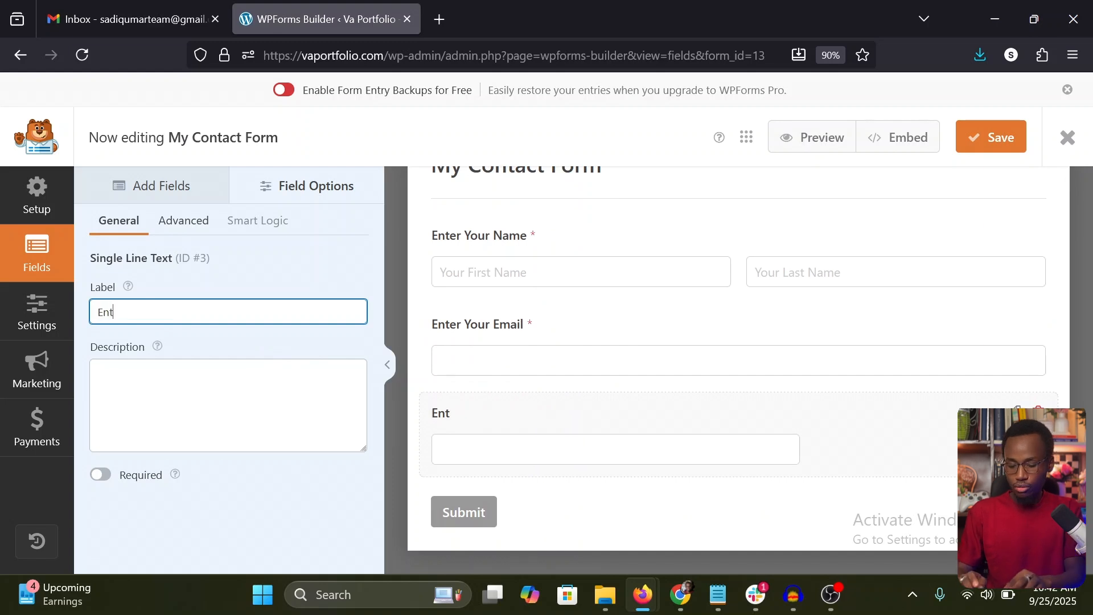
pyautogui.write('er your Ph')
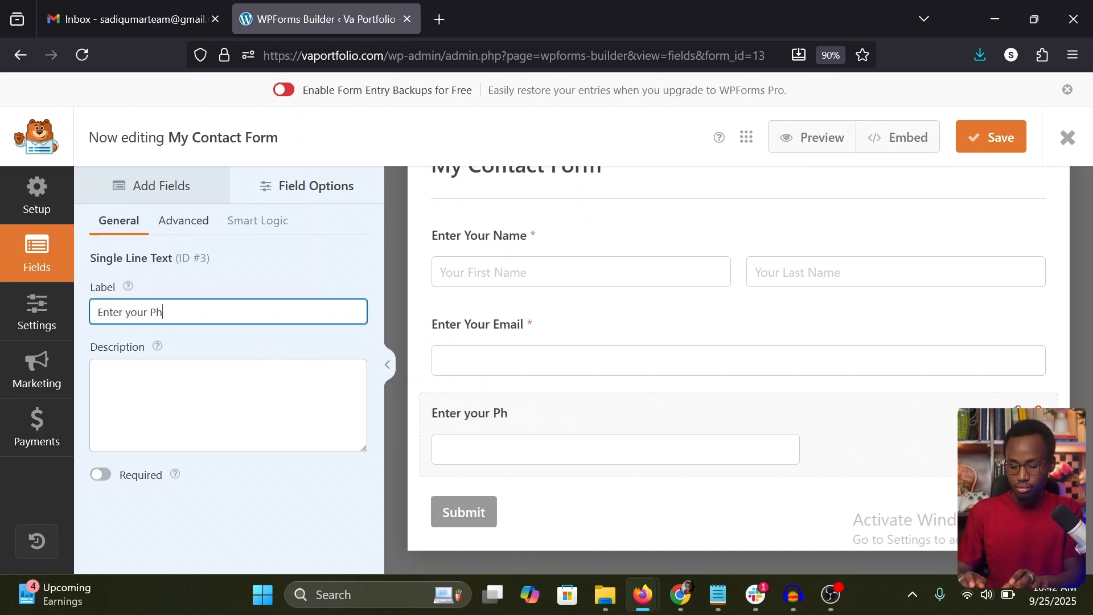
pyautogui.write('one Number')
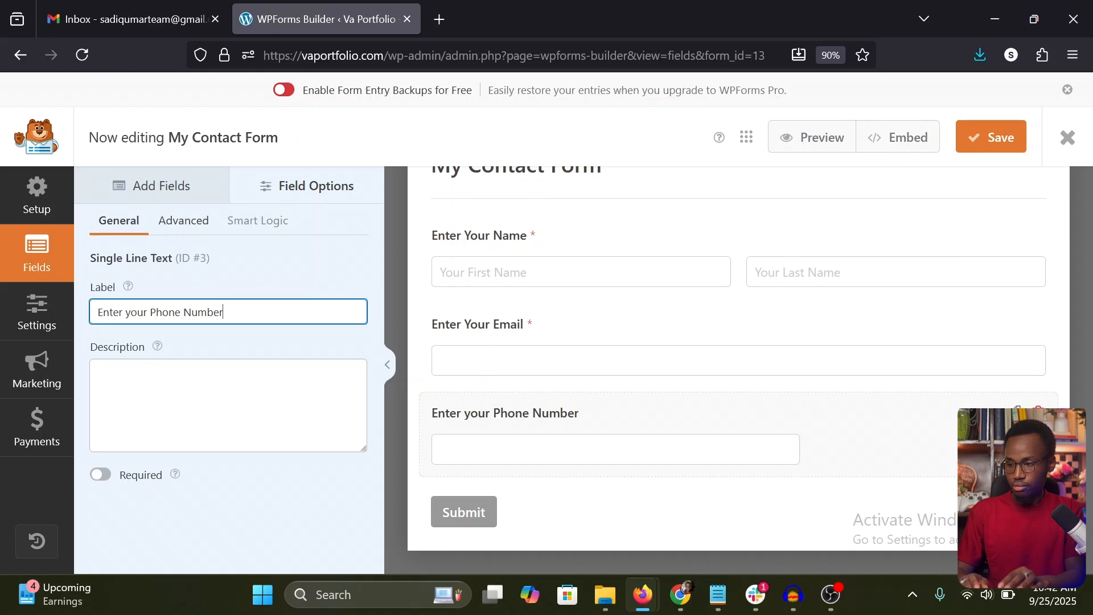
pyautogui.click(100, 475)
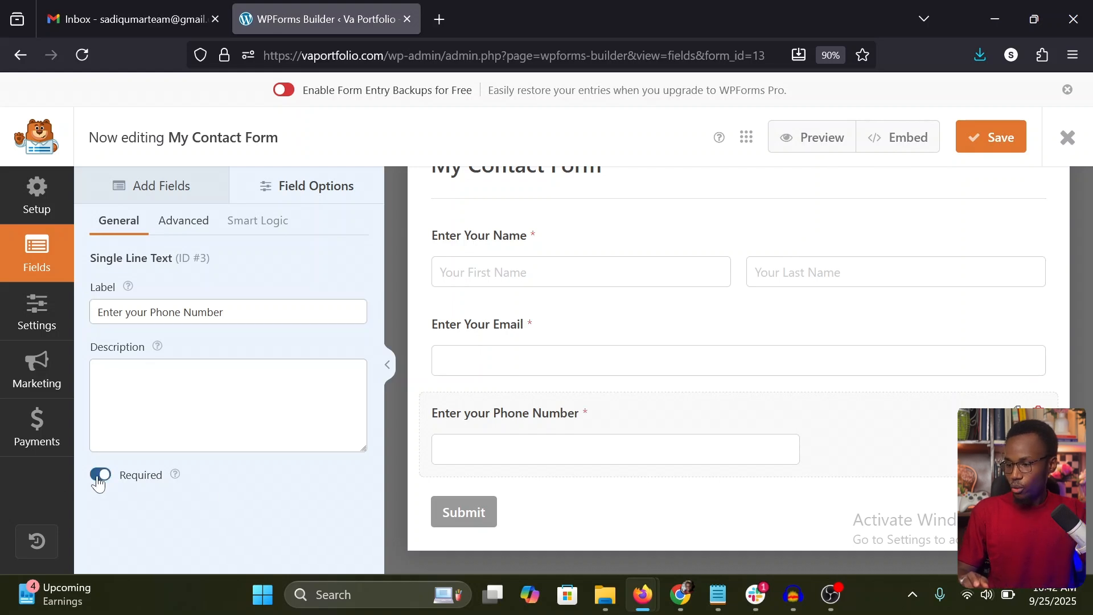
# Step: Set the phone number field's size to Large, keeping Limit Length switched off
pyautogui.click(182, 224)
pyautogui.click(172, 315)
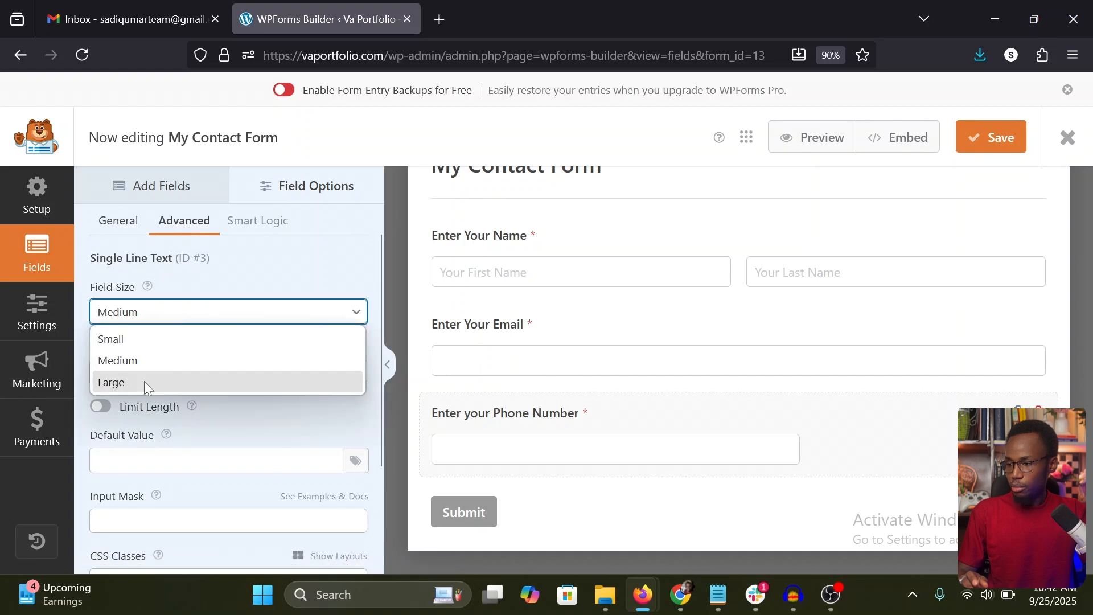
pyautogui.click(143, 382)
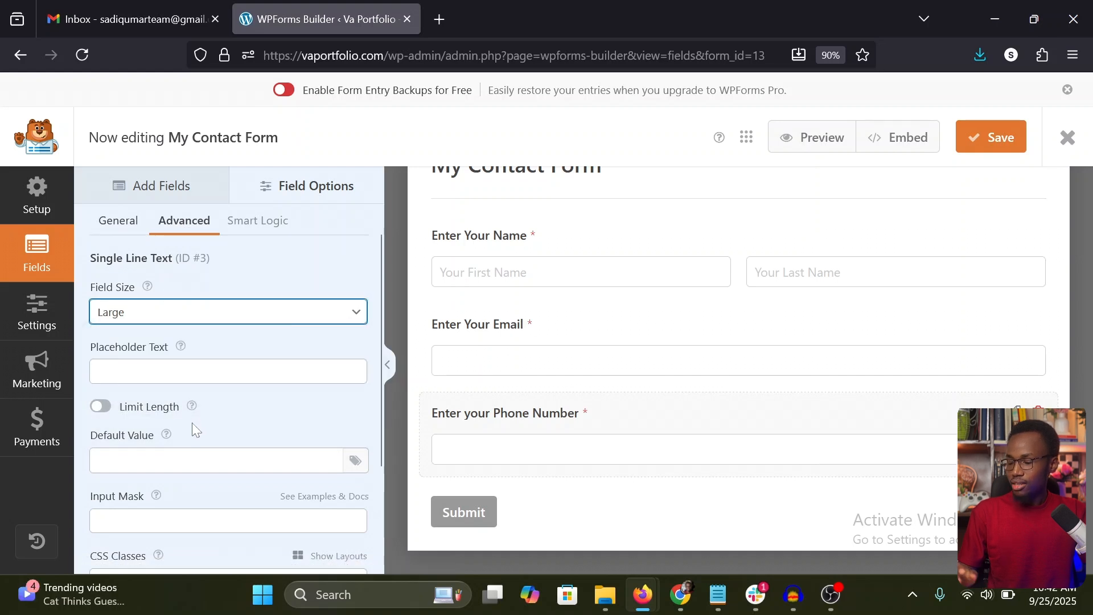
pyautogui.scroll(-1, 192, 422)
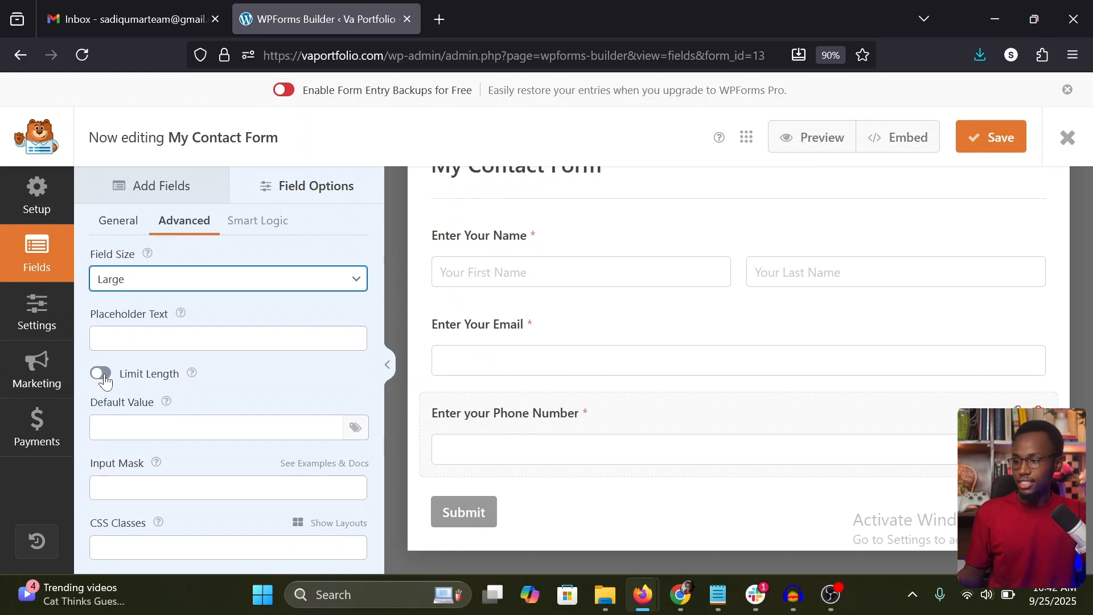
pyautogui.click(102, 376)
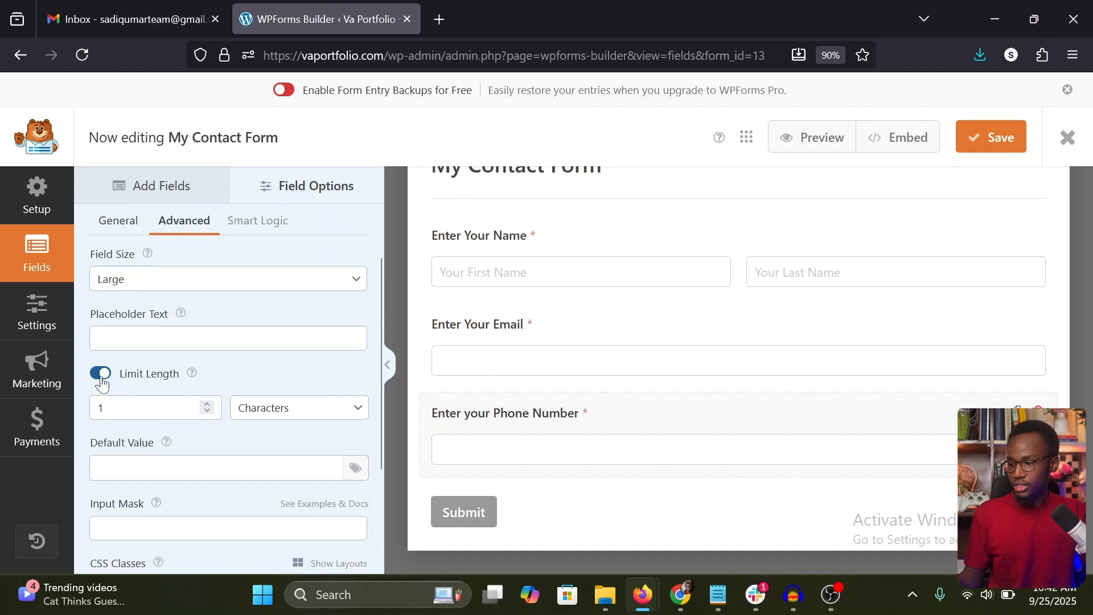
pyautogui.click(102, 378)
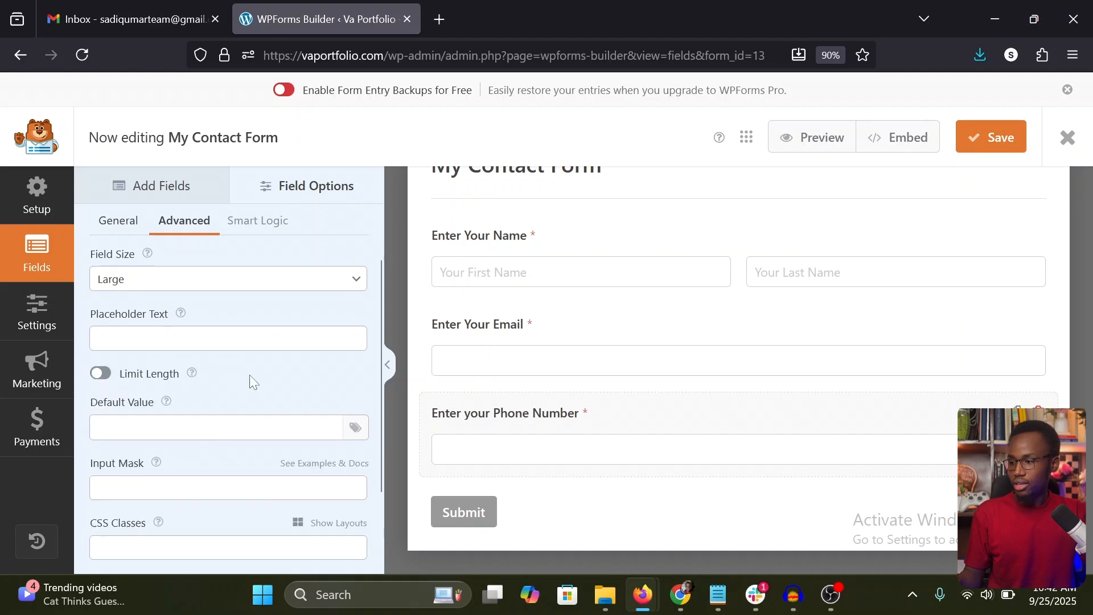
# Step: Add a Paragraph Text field directly below the phone number field and open its options
pyautogui.click(163, 185)
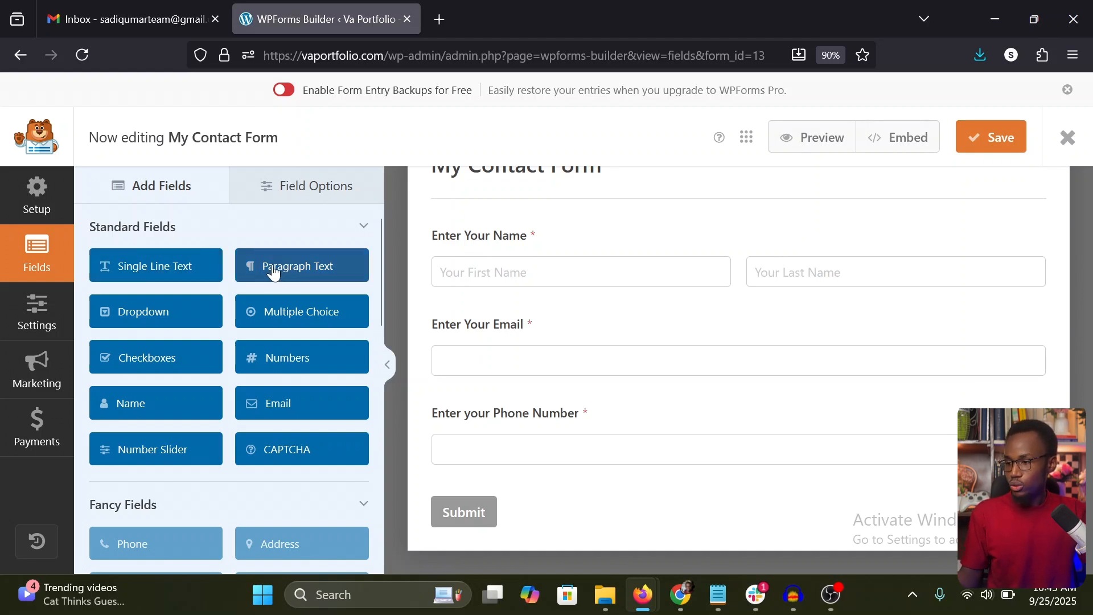
pyautogui.moveTo(274, 272); pyautogui.dragTo(476, 485)
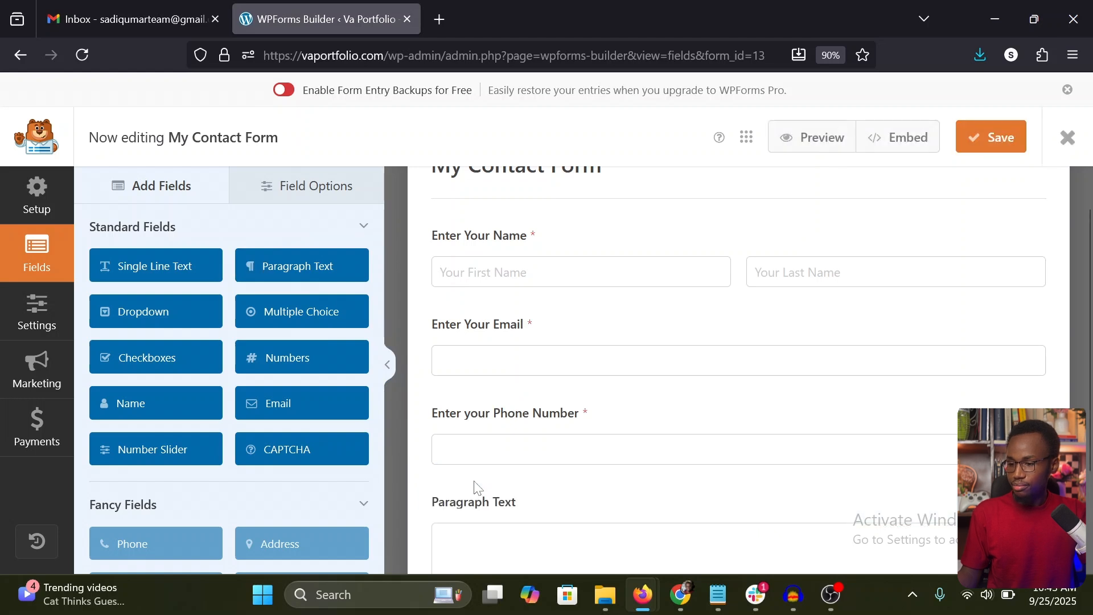
pyautogui.scroll(-2, 472, 485)
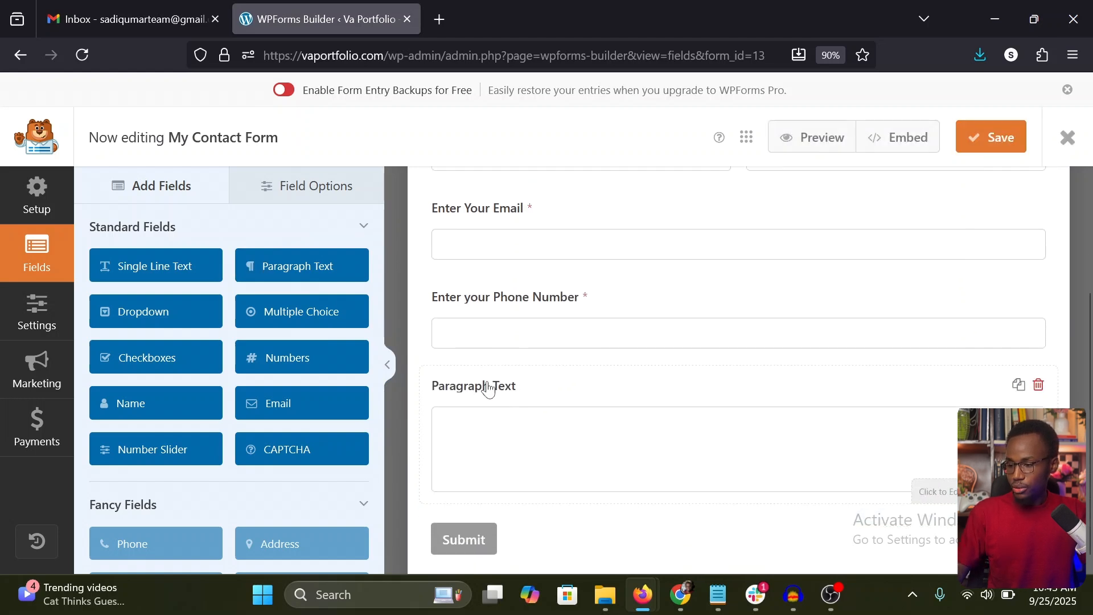
pyautogui.click(498, 391)
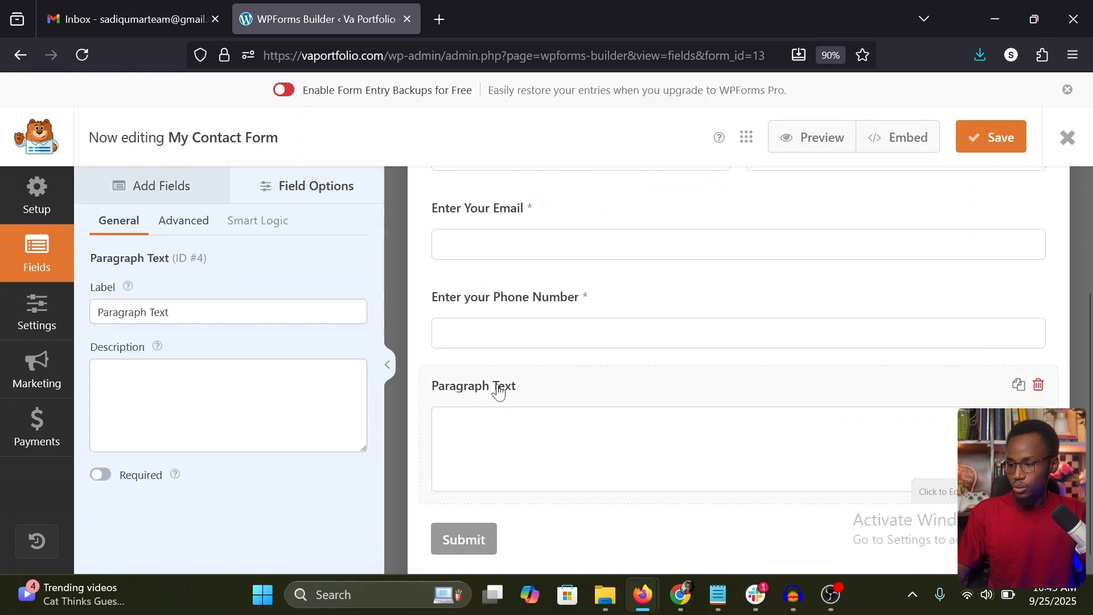
# Step: Label the Paragraph Text field "Enter your message" and make it required
pyautogui.tripleClick(94, 311)
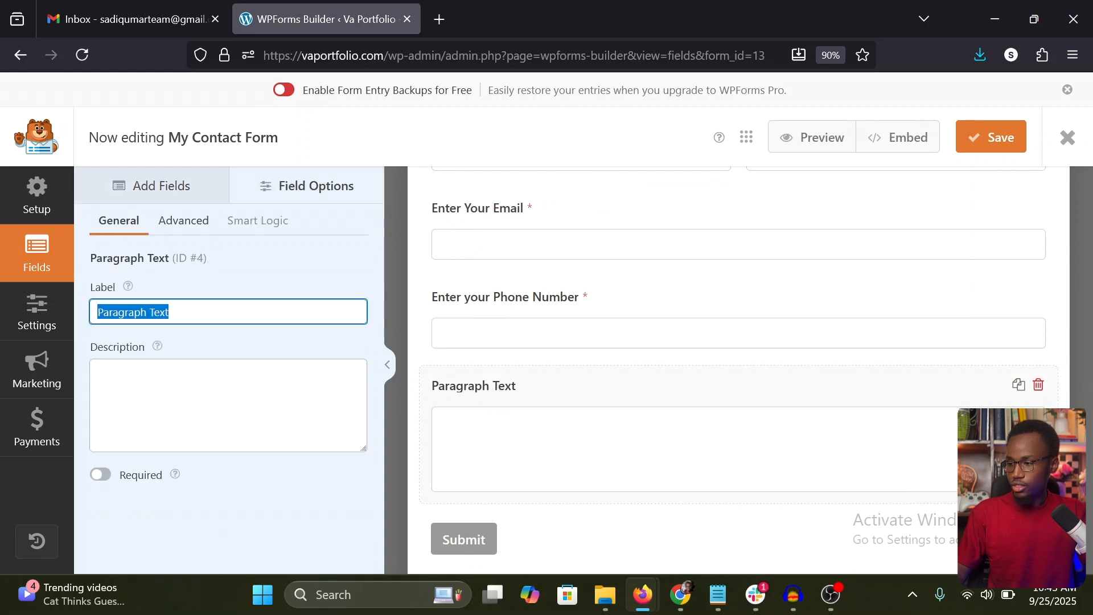
pyautogui.write('Enter your messa')
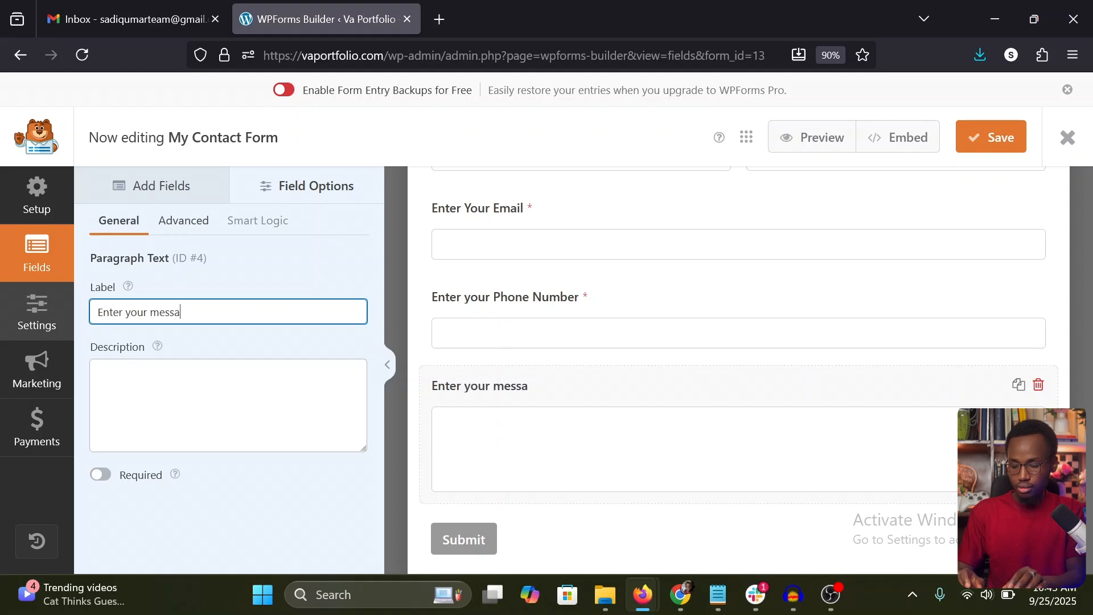
pyautogui.write('ge')
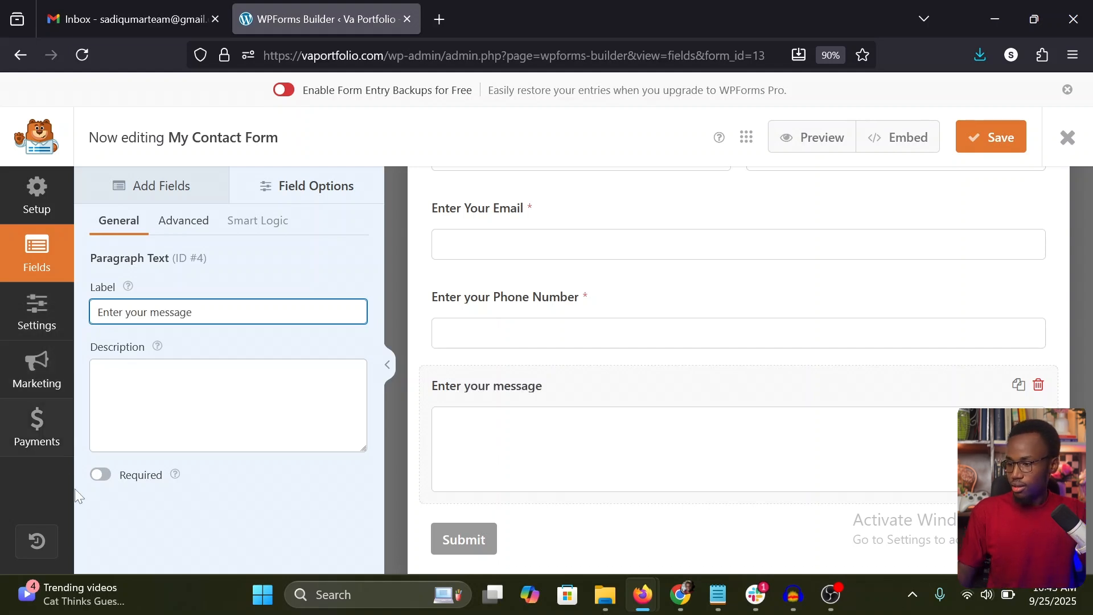
pyautogui.click(105, 476)
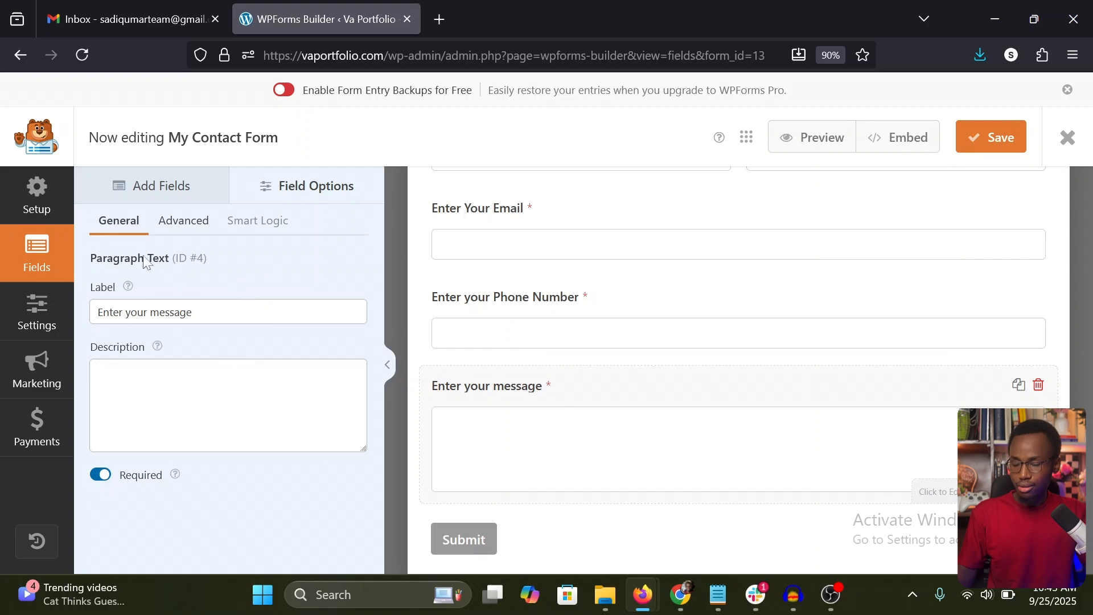
# Step: Try the Small and Large sizes on the message field, then return it to Medium
pyautogui.click(184, 224)
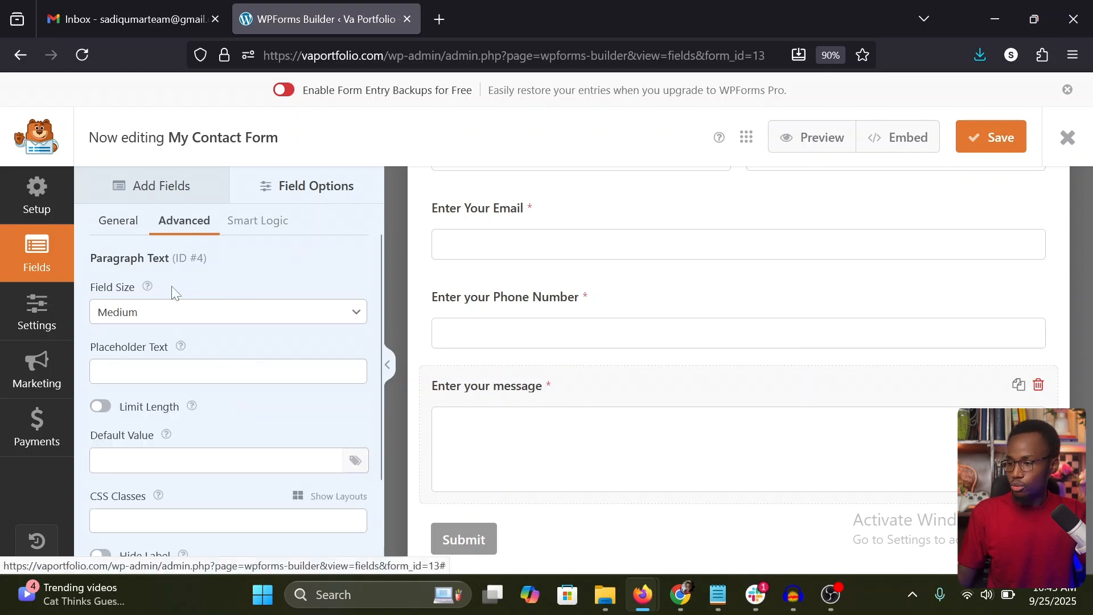
pyautogui.click(151, 312)
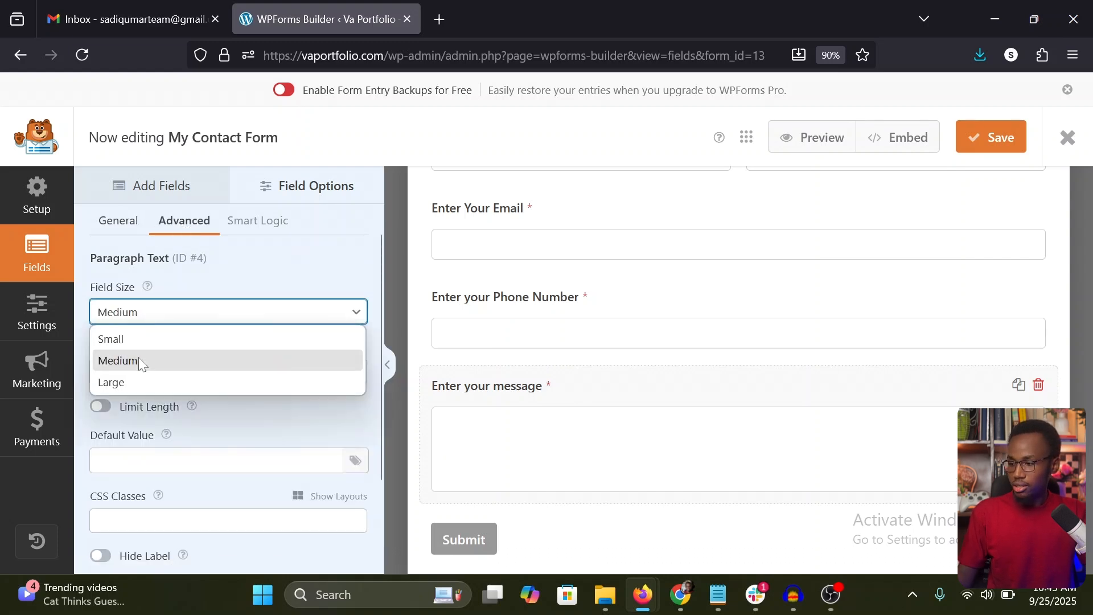
pyautogui.click(136, 341)
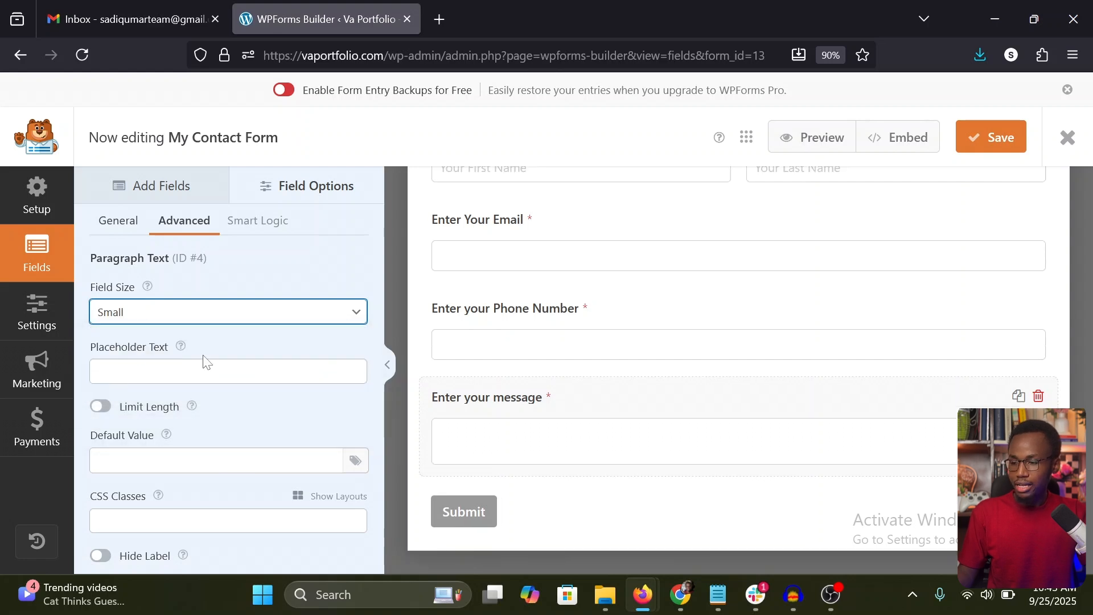
pyautogui.click(122, 314)
pyautogui.click(135, 380)
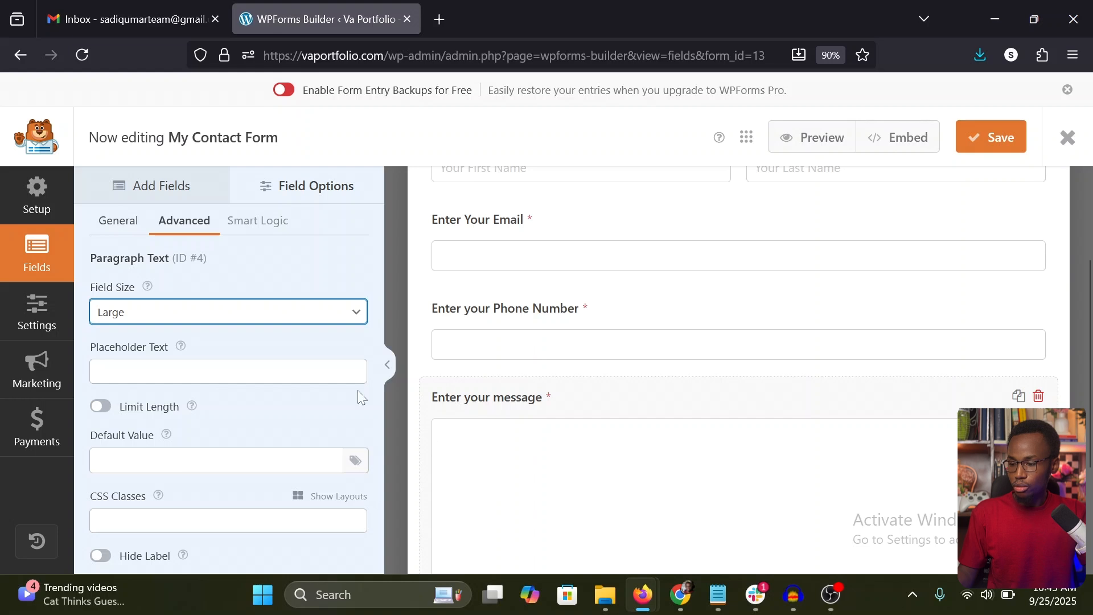
pyautogui.click(165, 314)
pyautogui.click(137, 360)
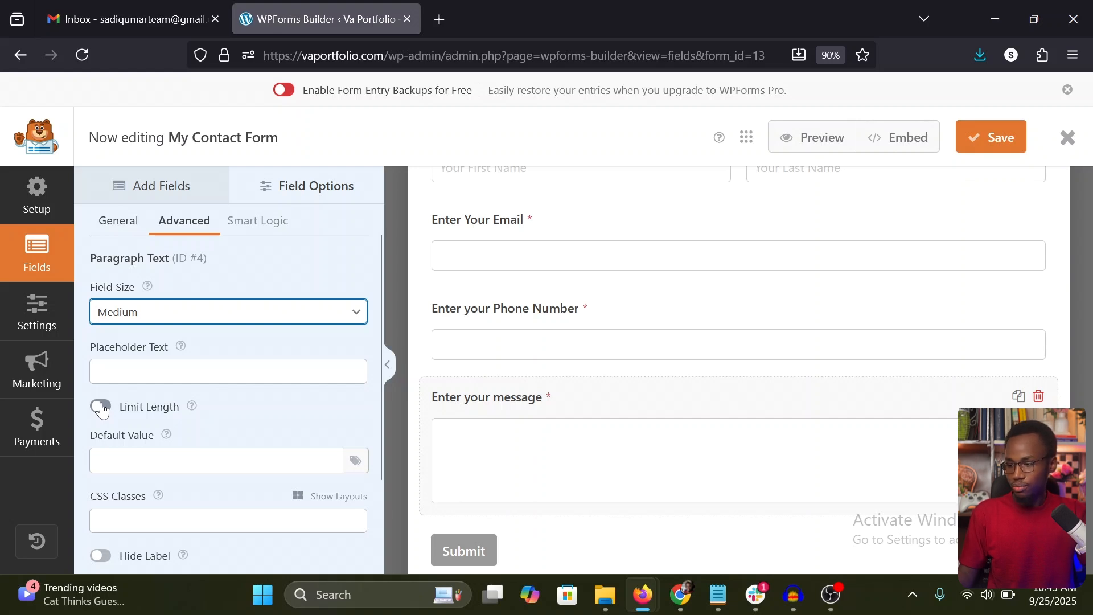
# Step: Open the submit button's settings and set the Submit Button Text to "Submit Your Message"
pyautogui.scroll(-3, 102, 409)
pyautogui.scroll(-1, 563, 394)
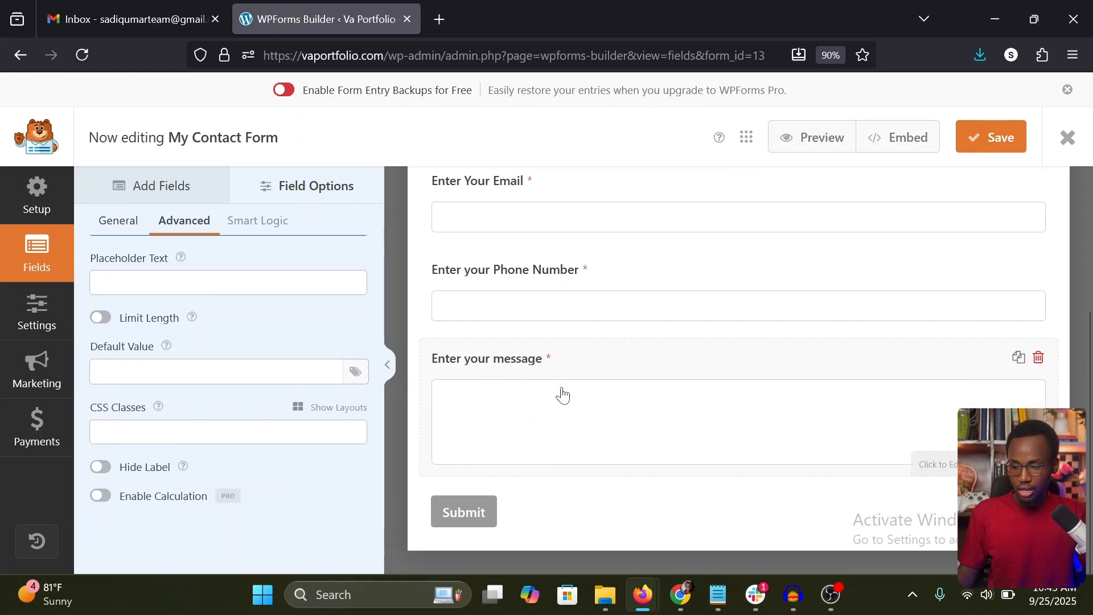
pyautogui.click(476, 517)
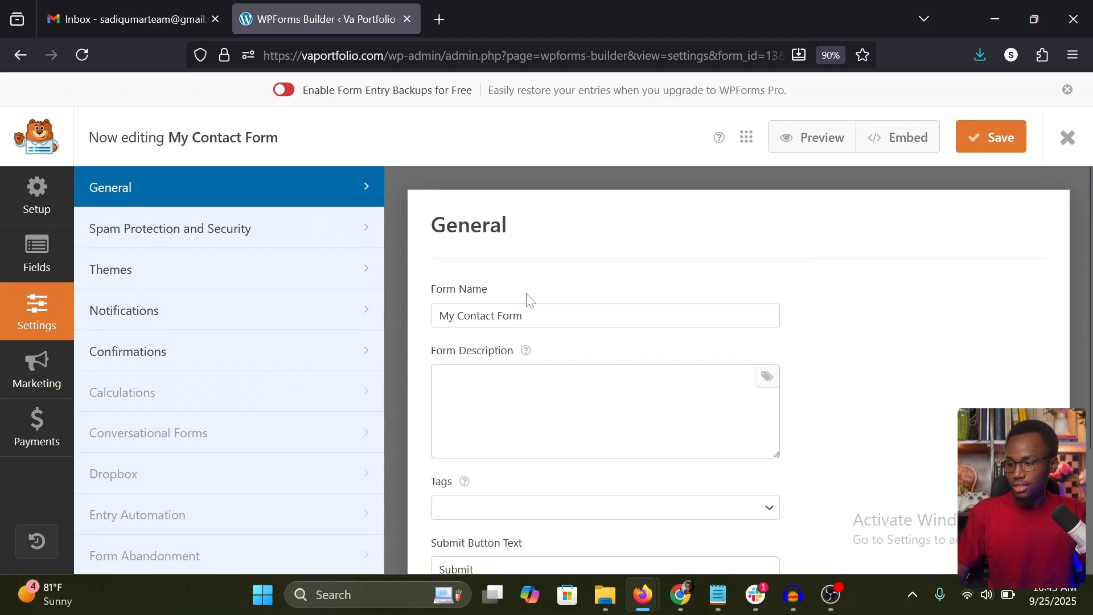
pyautogui.scroll(-3, 529, 300)
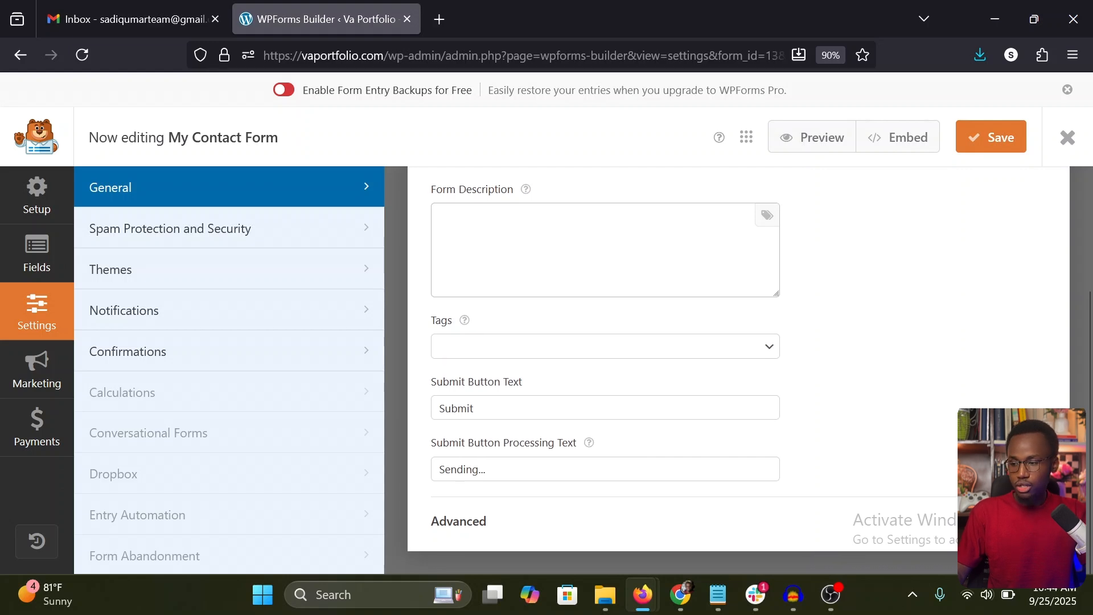
pyautogui.doubleClick(458, 409)
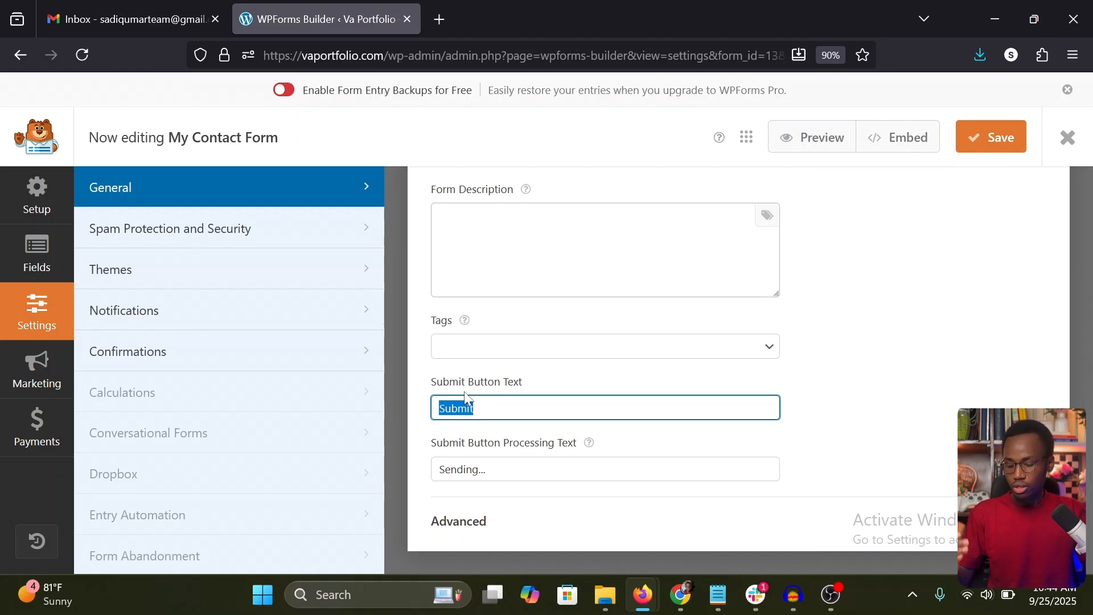
pyautogui.write('Submit Y')
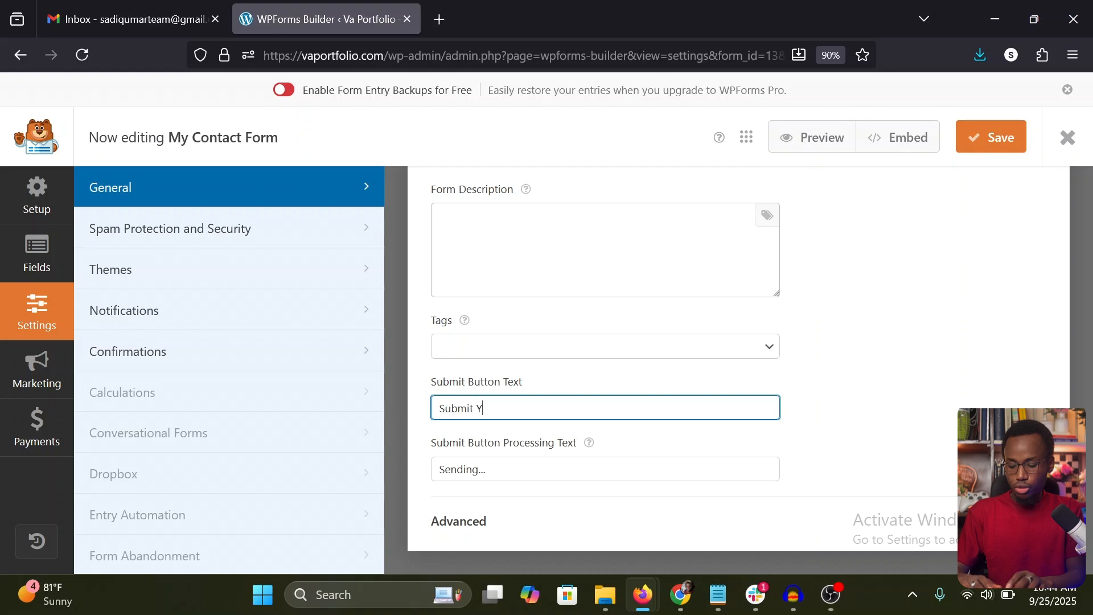
pyautogui.write('our Message')
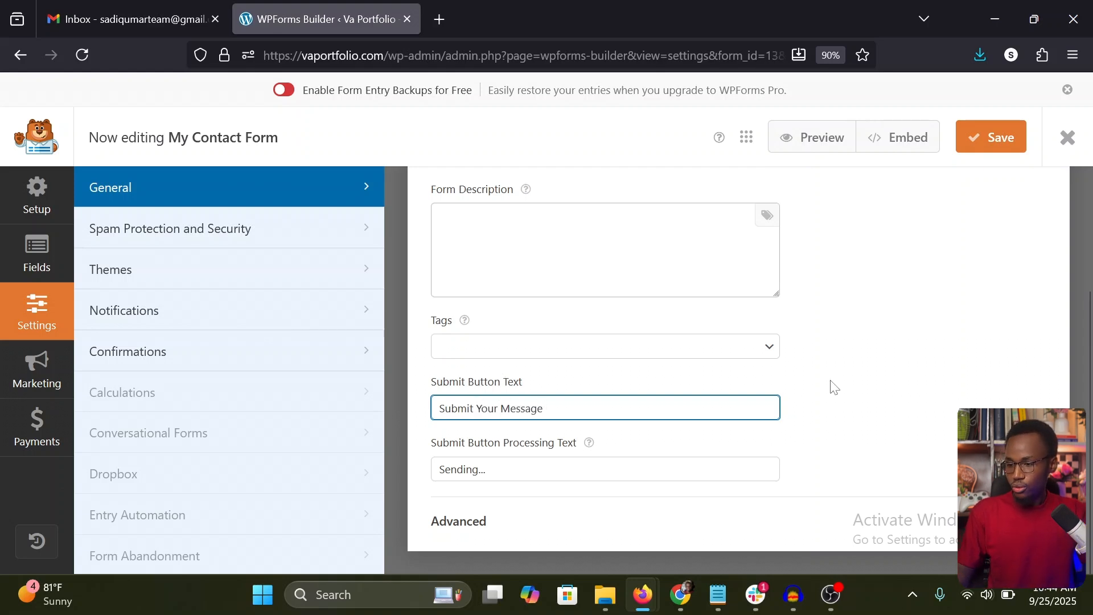
pyautogui.click(871, 387)
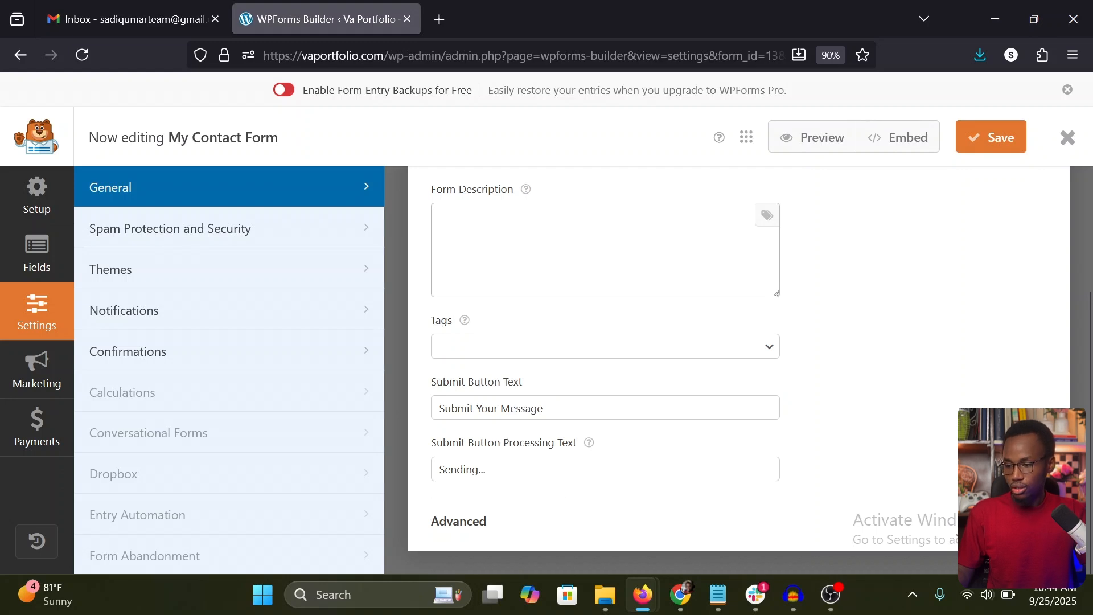
# Step: Expand the advanced section of the general form settings to review its options, and save the form
pyautogui.click(504, 519)
pyautogui.scroll(-3, 504, 509)
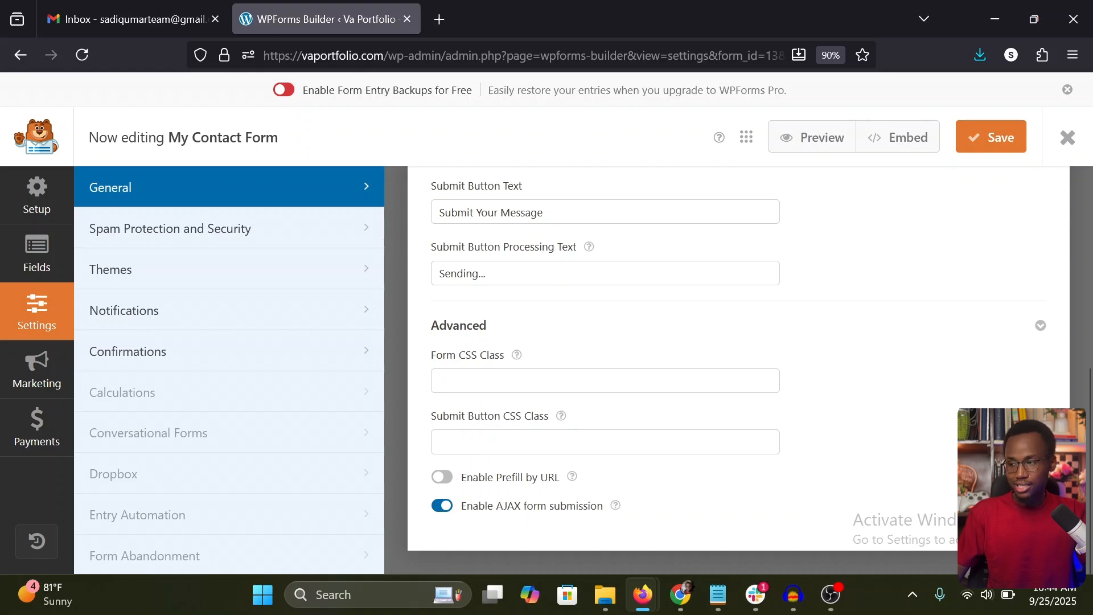
pyautogui.scroll(5, 495, 293)
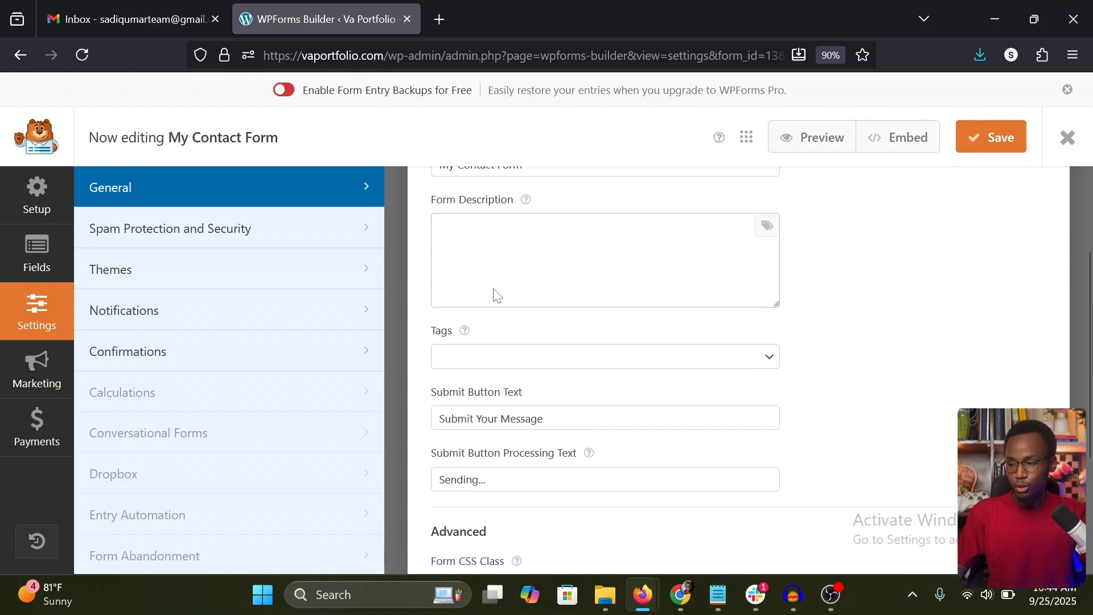
pyautogui.click(999, 142)
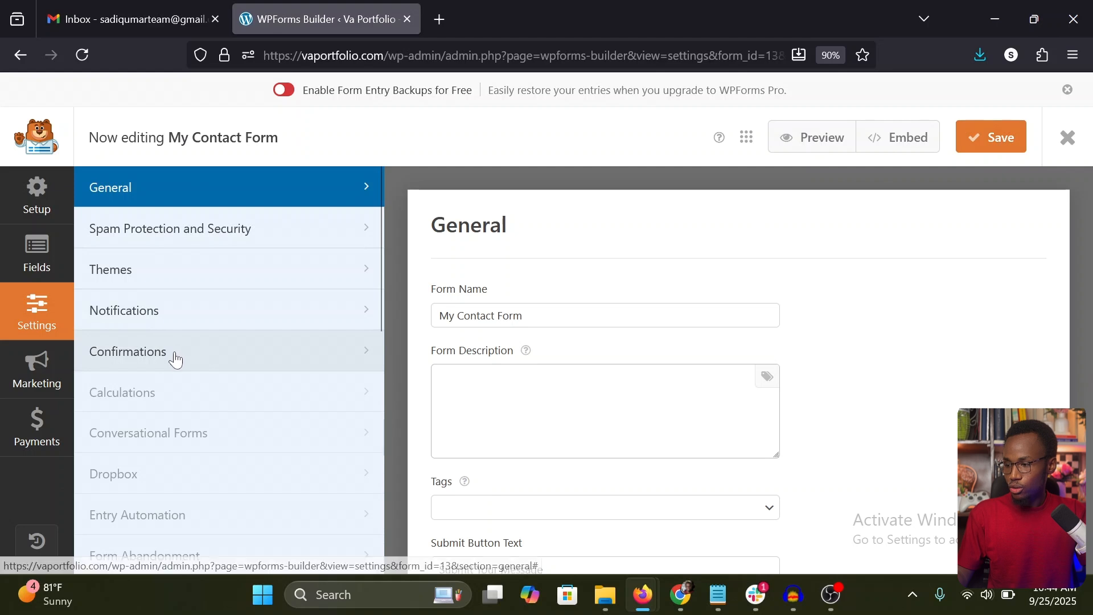
# Step: Open the Confirmations settings and review the default confirmation's message text
pyautogui.click(151, 361)
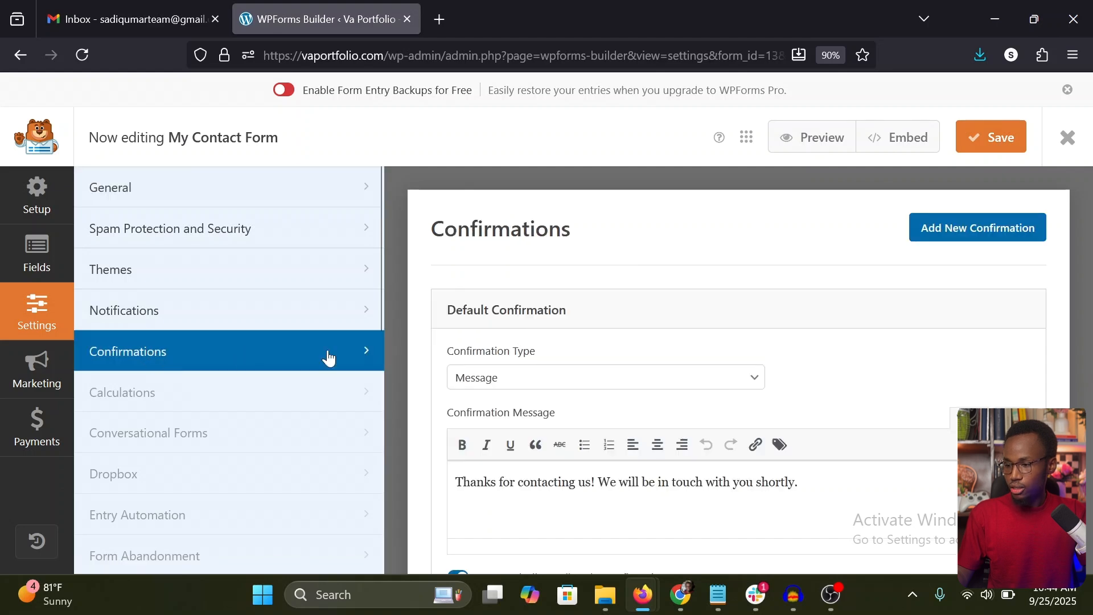
pyautogui.scroll(-2, 563, 362)
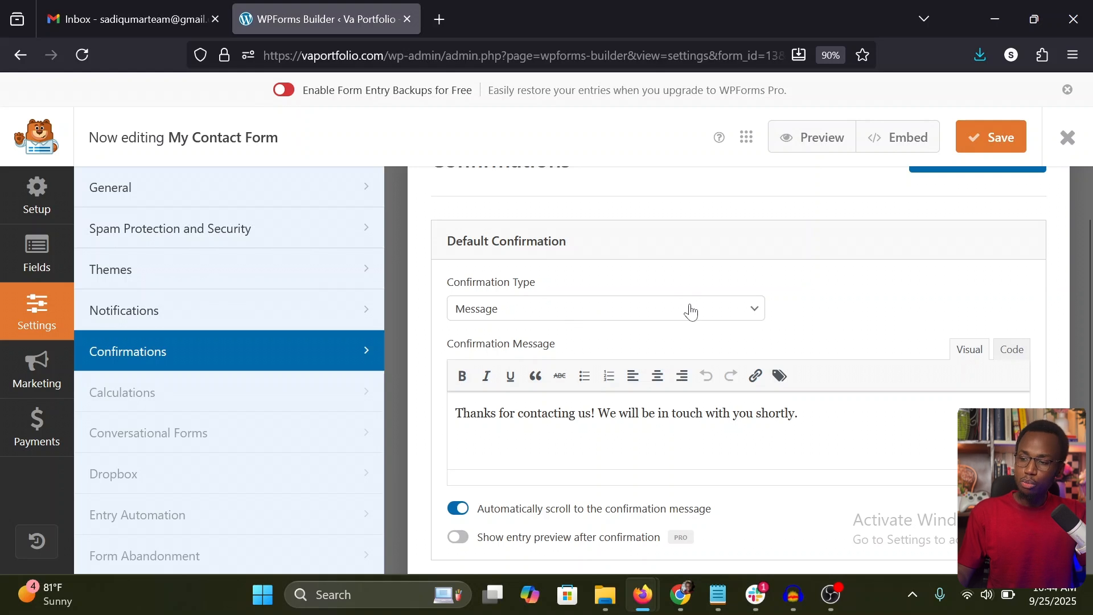
pyautogui.scroll(-1, 691, 312)
pyautogui.moveTo(470, 354); pyautogui.dragTo(723, 354)
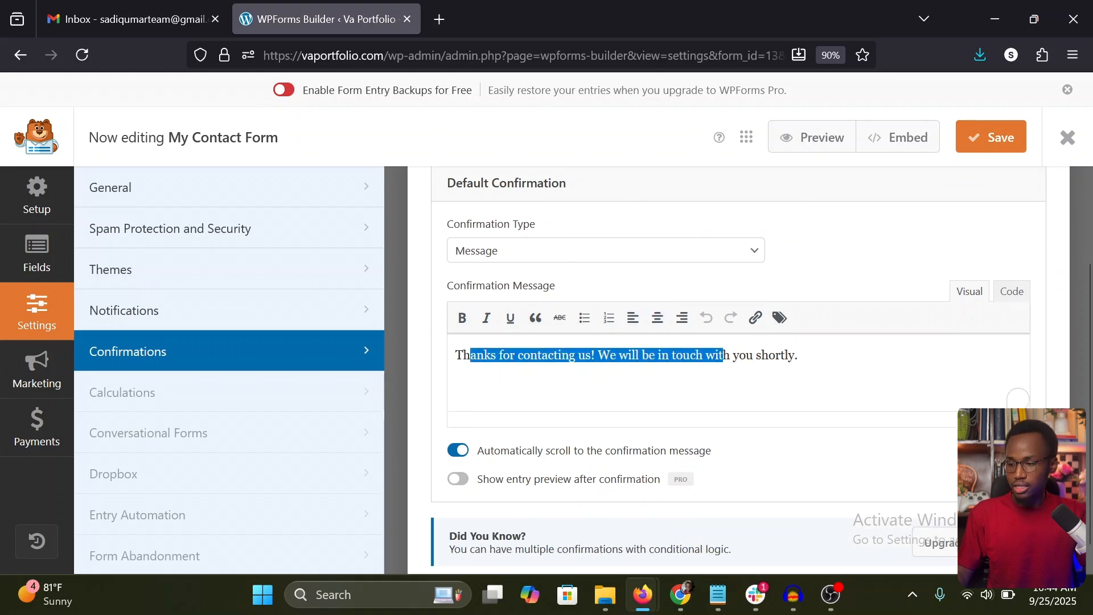
pyautogui.click(548, 355)
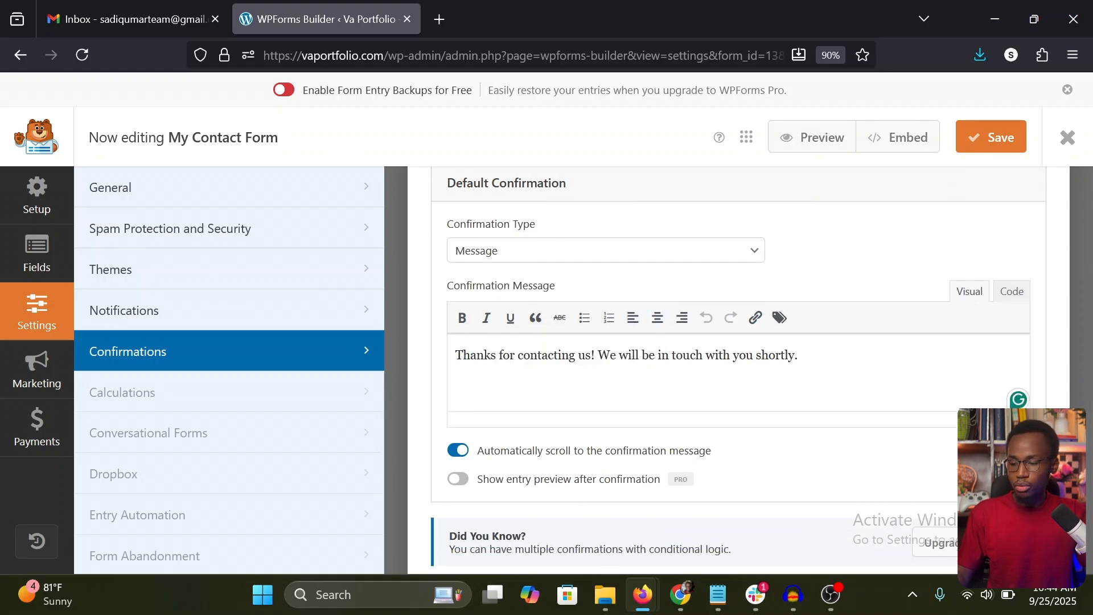
pyautogui.moveTo(799, 356); pyautogui.dragTo(454, 356)
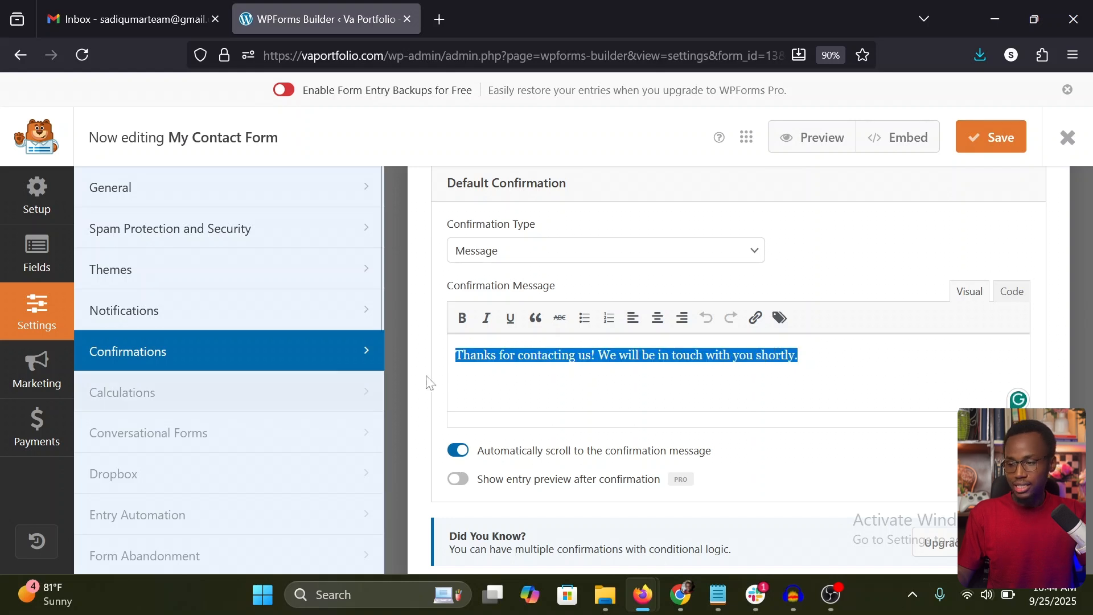
pyautogui.click(538, 355)
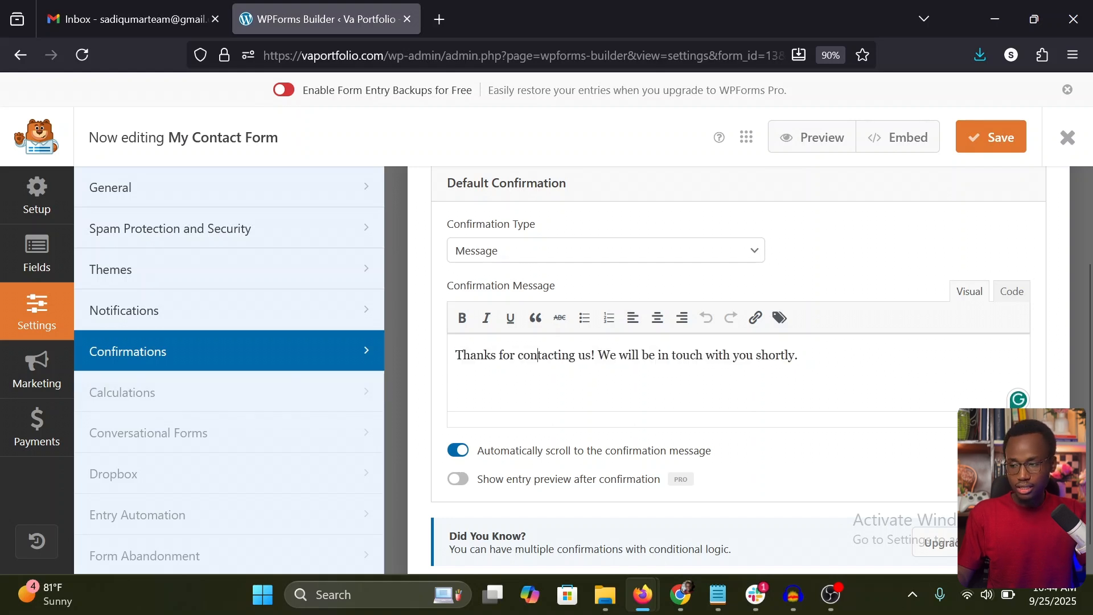
# Step: Try the Go to URL (Redirect) and Show Page confirmation types, then return the type to Message
pyautogui.click(592, 254)
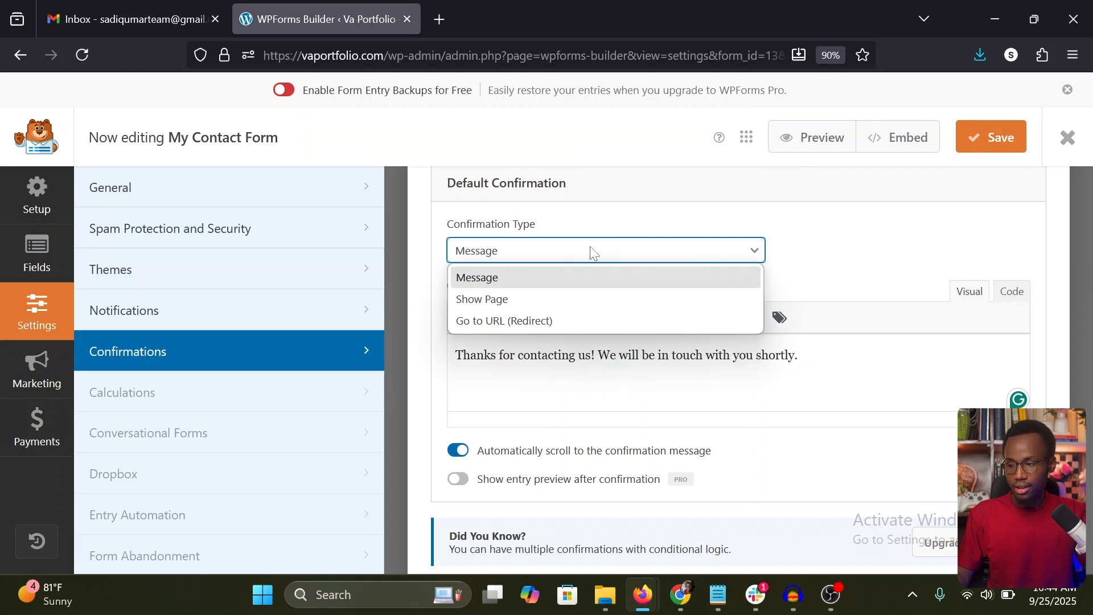
pyautogui.click(503, 321)
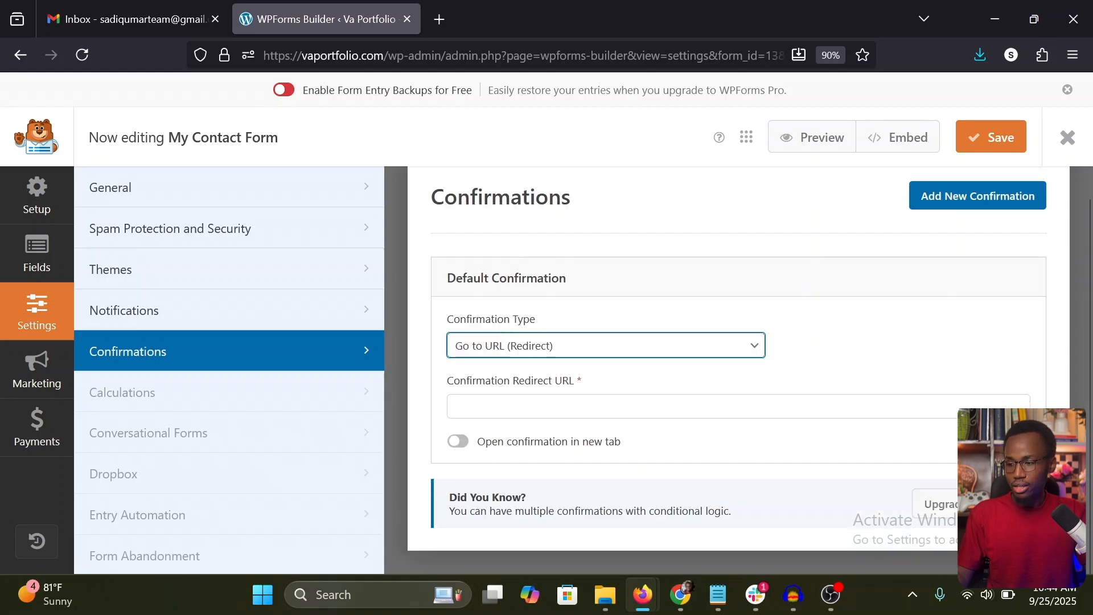
pyautogui.click(513, 406)
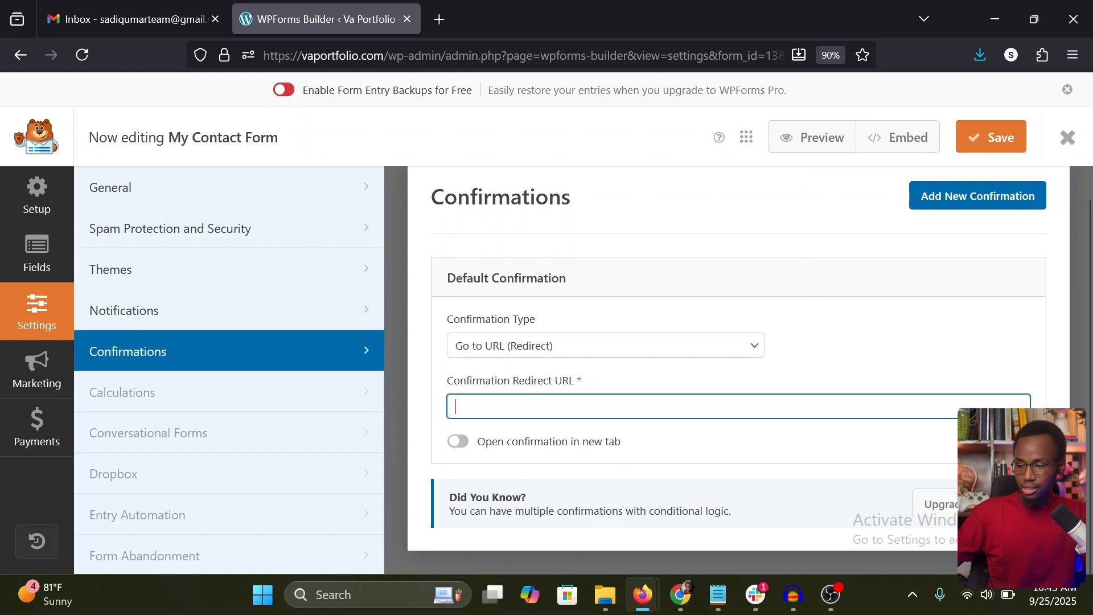
pyautogui.click(512, 347)
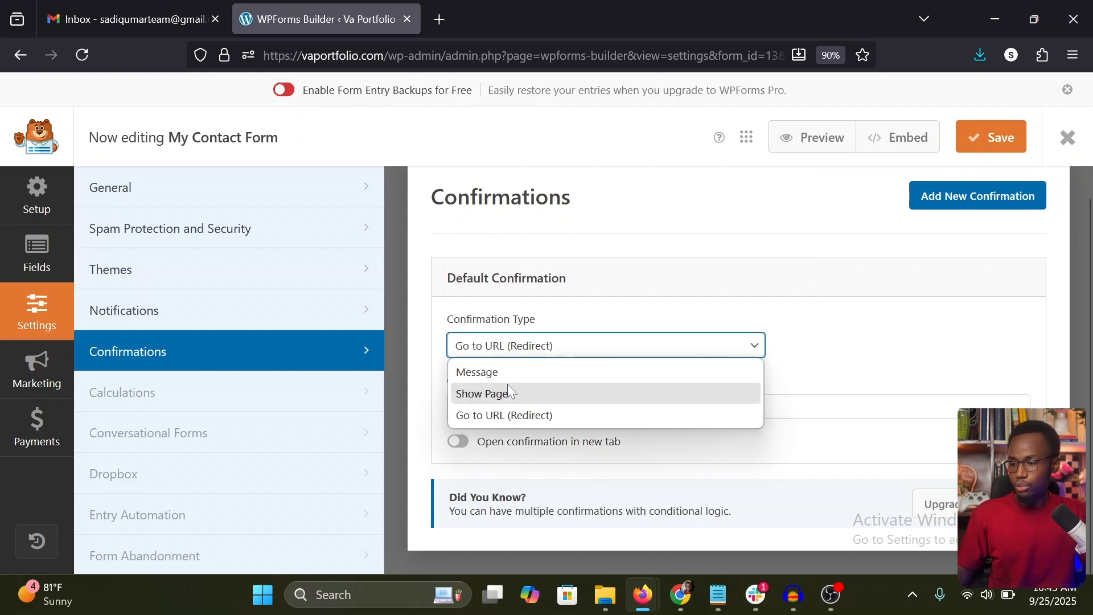
pyautogui.click(505, 389)
pyautogui.click(540, 410)
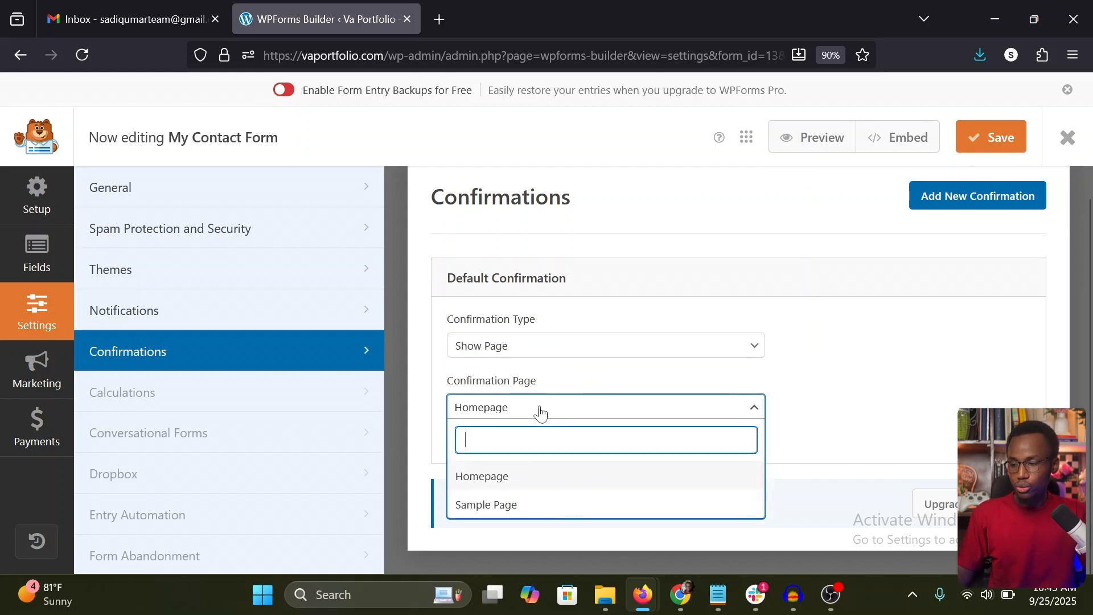
pyautogui.click(540, 414)
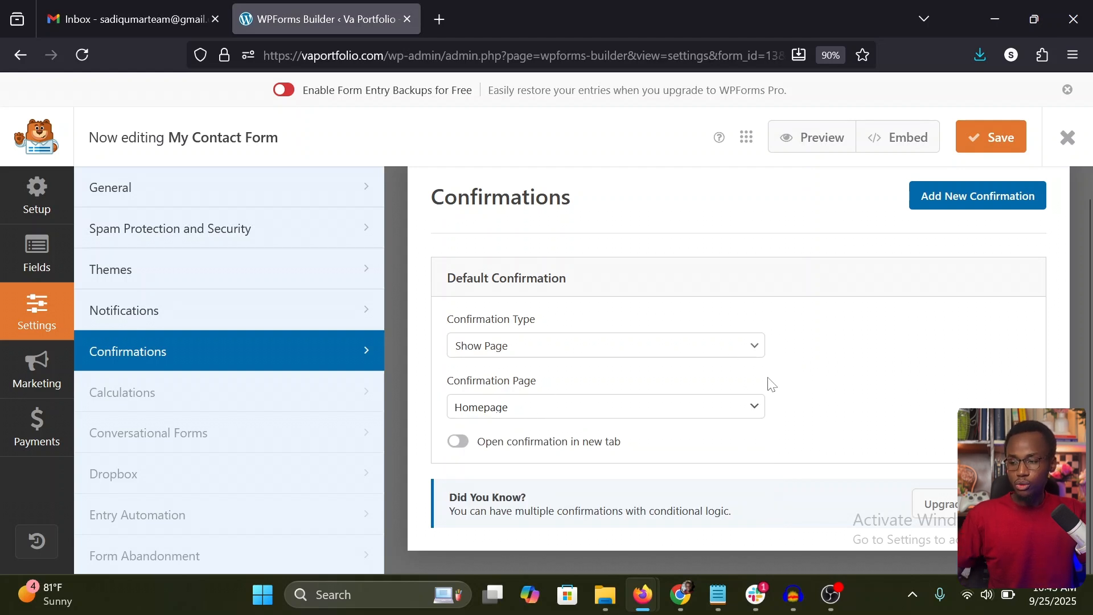
pyautogui.click(739, 348)
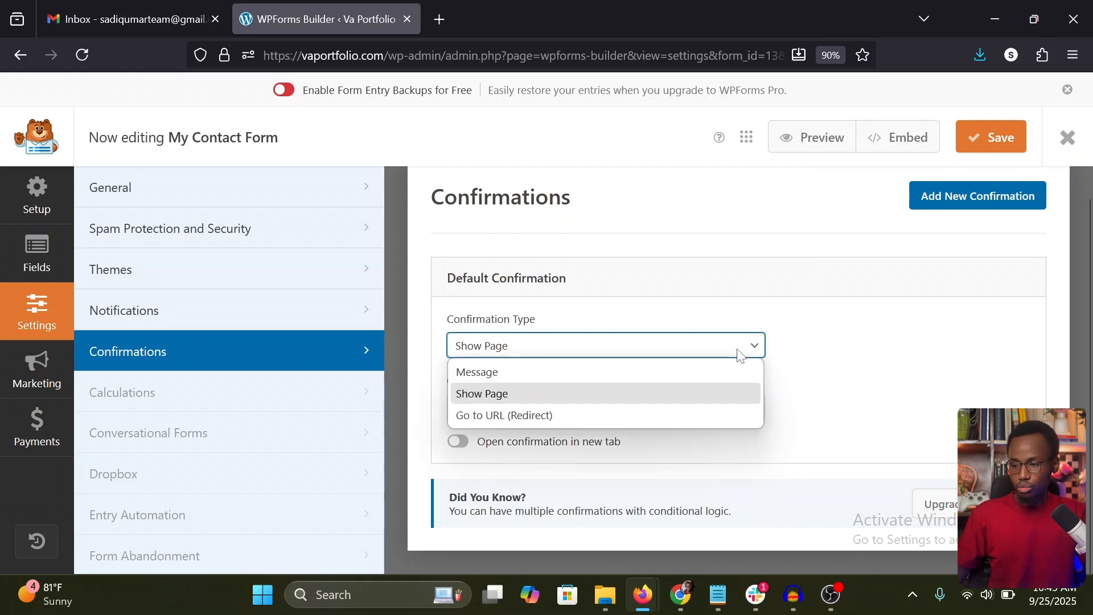
pyautogui.click(581, 375)
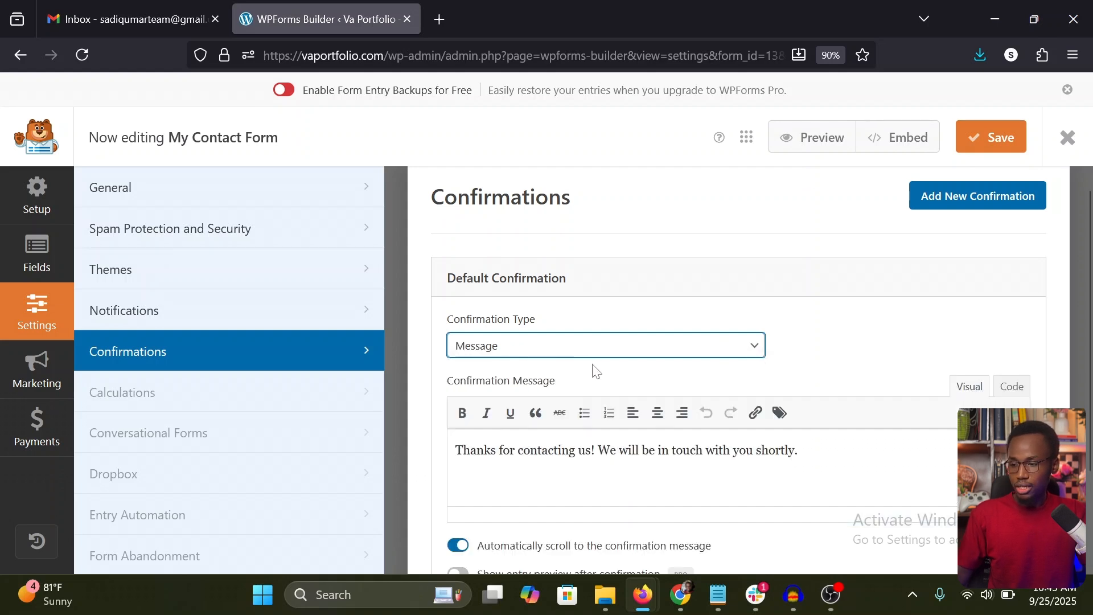
# Step: Check the remaining options of the default message confirmation and save the form
pyautogui.scroll(-2, 592, 370)
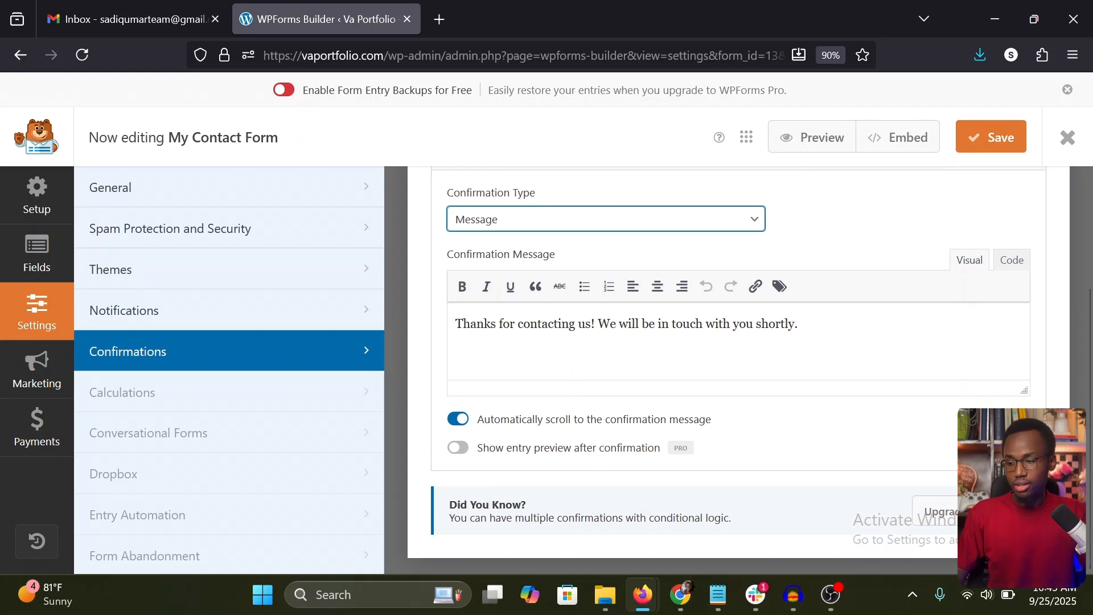
pyautogui.click(860, 241)
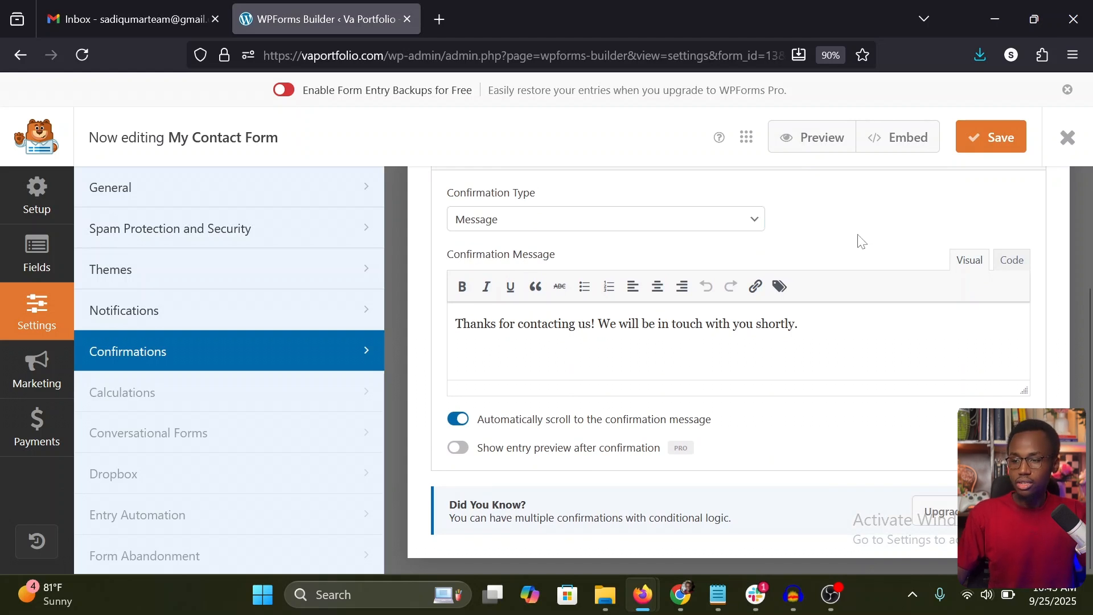
pyautogui.click(1005, 147)
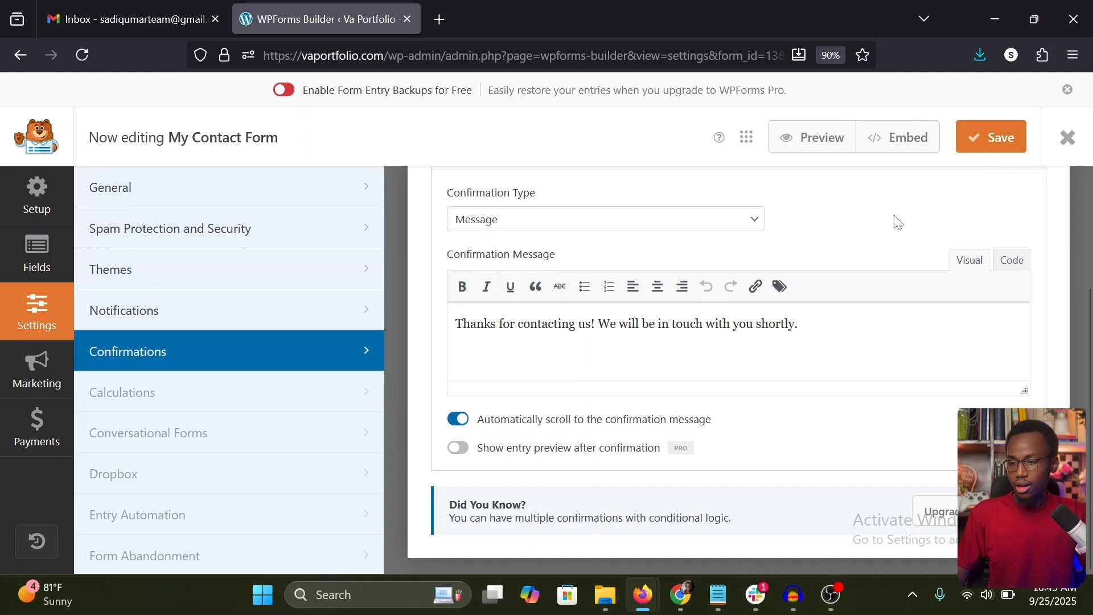
# Step: In the Notifications settings, replace the Site Administrator Email recipient of the default notification with the owner's own e-mail address
pyautogui.click(197, 315)
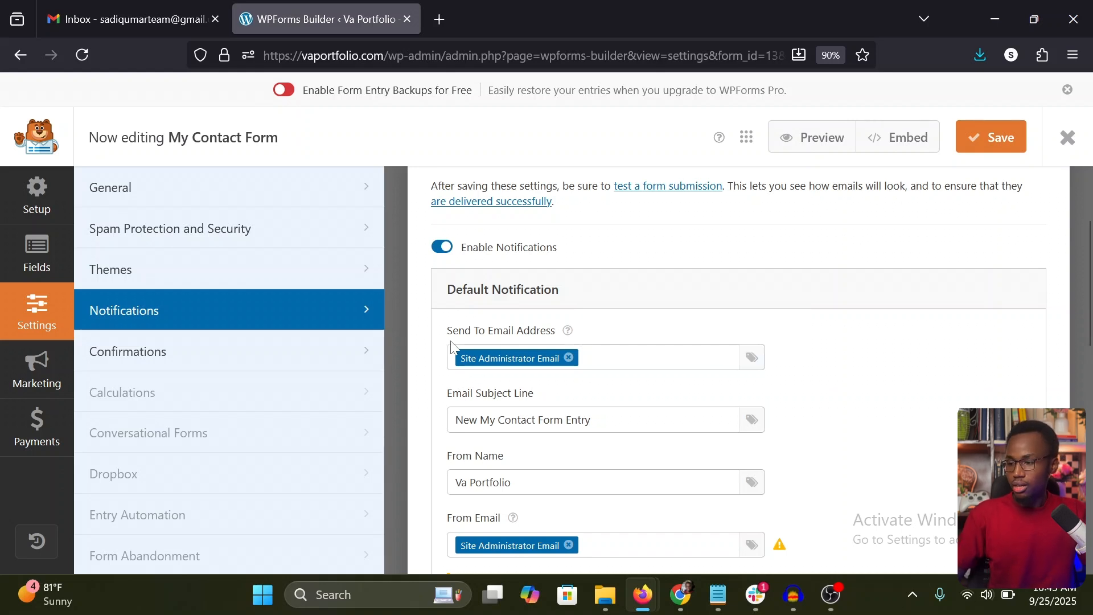
pyautogui.click(567, 359)
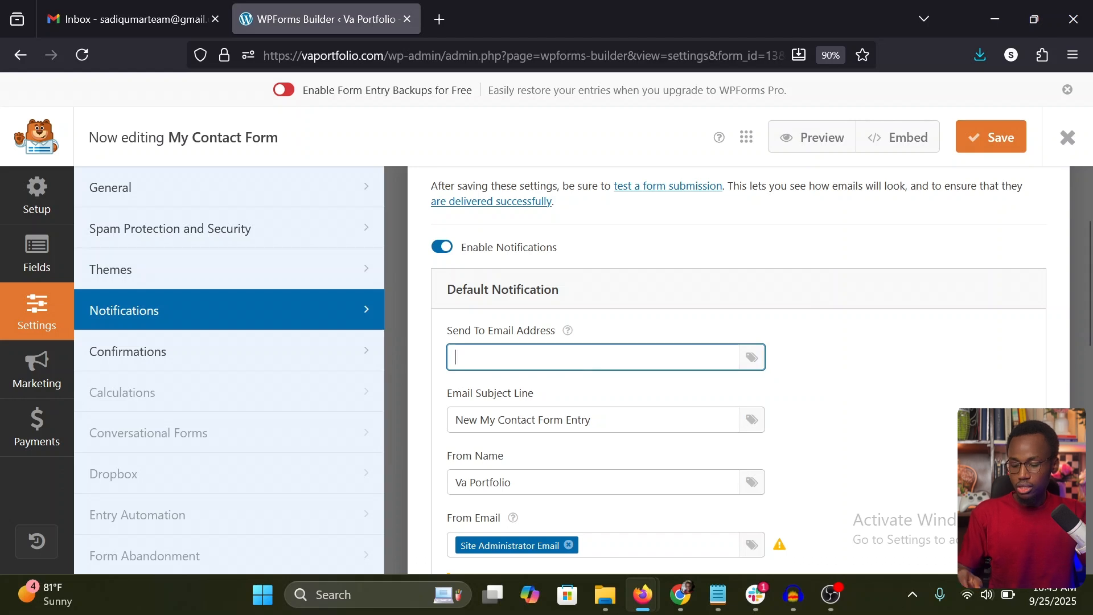
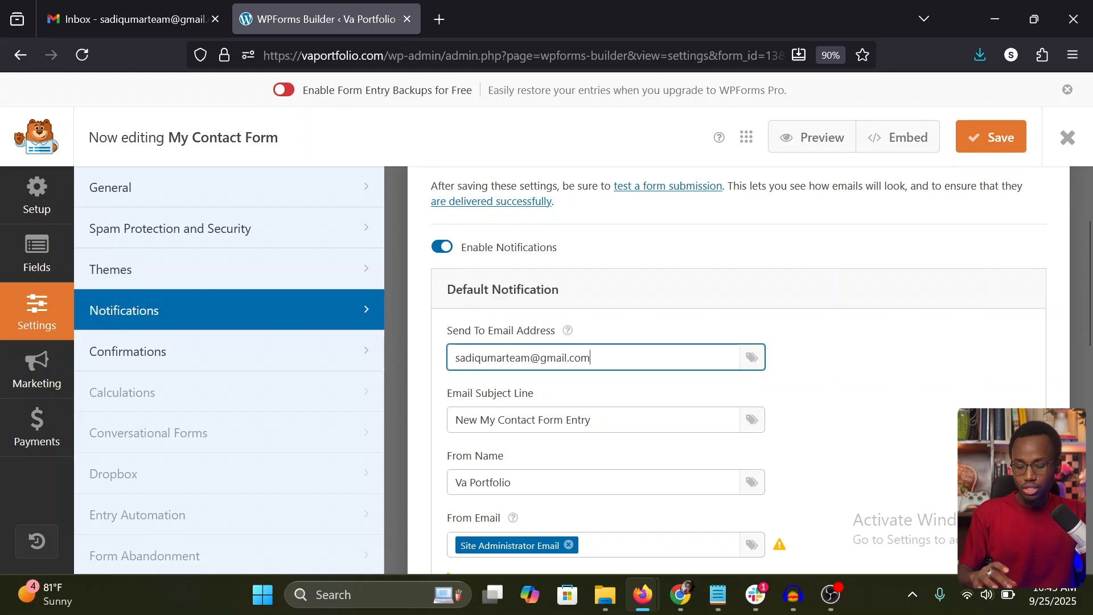
pyautogui.write(',')
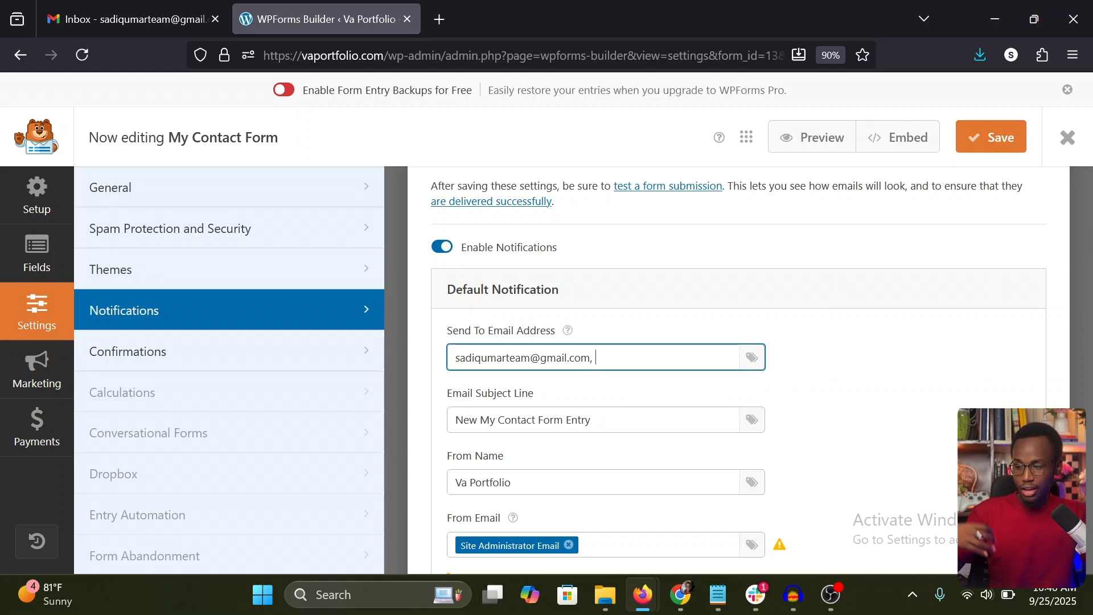
pyautogui.press('BackSpace')
pyautogui.press('BackSpace')
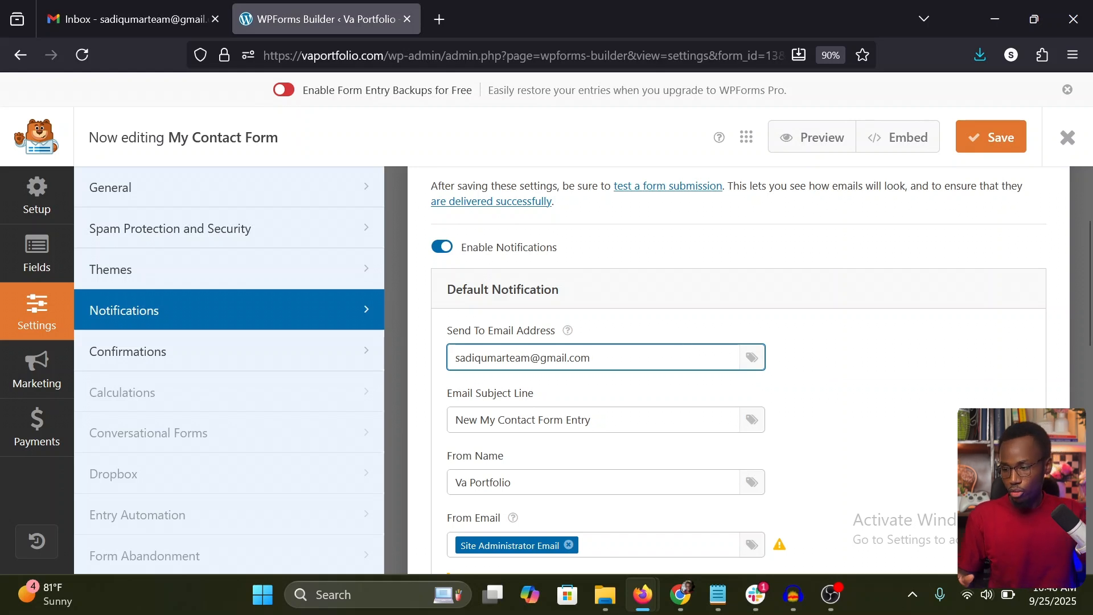
pyautogui.click(619, 382)
pyautogui.scroll(-2, 619, 383)
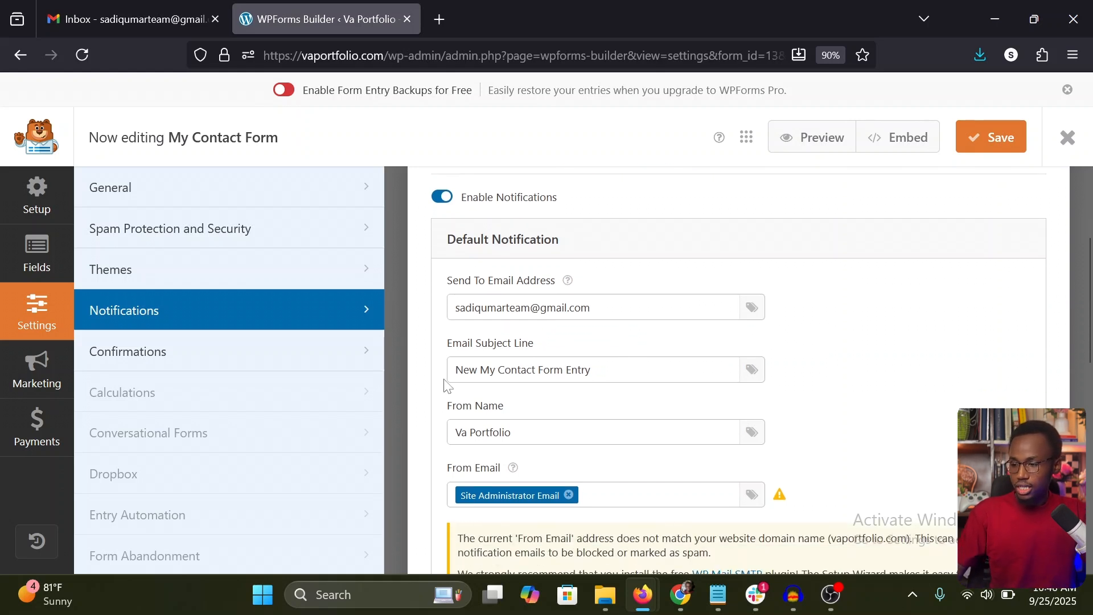
# Step: Review the Email Subject Line and From Name of the default notification
pyautogui.tripleClick(546, 369)
pyautogui.click(661, 354)
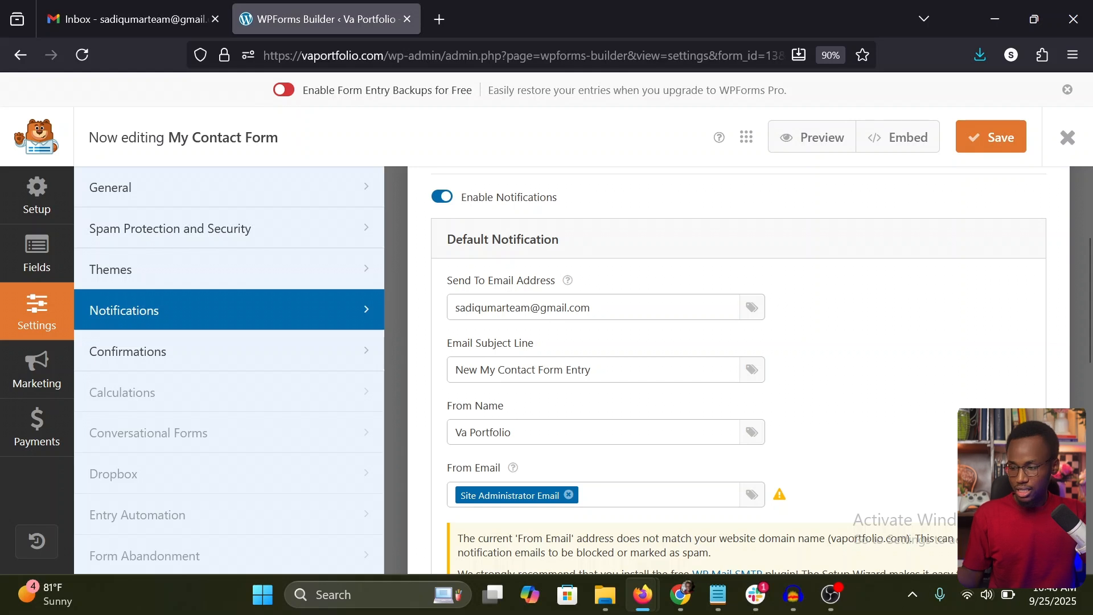
pyautogui.moveTo(519, 434); pyautogui.dragTo(451, 437)
pyautogui.click(547, 402)
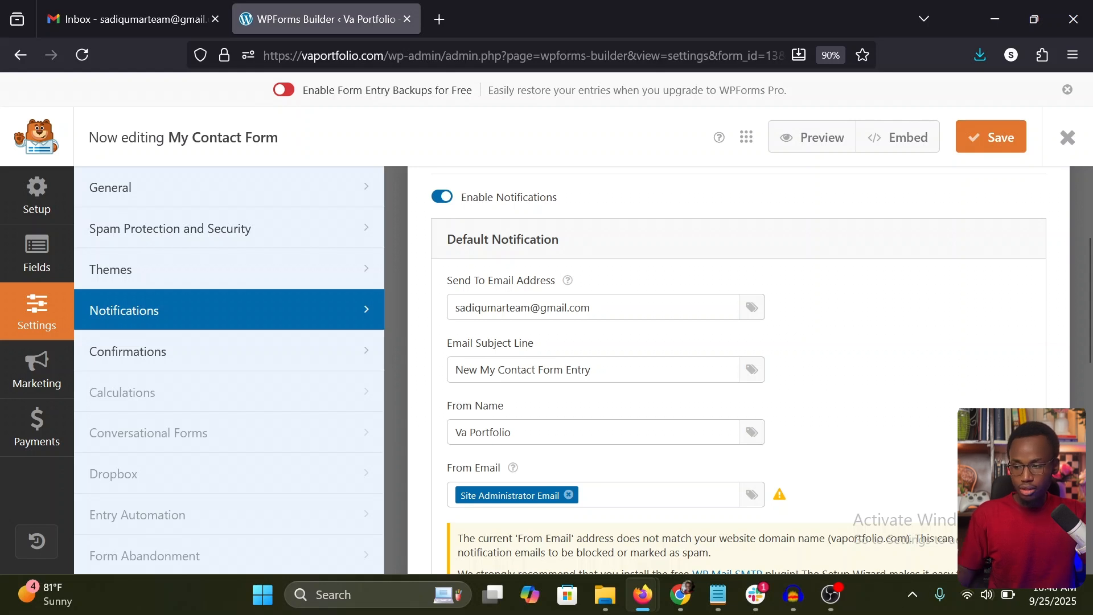
pyautogui.click(467, 433)
pyautogui.click(591, 413)
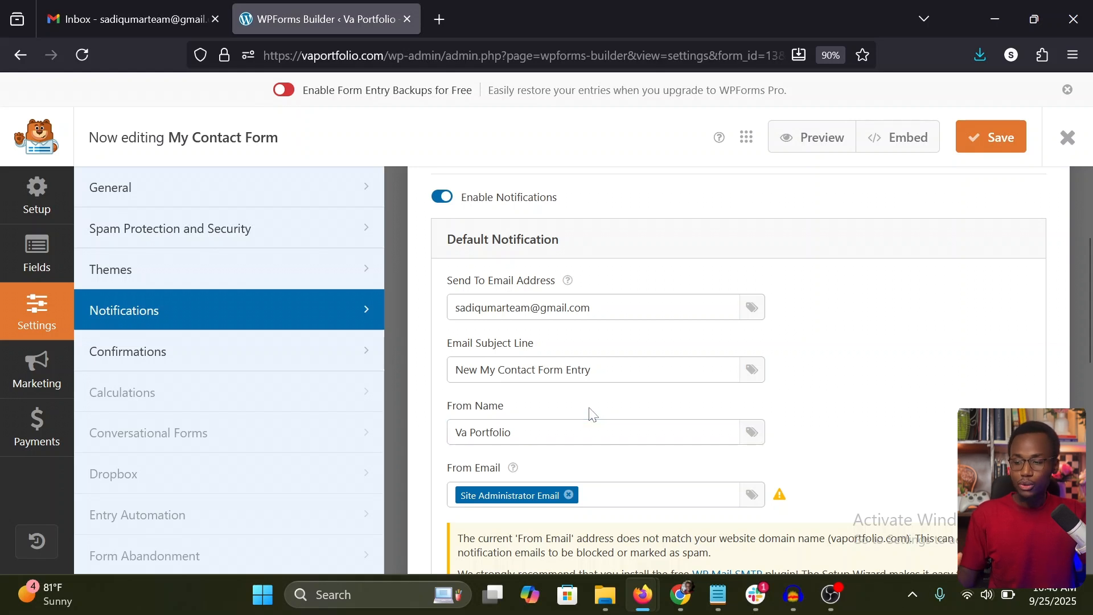
# Step: Replace the Site Administrator Email tag in the From Email field with an admin address on the site's own domain
pyautogui.scroll(-3, 591, 414)
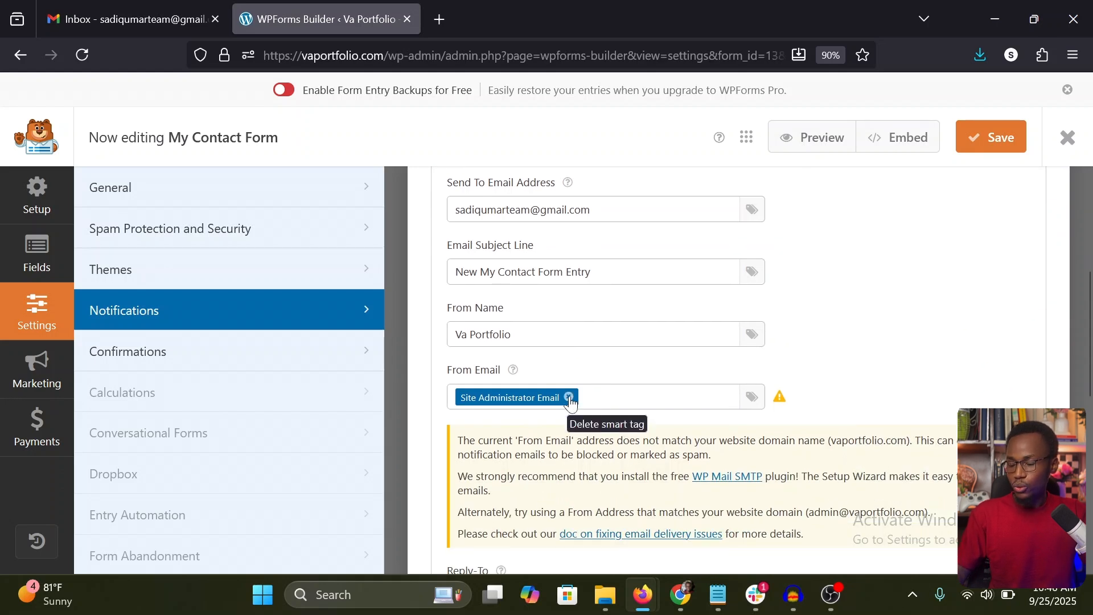
pyautogui.click(568, 397)
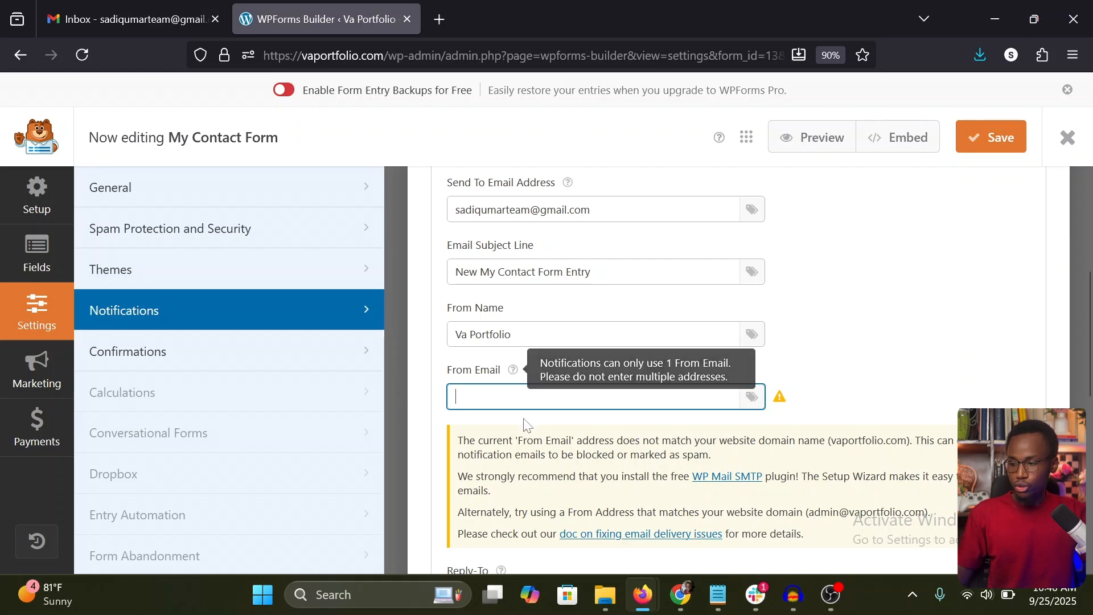
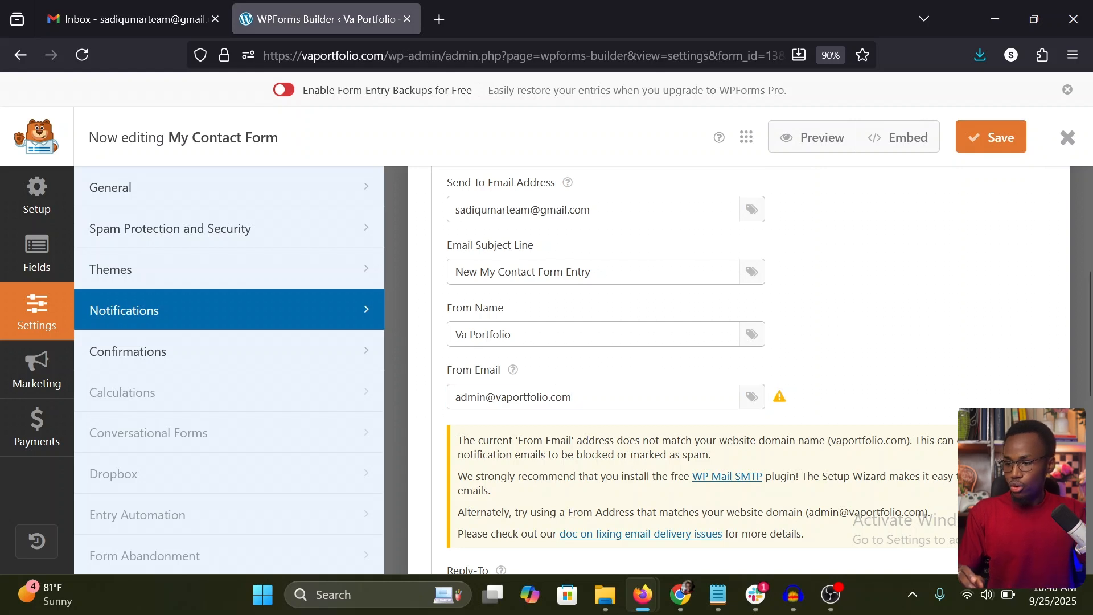
# Step: Change the part before the @ in the From Email address to no-reply, keeping the site's domain
pyautogui.doubleClick(470, 396)
pyautogui.write('no-repl')
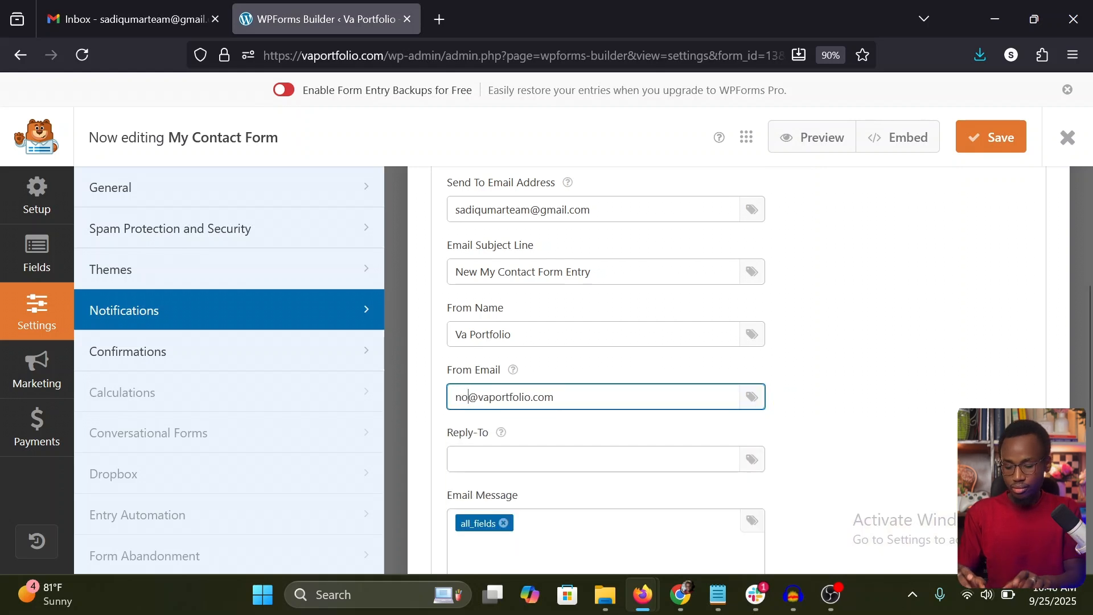
pyautogui.write('y')
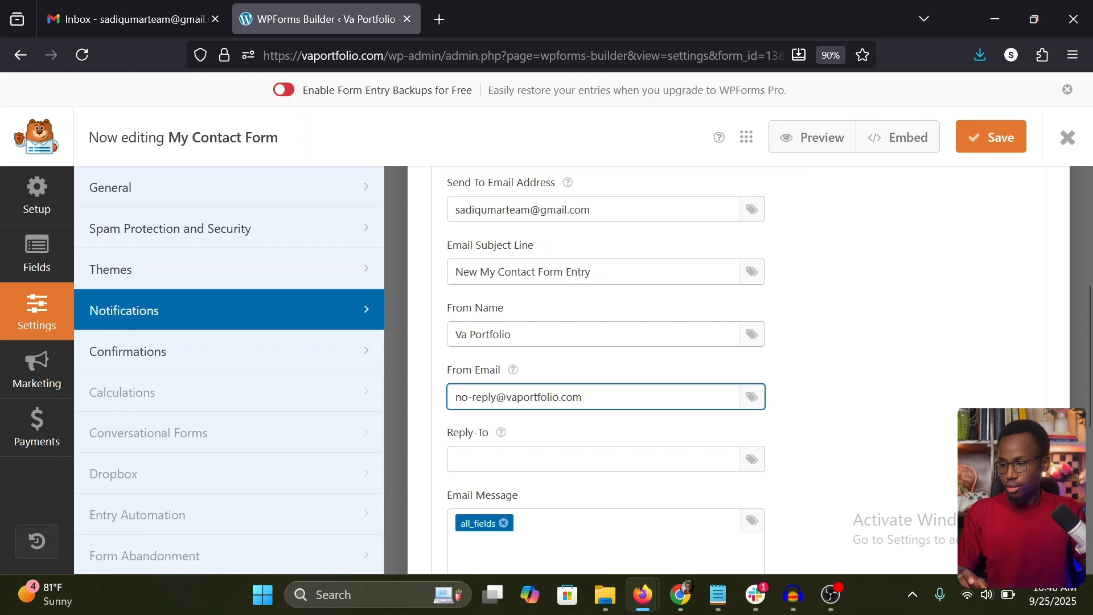
pyautogui.click(627, 378)
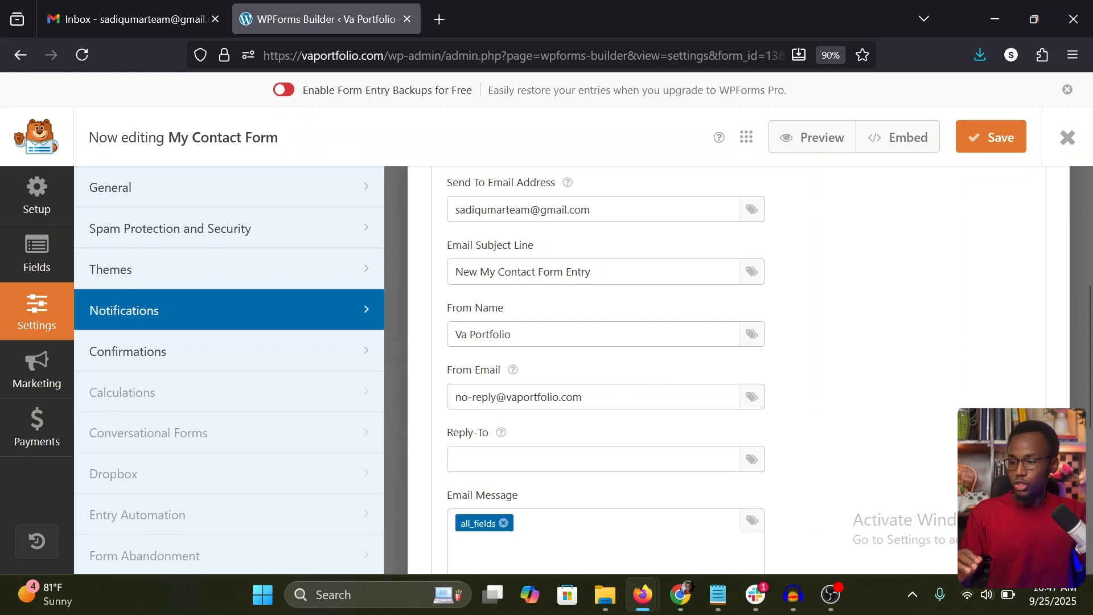
pyautogui.moveTo(496, 397); pyautogui.dragTo(590, 397)
pyautogui.click(603, 397)
pyautogui.click(602, 376)
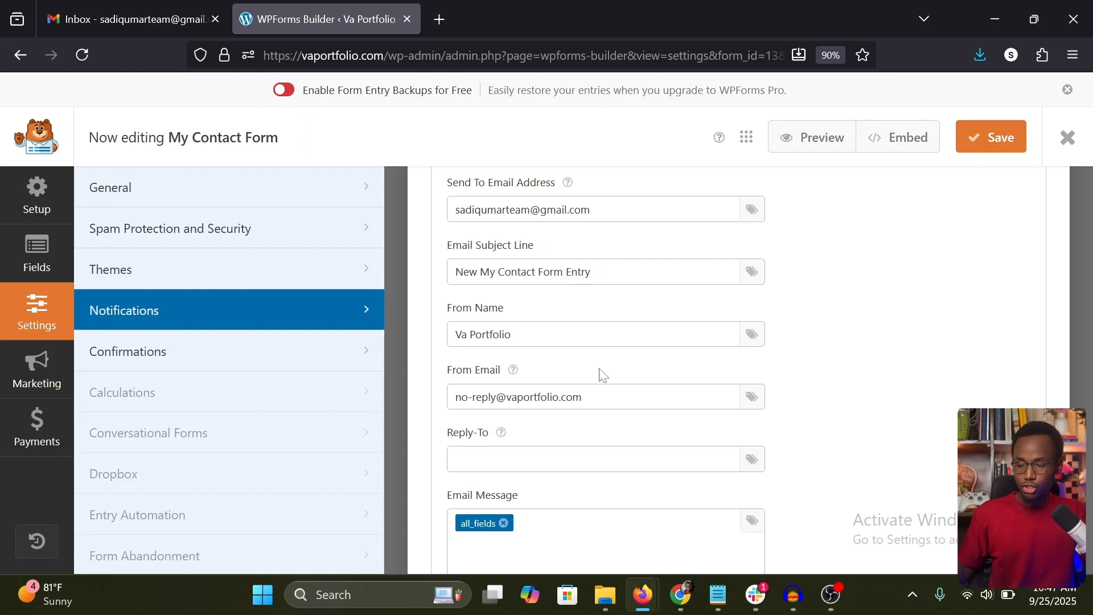
# Step: Check the notification's Reply-To, Email Message and advanced Email Template options, and save the form
pyautogui.scroll(-2, 600, 370)
pyautogui.click(595, 345)
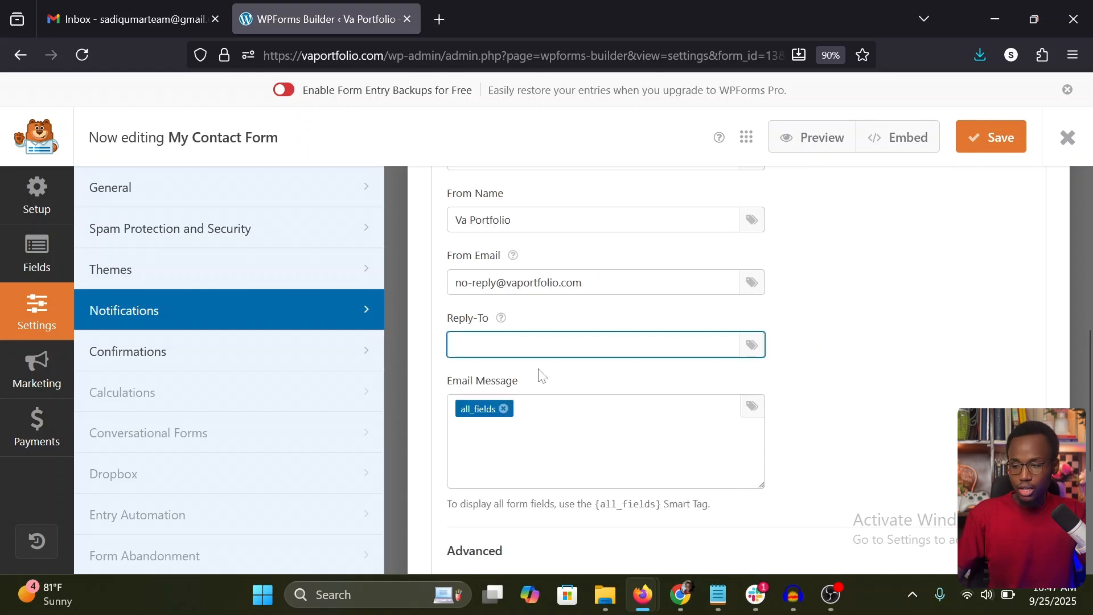
pyautogui.click(844, 370)
pyautogui.scroll(-1, 837, 370)
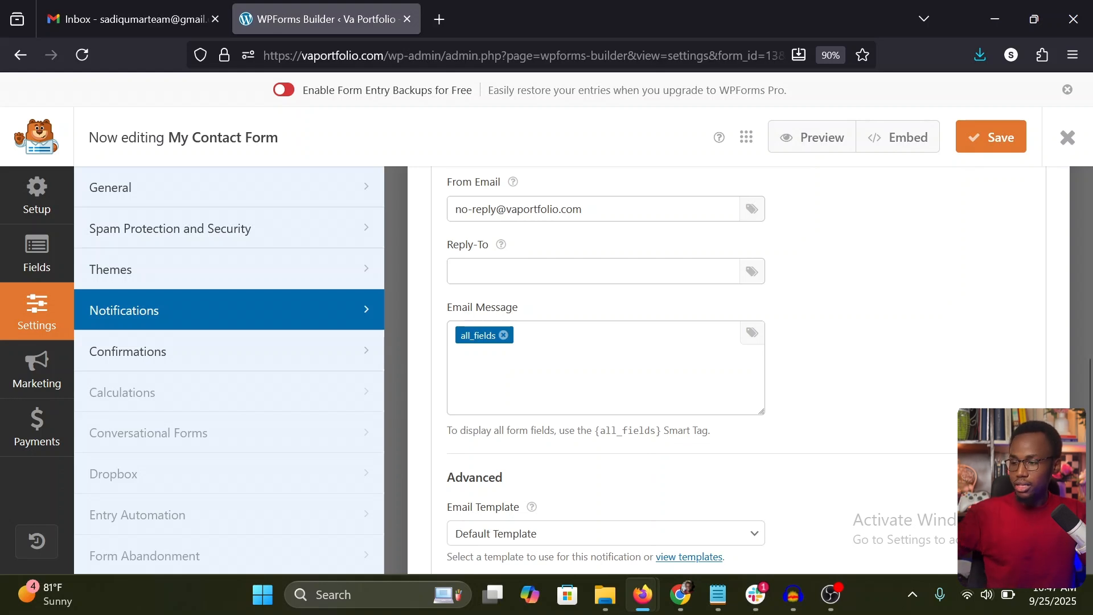
pyautogui.scroll(-3, 629, 371)
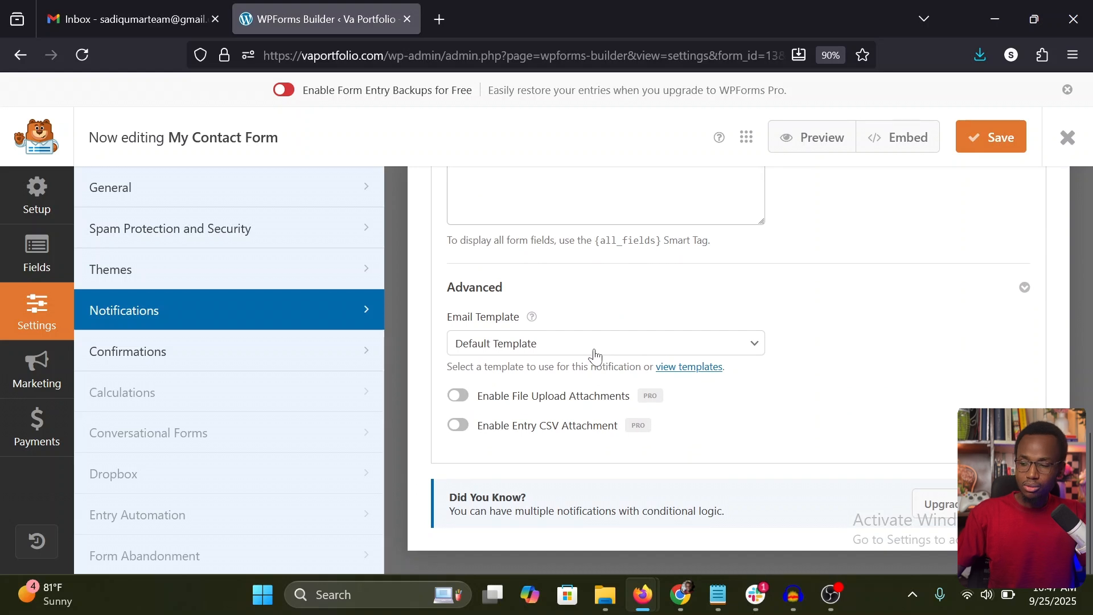
pyautogui.scroll(3, 722, 302)
pyautogui.click(991, 138)
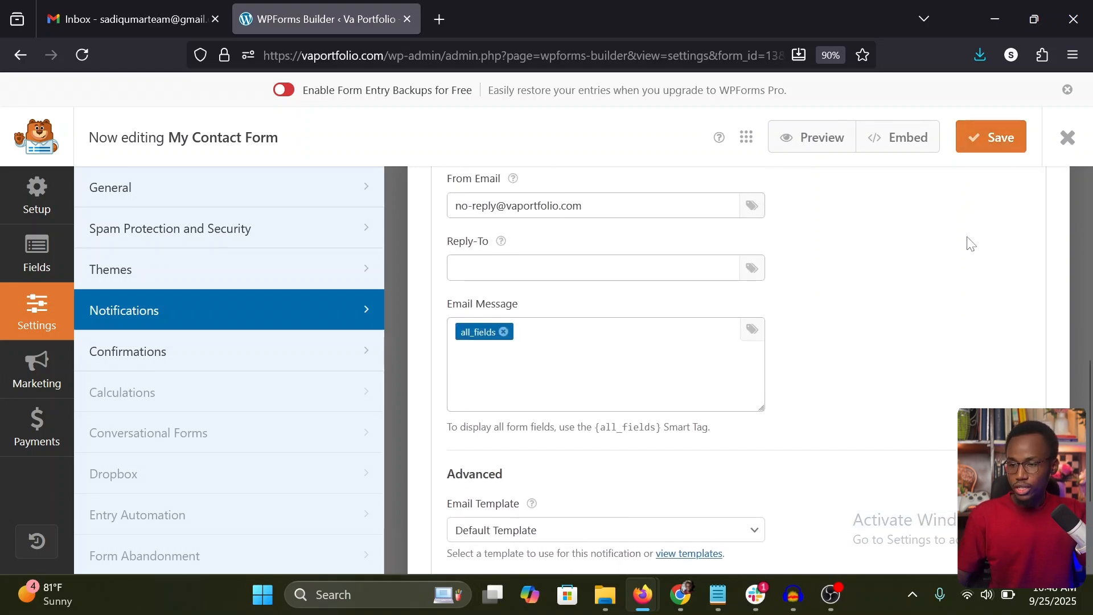
pyautogui.scroll(3, 838, 315)
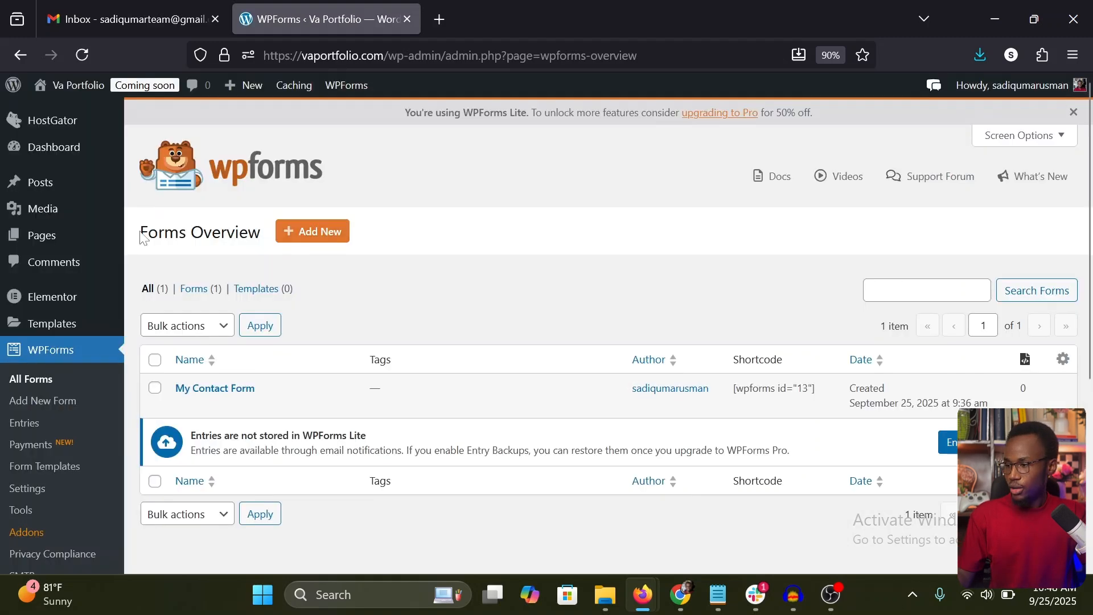
# Step: From the site's page list, open the Homepage for editing with Elementor in a new browser tab
pyautogui.click(54, 244)
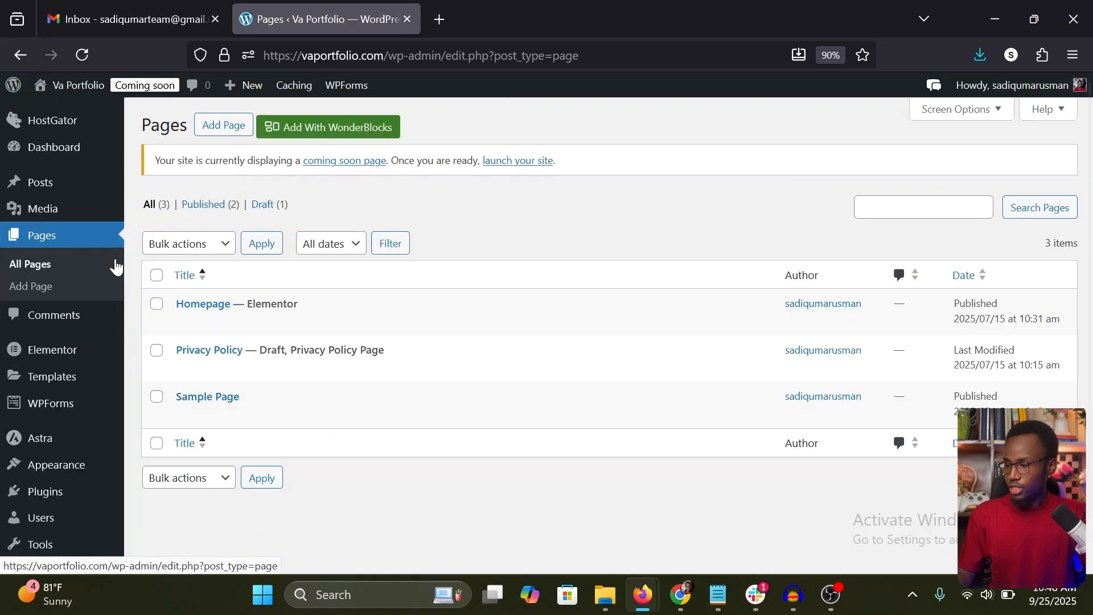
pyautogui.moveTo(228, 308)
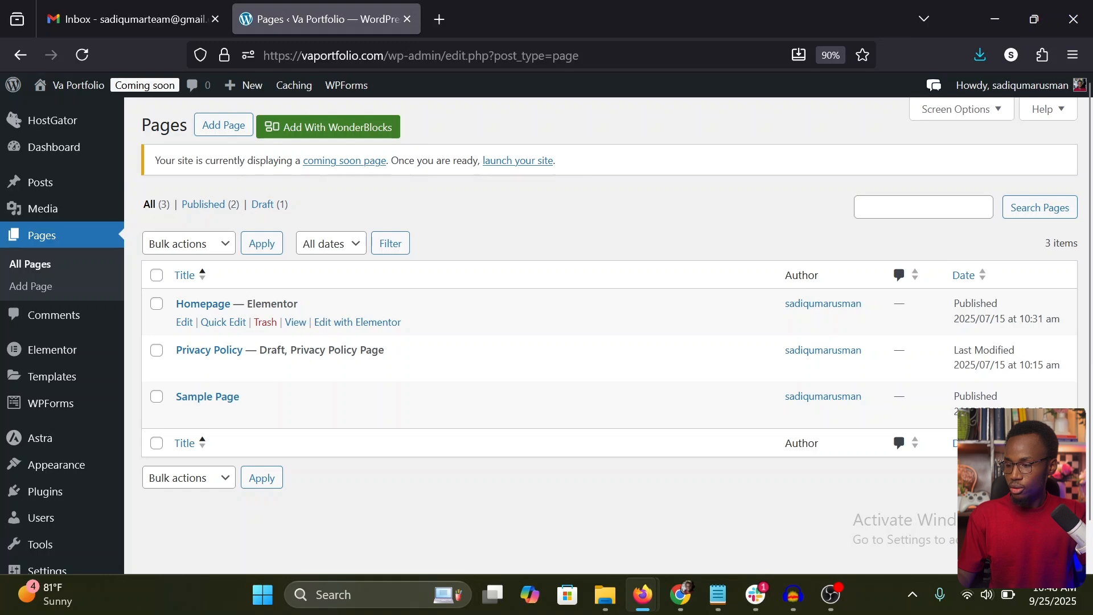
pyautogui.rightClick(353, 321)
pyautogui.click(470, 18)
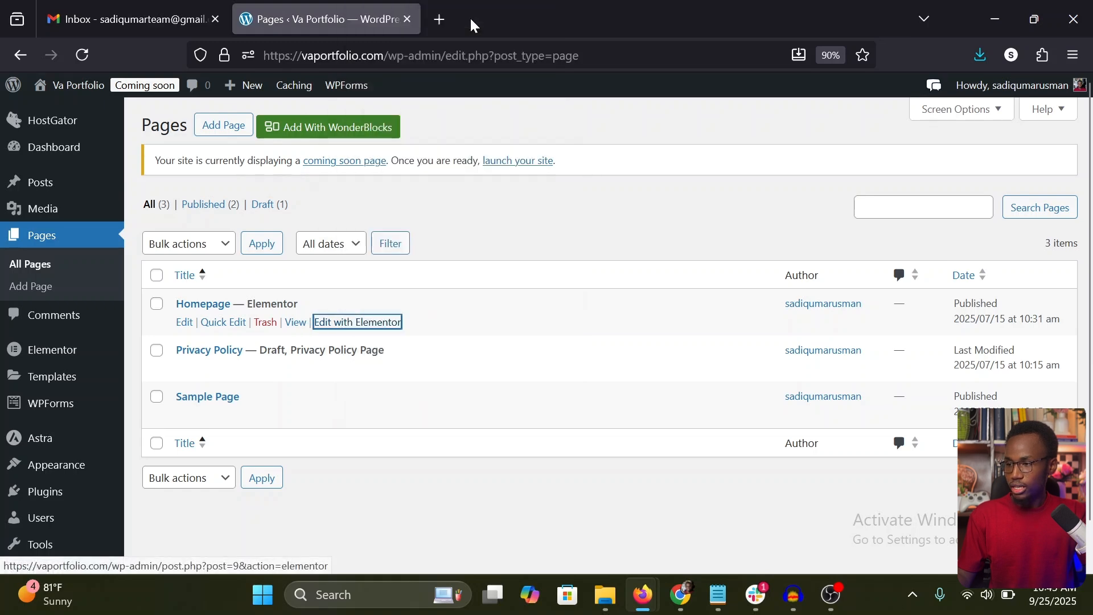
pyautogui.click(547, 14)
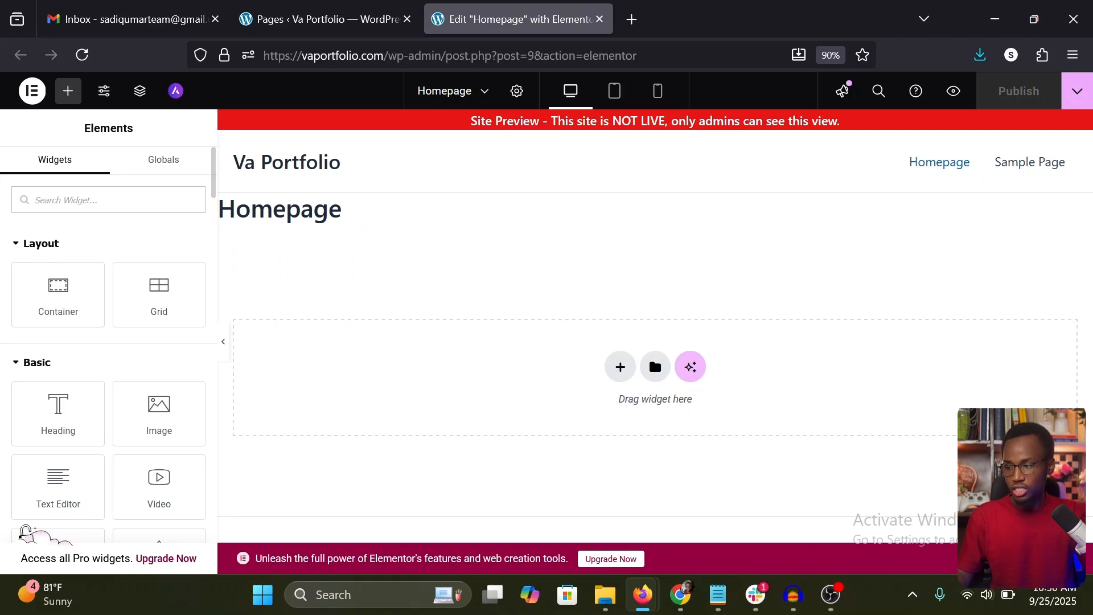
# Step: Add a container to the Homepage, find the WPForms widget by searching for "form", and place it inside the container
pyautogui.moveTo(58, 287); pyautogui.dragTo(626, 364)
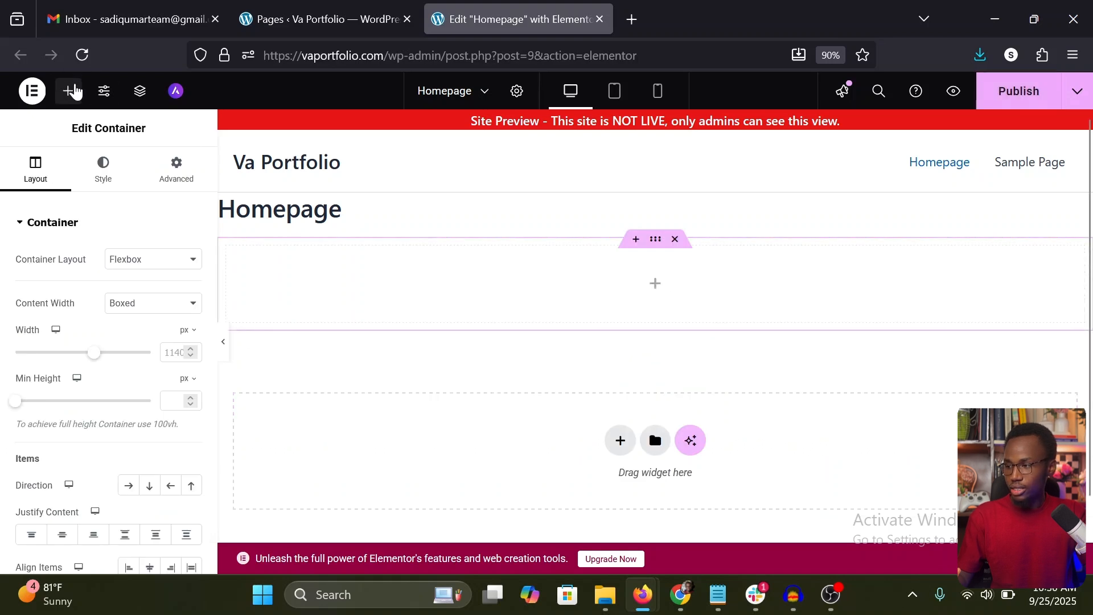
pyautogui.click(69, 92)
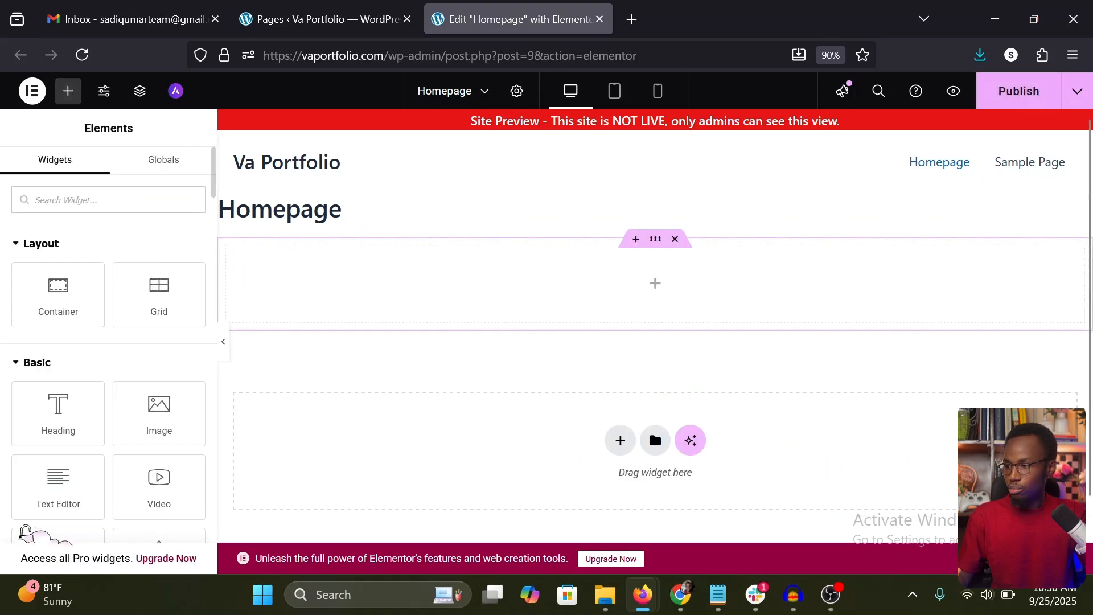
pyautogui.write('form')
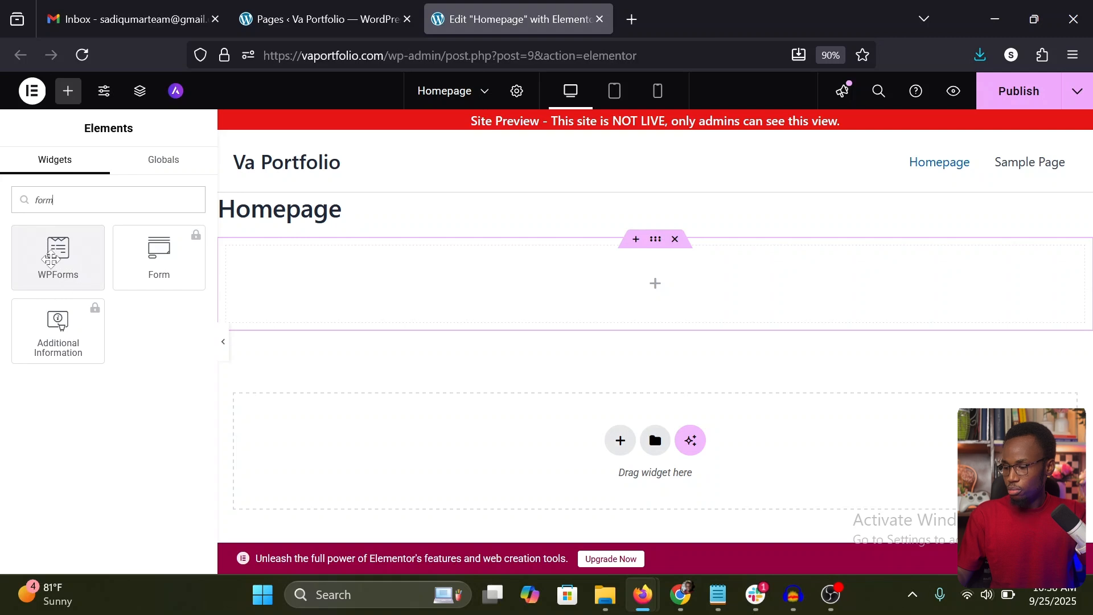
pyautogui.moveTo(71, 282); pyautogui.dragTo(487, 288)
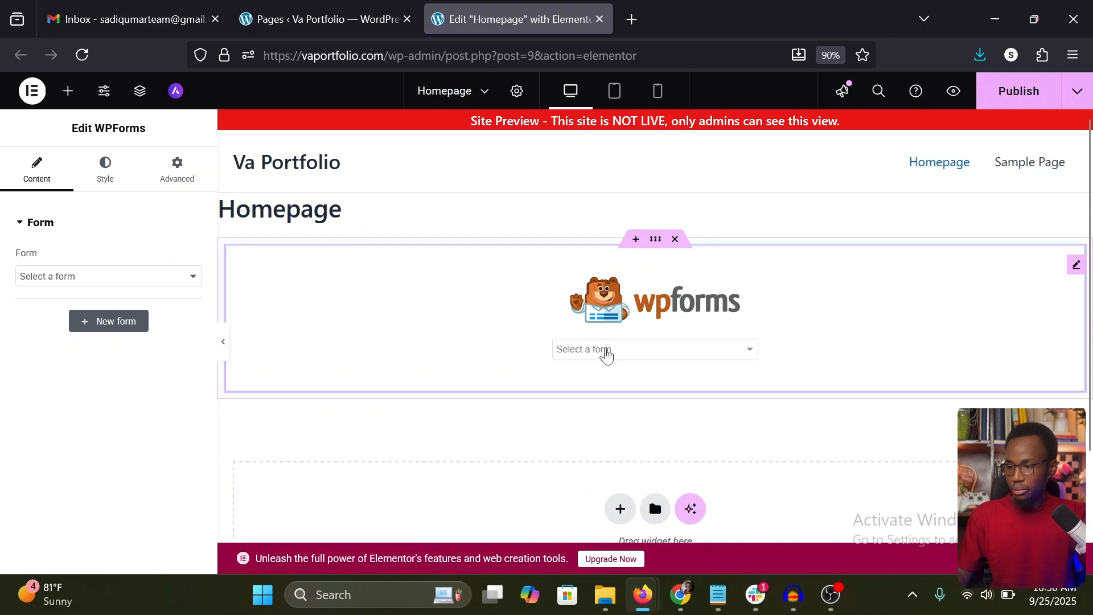
# Step: Select My Contact Form in the WPForms widget, check the rendered fields and publish the page
pyautogui.click(607, 350)
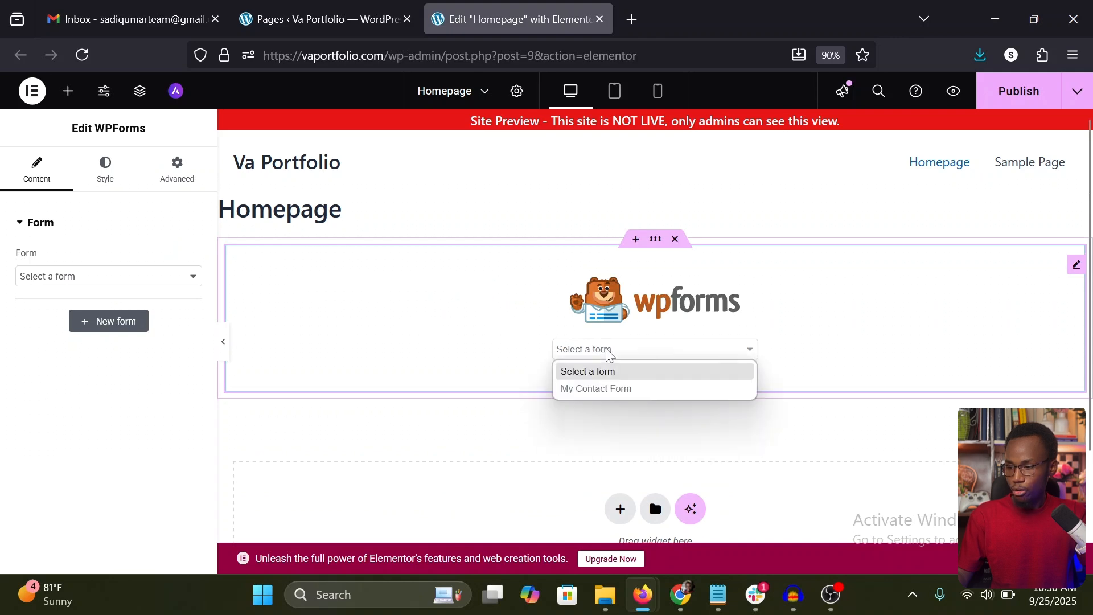
pyautogui.click(612, 389)
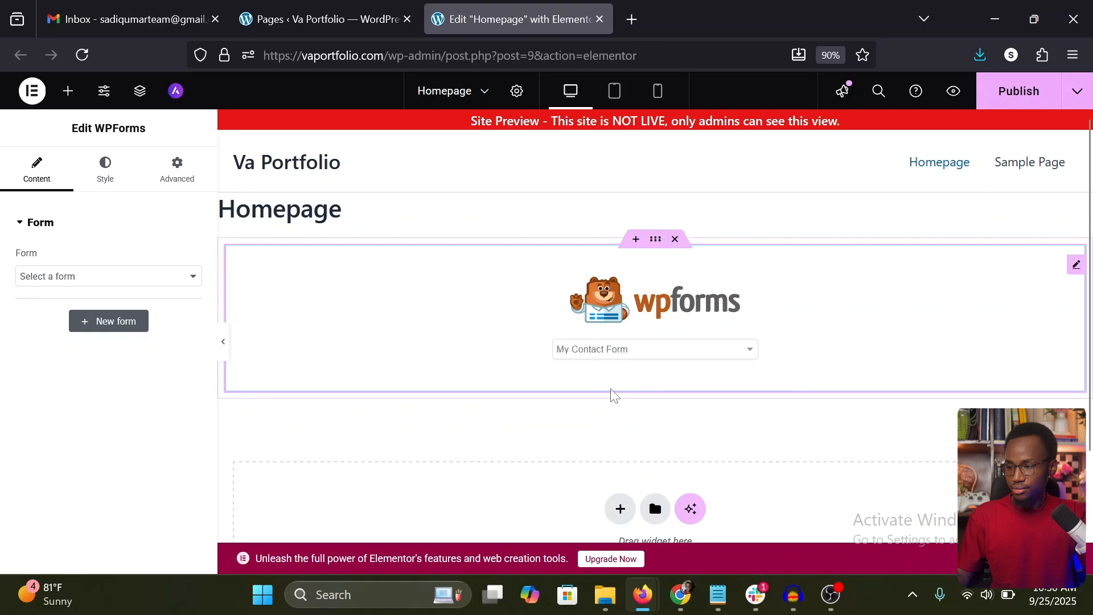
pyautogui.scroll(-3, 614, 394)
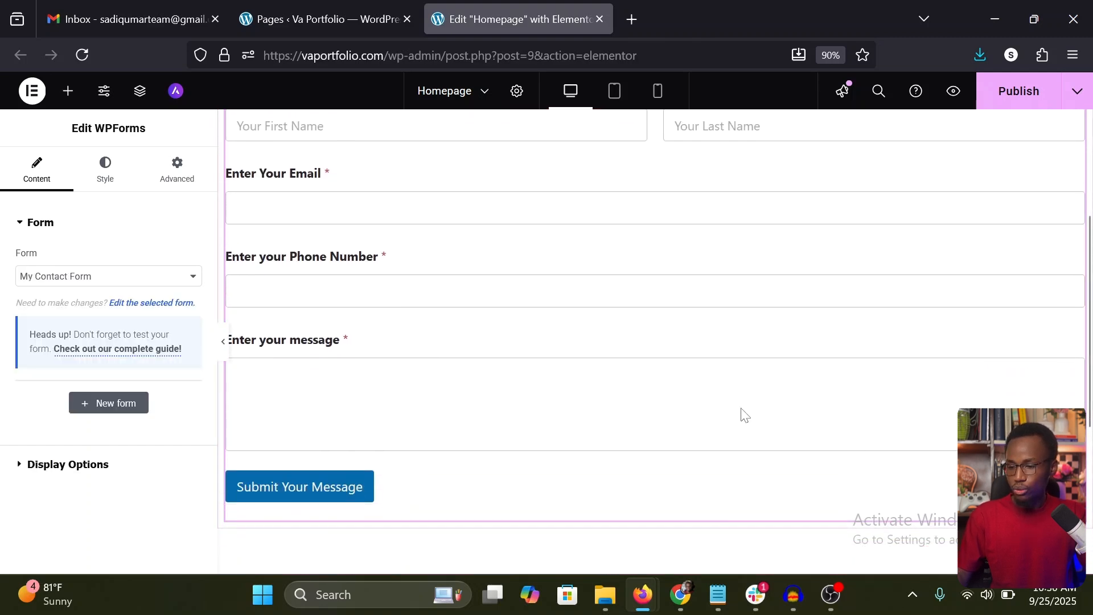
pyautogui.scroll(2, 742, 415)
pyautogui.scroll(2, 743, 415)
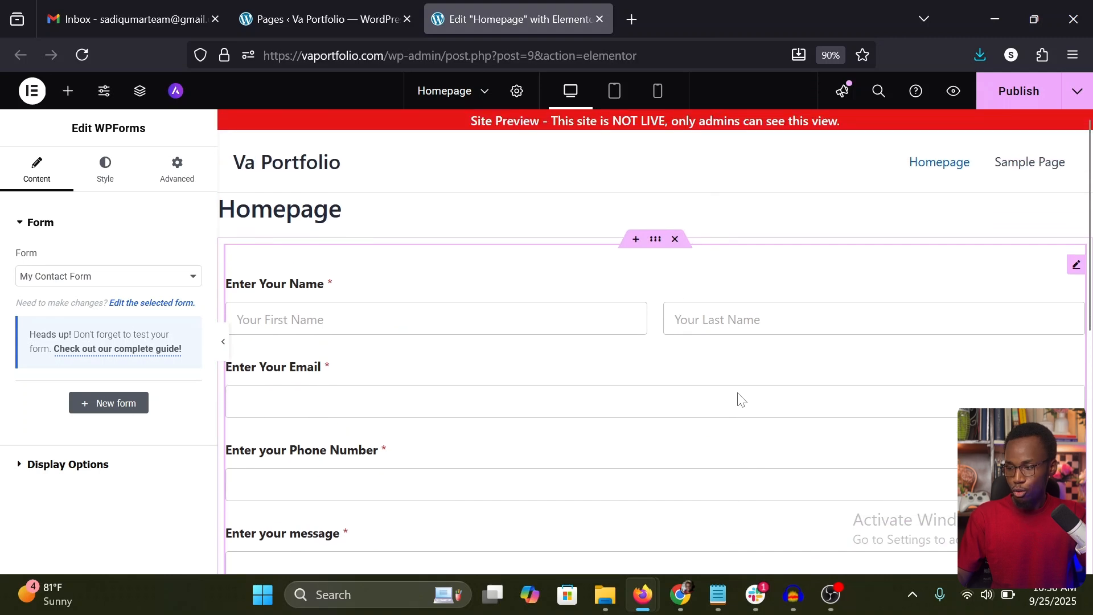
pyautogui.click(1017, 95)
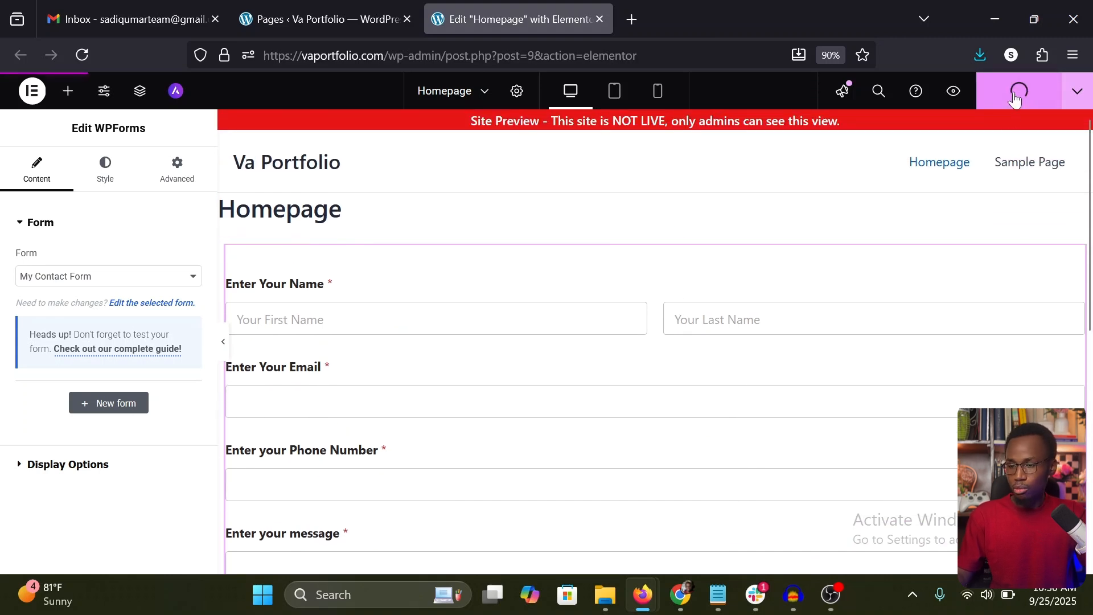
# Step: In the Homepage's page settings, hide the title and set the page layout to Elementor Canvas
pyautogui.click(517, 92)
pyautogui.scroll(-3, 110, 262)
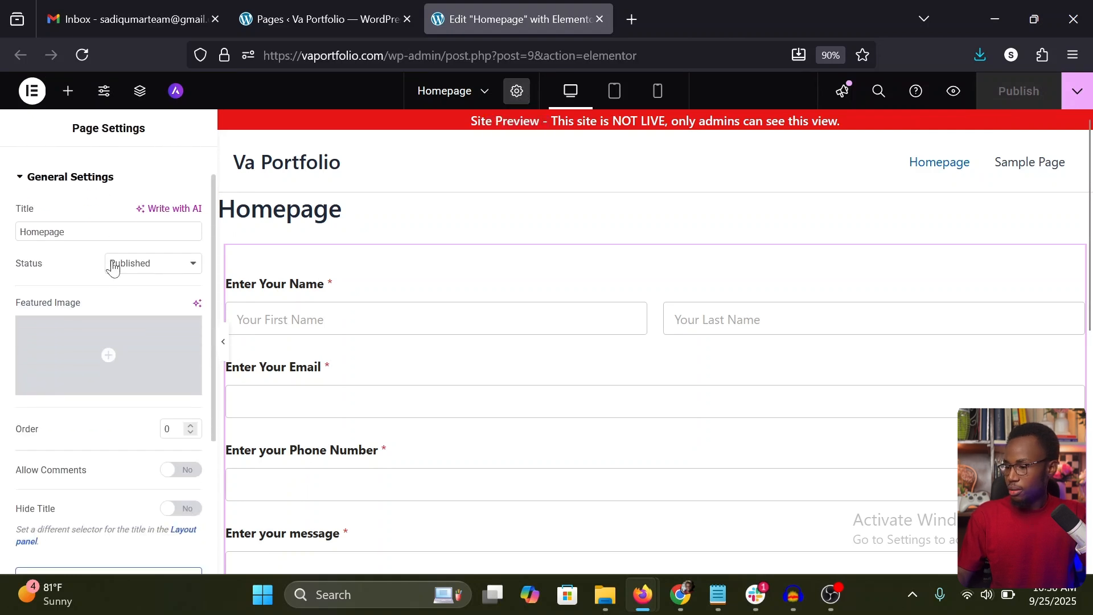
pyautogui.click(188, 389)
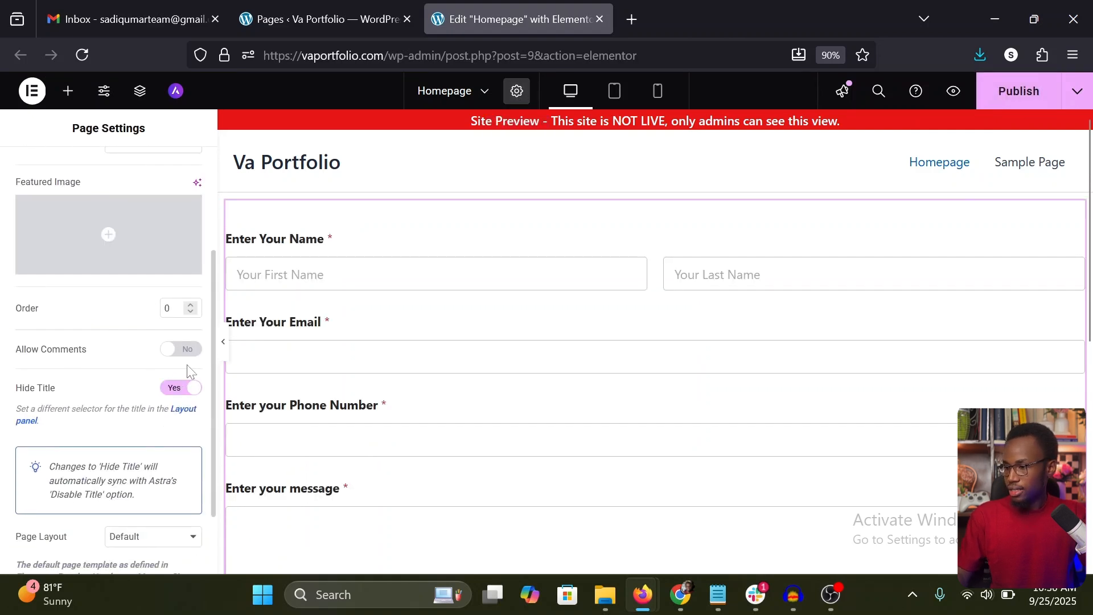
pyautogui.scroll(-1, 187, 375)
pyautogui.click(156, 508)
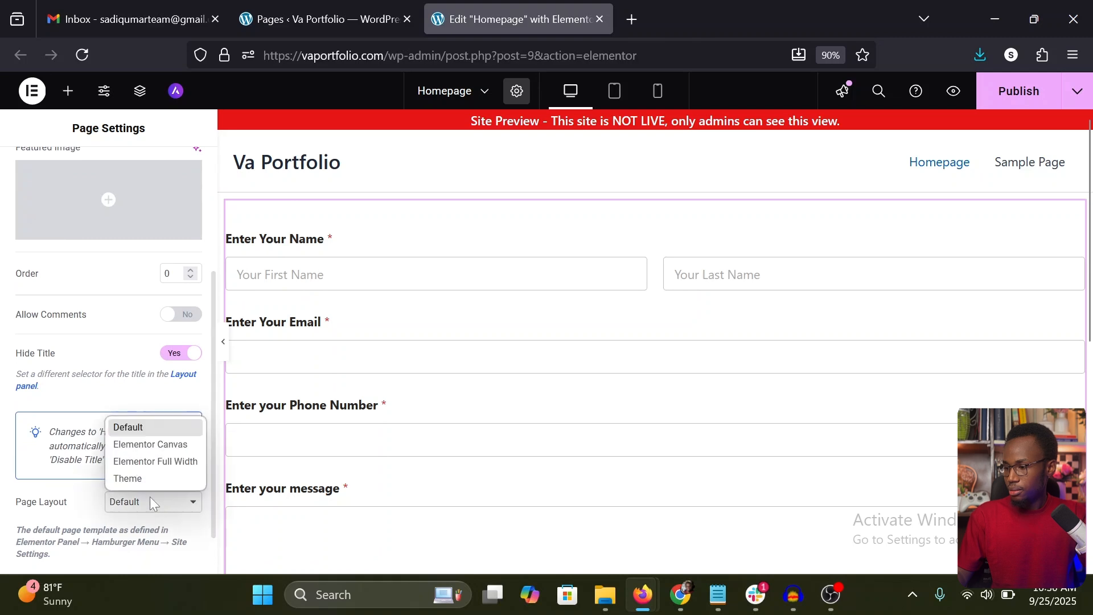
pyautogui.click(151, 444)
pyautogui.click(68, 91)
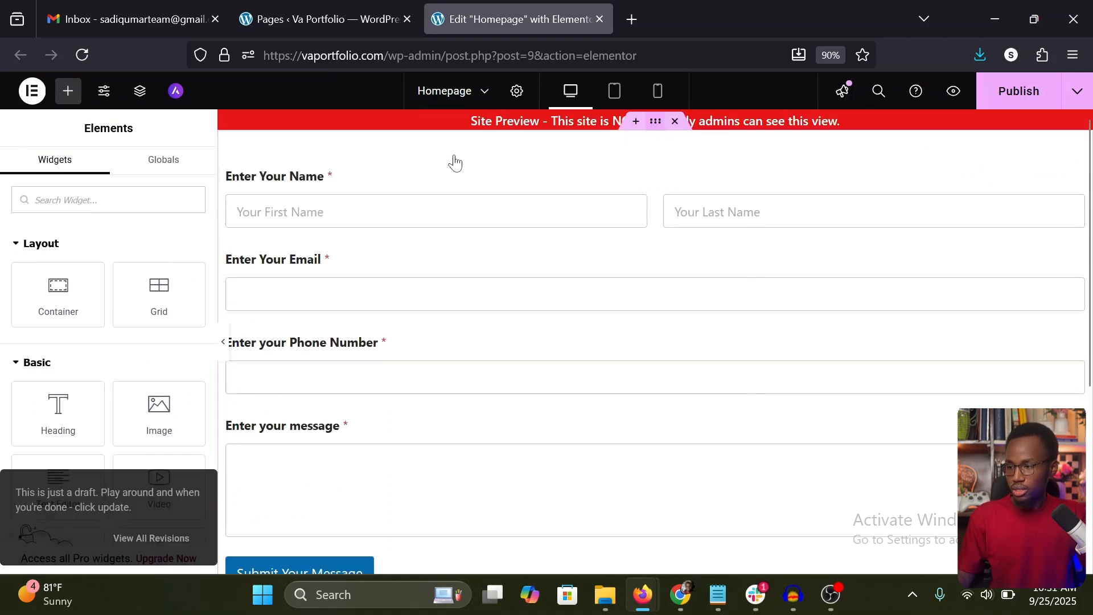
# Step: Set the form container's padding to 100 px on all sides and unlink its margin values
pyautogui.click(454, 161)
pyautogui.click(176, 169)
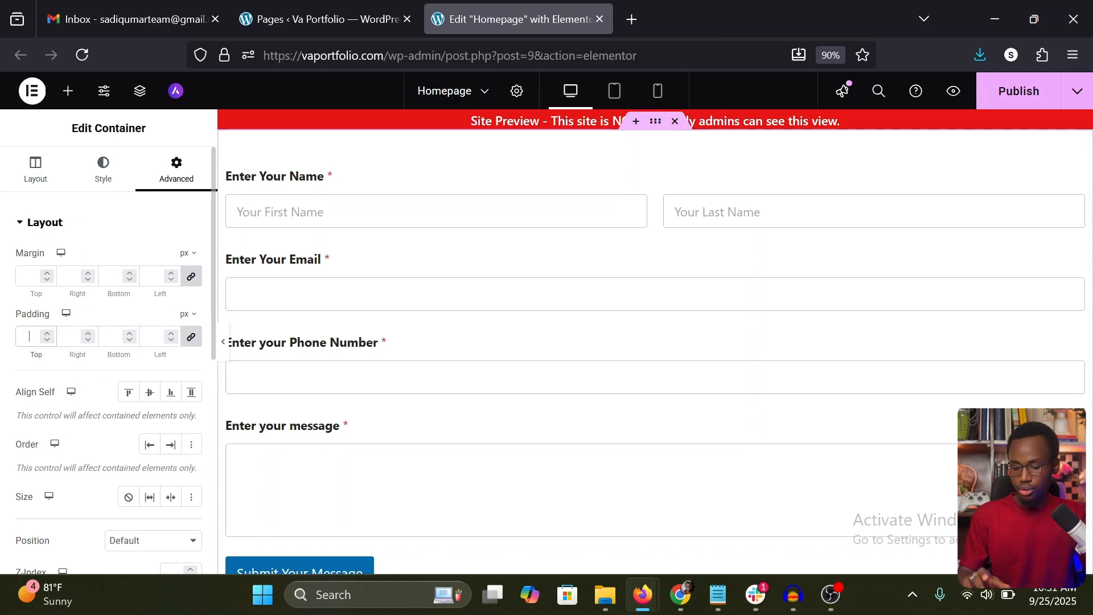
pyautogui.write('100')
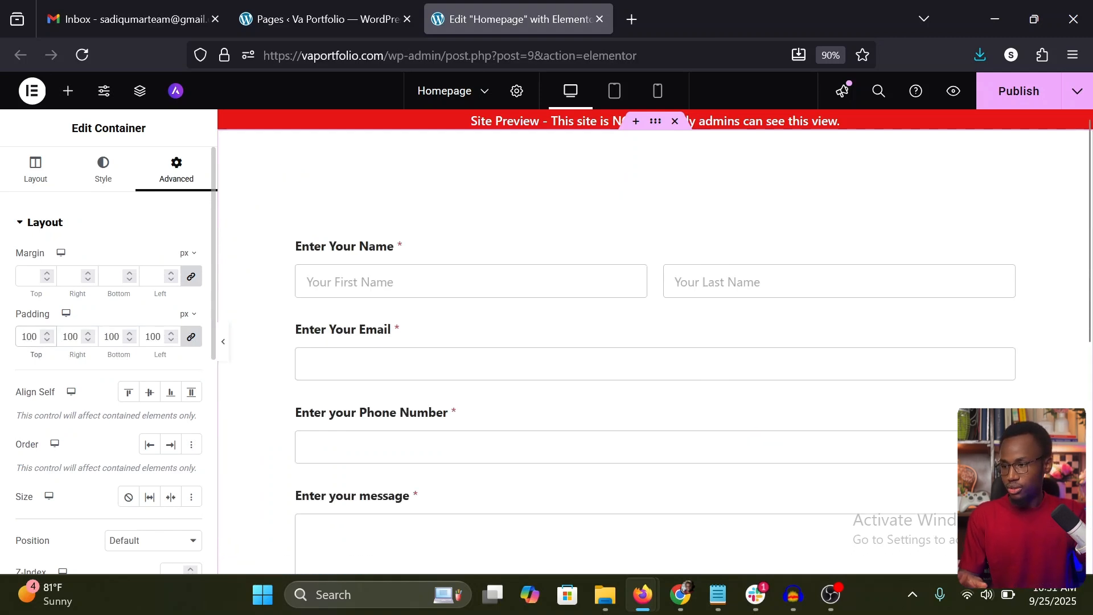
pyautogui.click(191, 276)
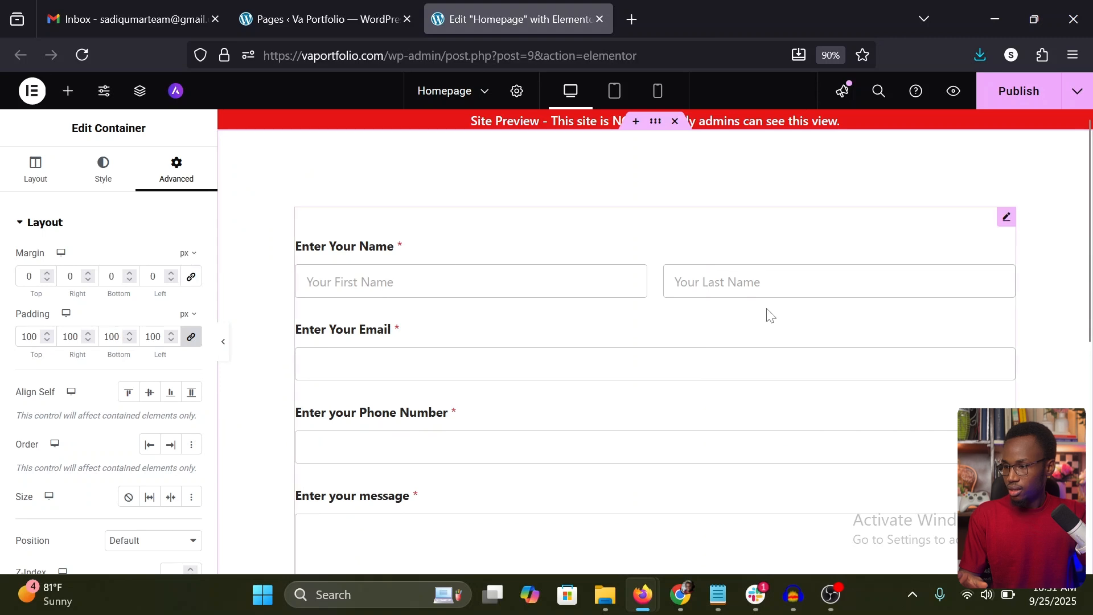
# Step: Unlink the WPForms widget's margins and set its left and right margins to 120 px each
pyautogui.click(1005, 217)
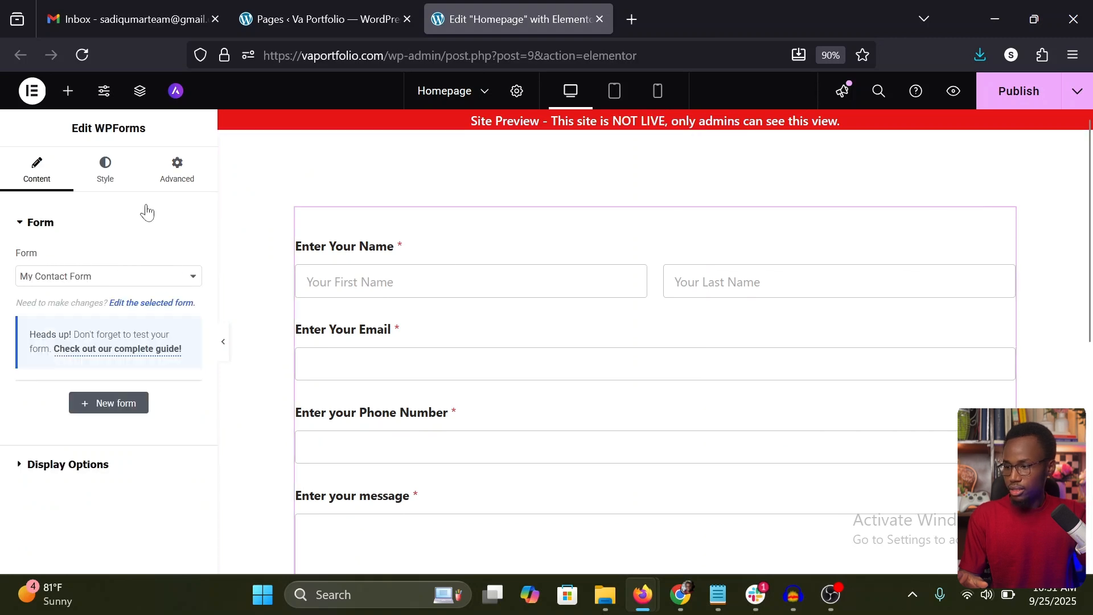
pyautogui.click(161, 181)
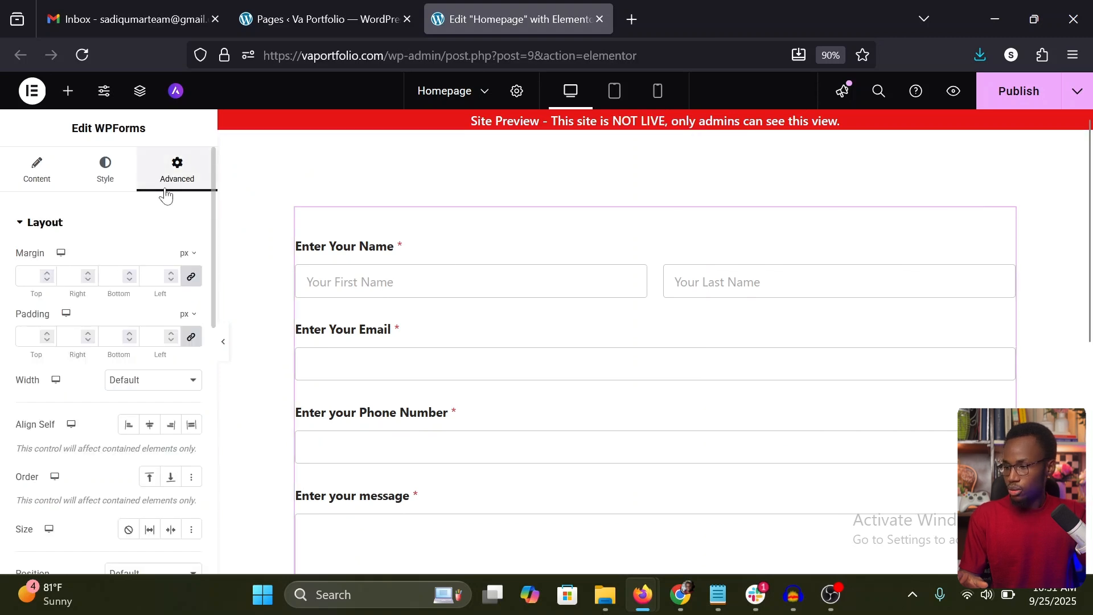
pyautogui.click(191, 279)
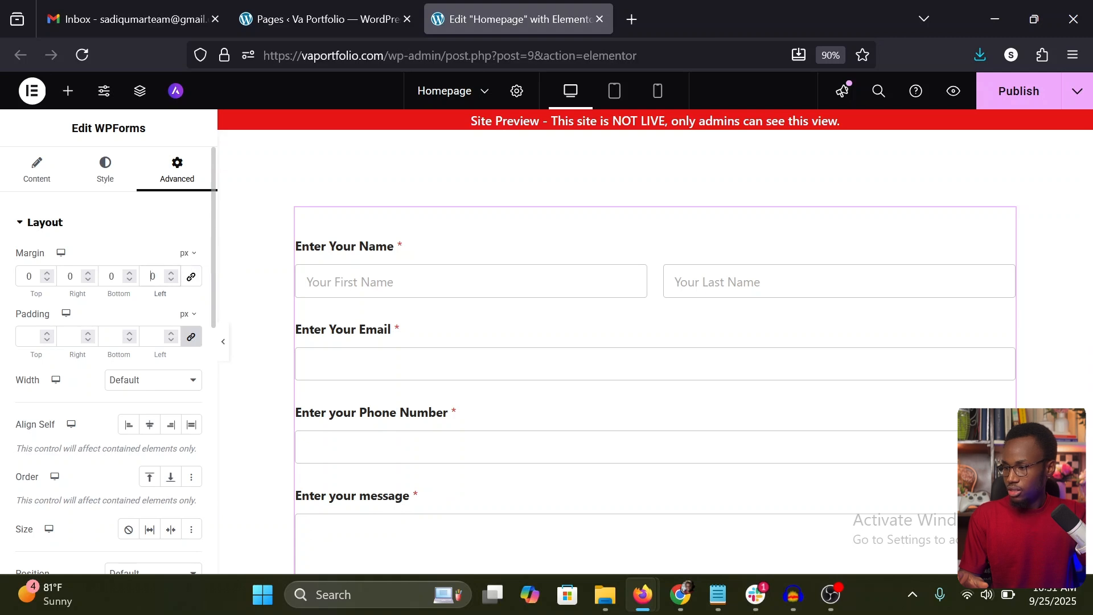
pyautogui.write('12')
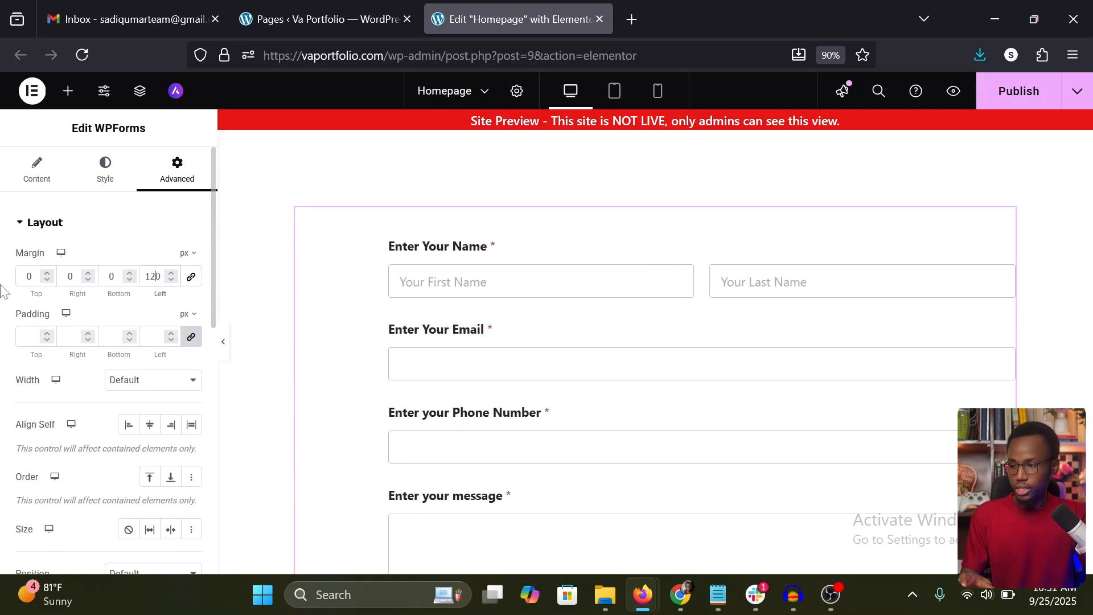
pyautogui.click(67, 276)
pyautogui.write('12')
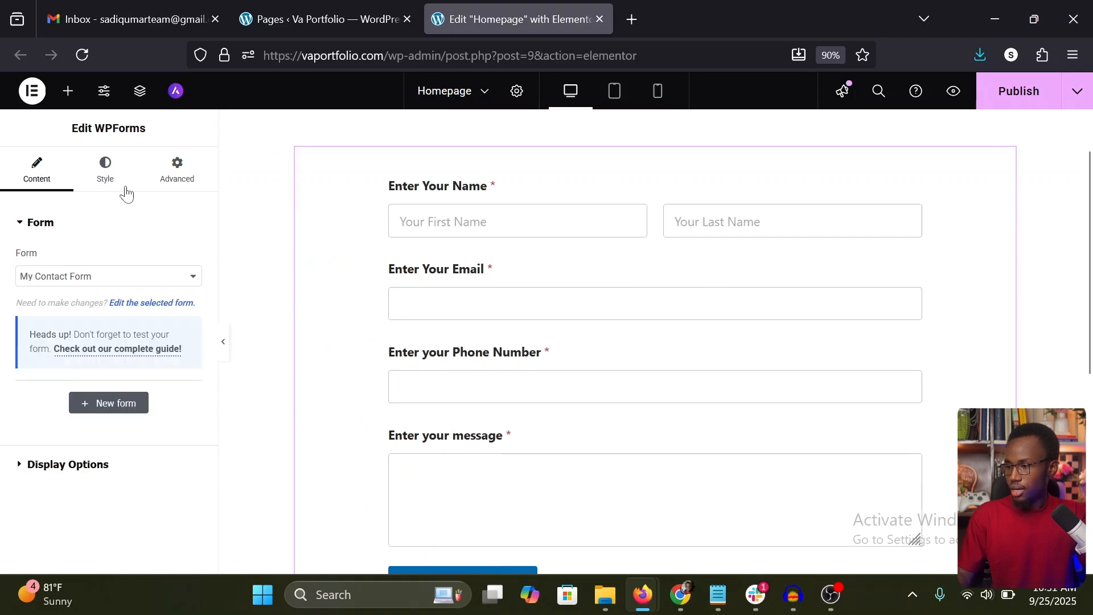
# Step: Look through the colour themes offered in the WPForms widget's style settings
pyautogui.click(102, 170)
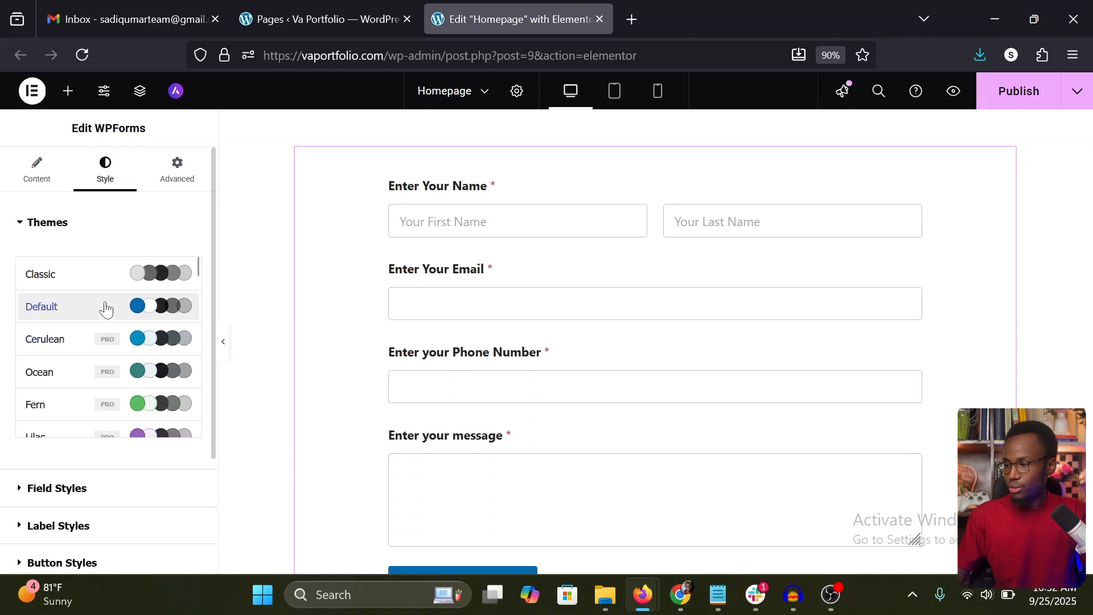
pyautogui.scroll(-3, 123, 398)
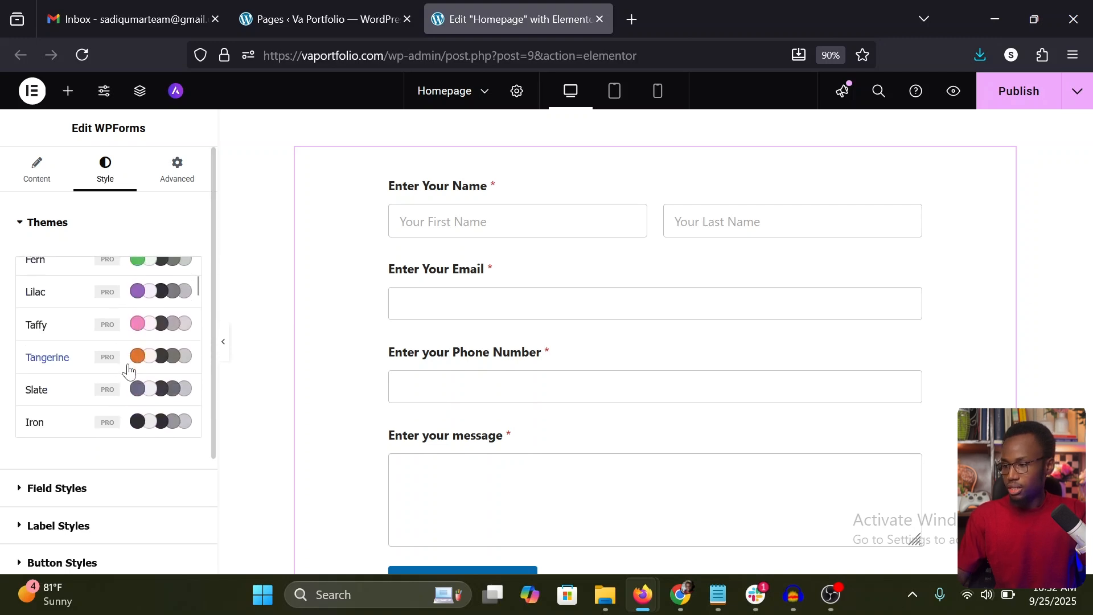
pyautogui.scroll(3, 111, 378)
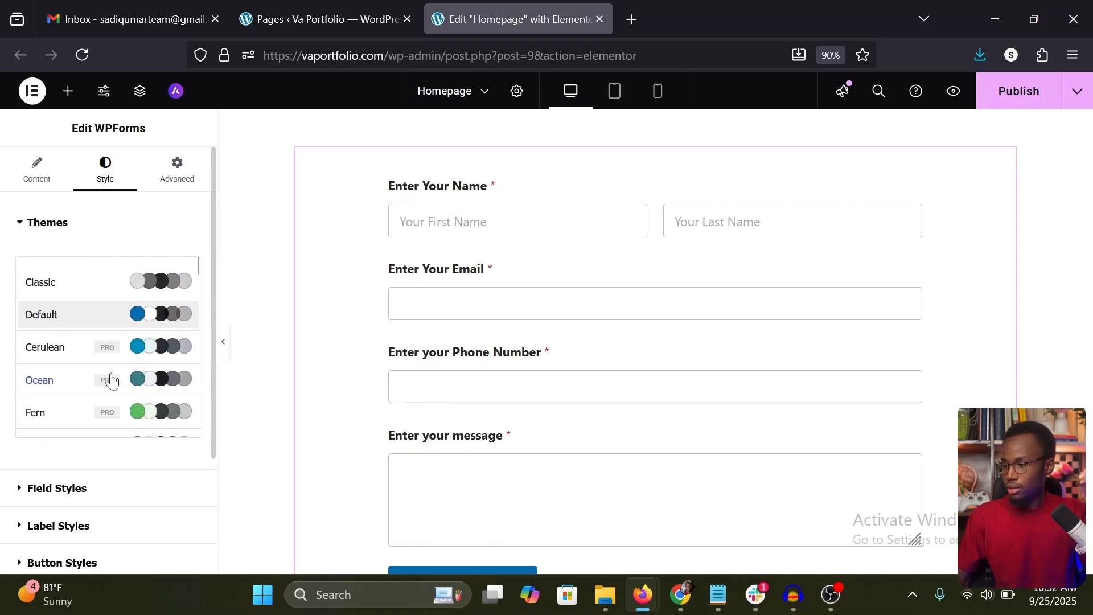
# Step: Try the Small size in the form's field styles and set it back to Medium
pyautogui.click(20, 225)
pyautogui.click(31, 263)
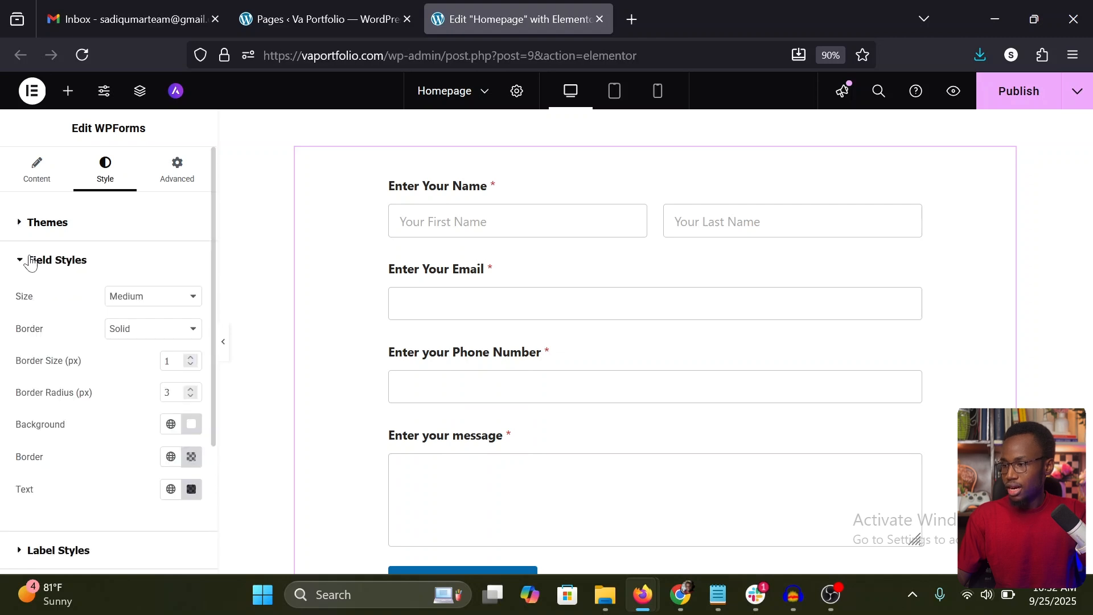
pyautogui.click(144, 303)
pyautogui.click(141, 317)
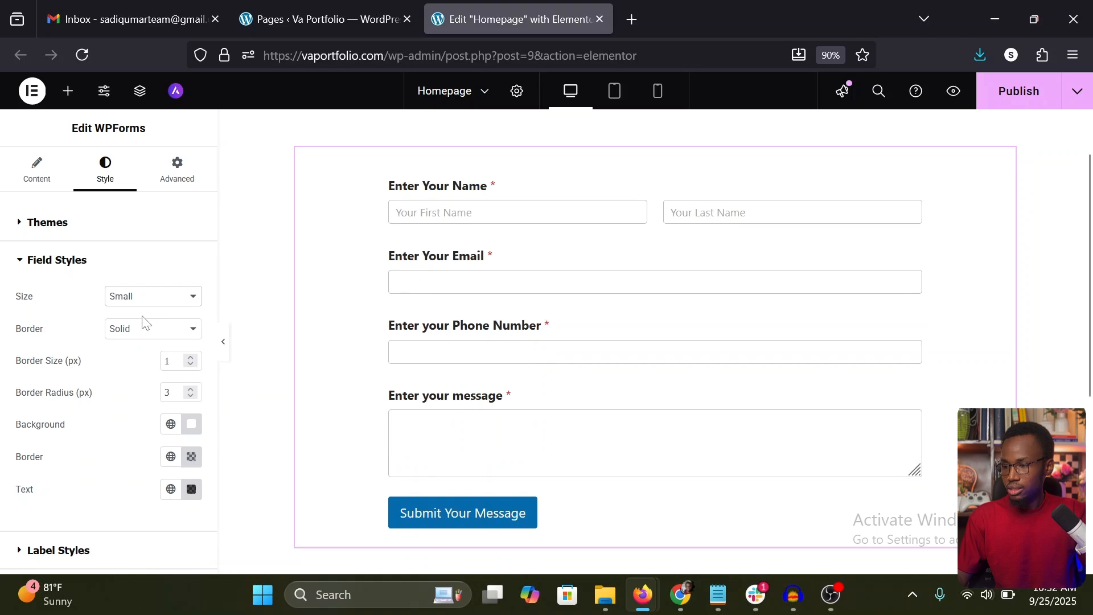
pyautogui.click(137, 304)
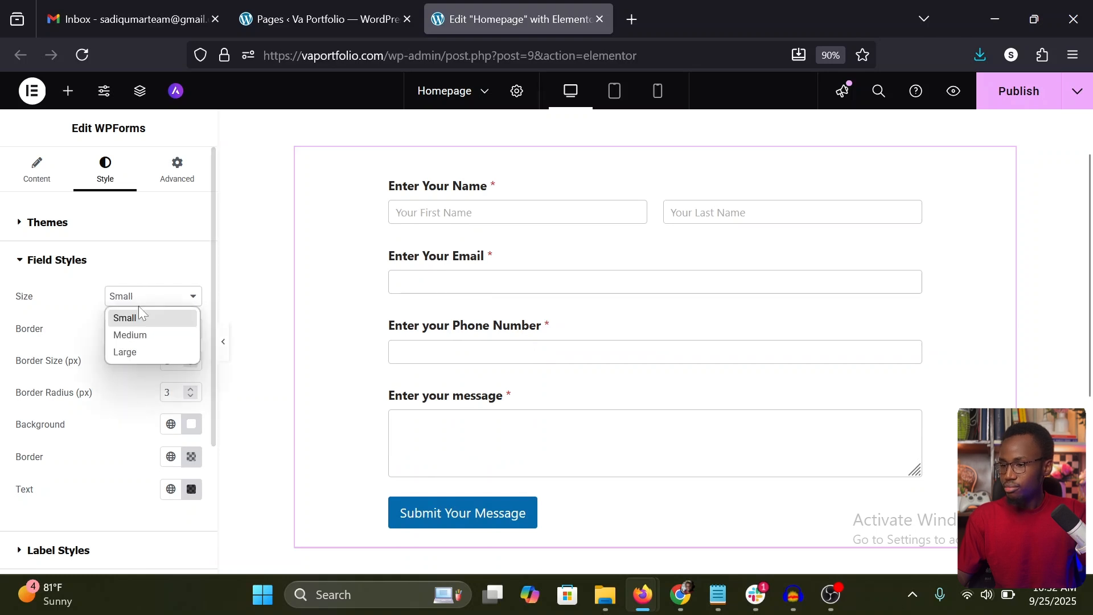
pyautogui.click(128, 332)
# Step: Examine the border, background and text options in the field styles, and the label colour in the label styles
pyautogui.scroll(-1, 140, 356)
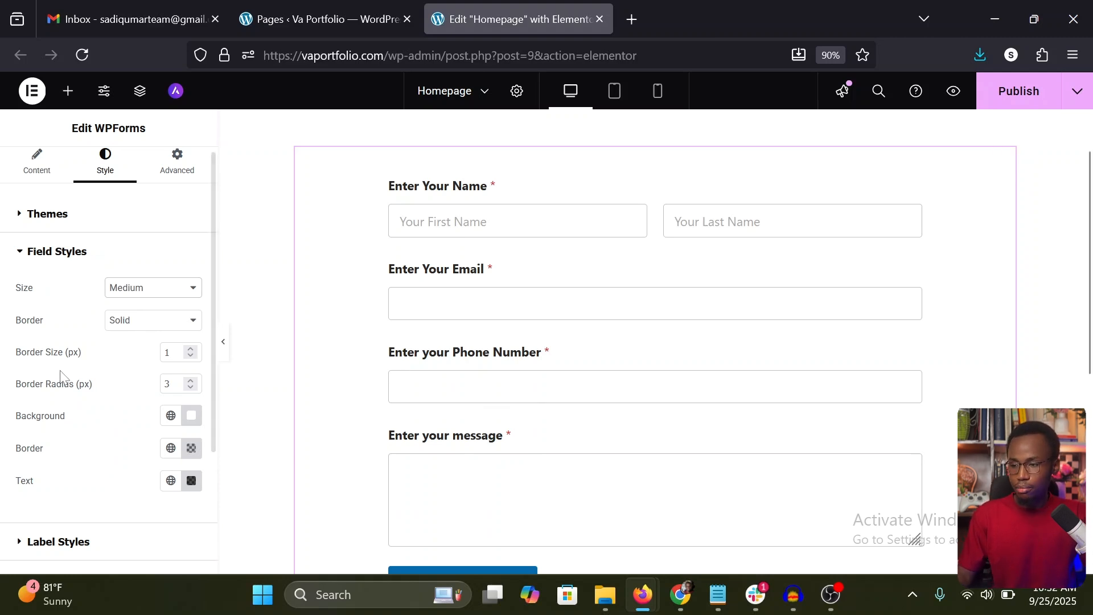
pyautogui.scroll(-2, 91, 402)
pyautogui.scroll(-1, 166, 428)
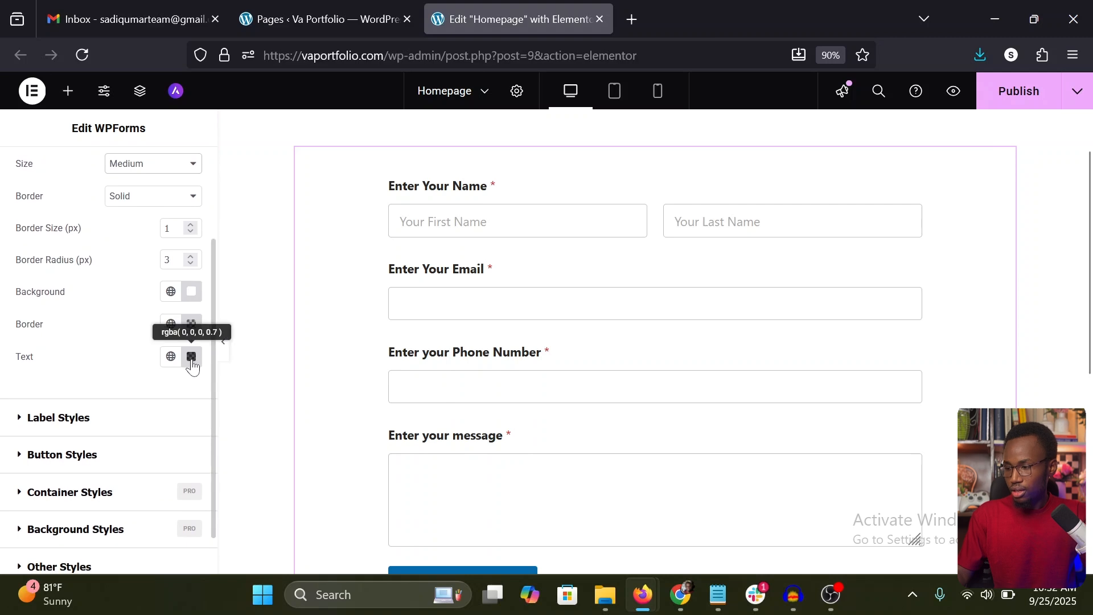
pyautogui.click(191, 356)
pyautogui.click(112, 380)
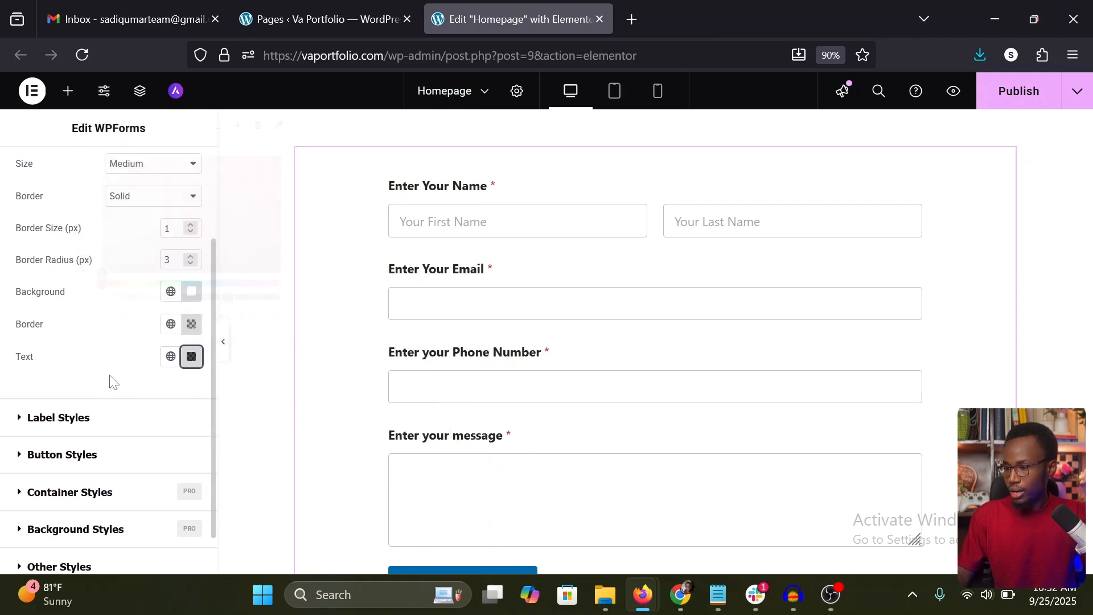
pyautogui.click(97, 421)
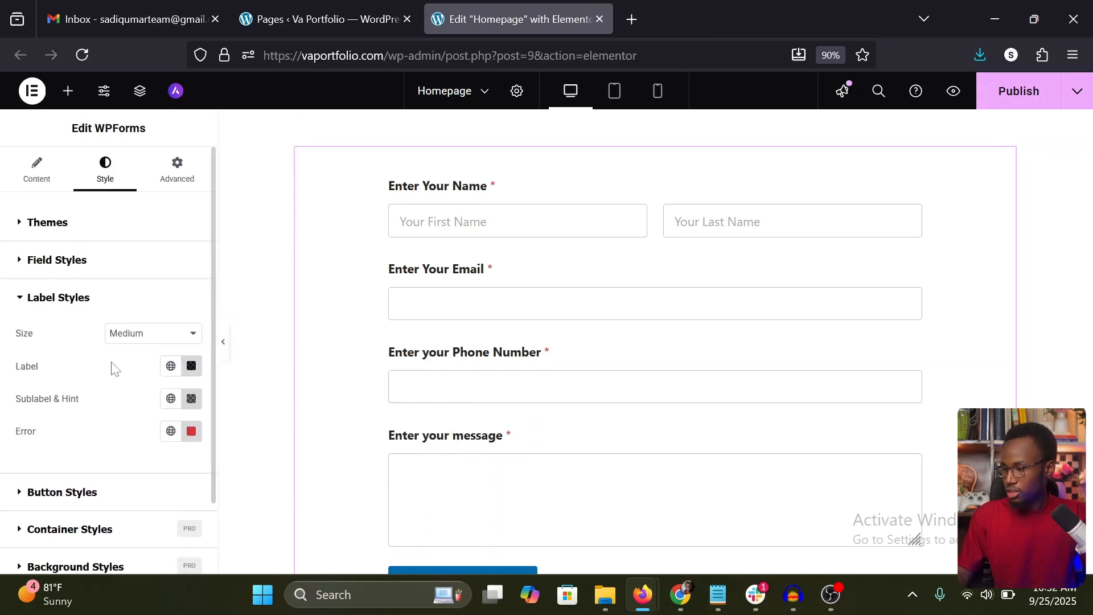
pyautogui.click(191, 365)
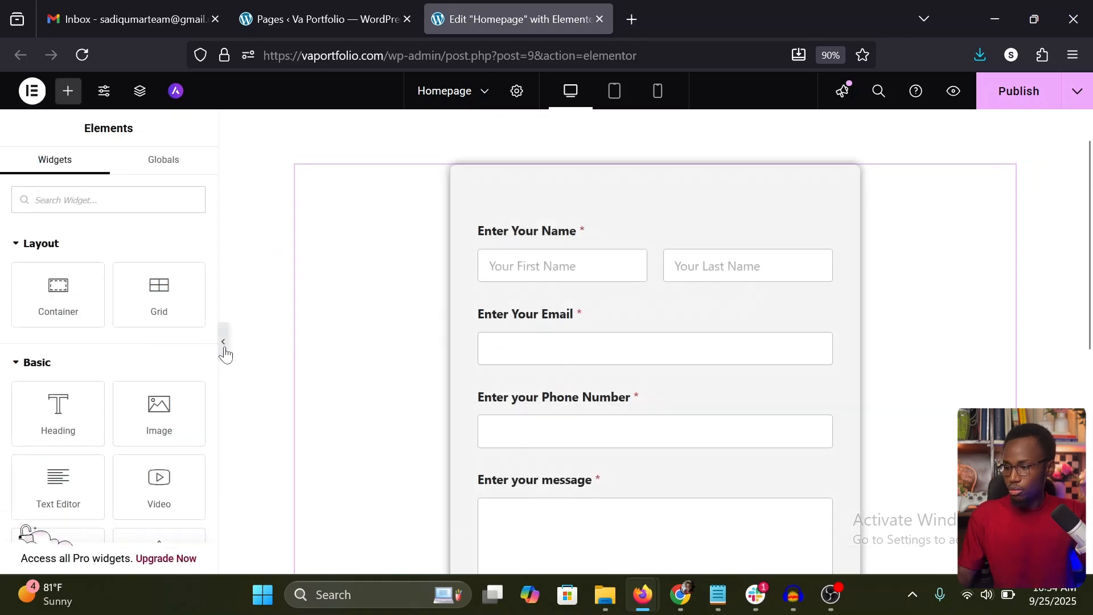
# Step: Preview the styled form at full width with the editing panel hidden, and bring the panel back
pyautogui.click(224, 348)
pyautogui.scroll(-3, 741, 371)
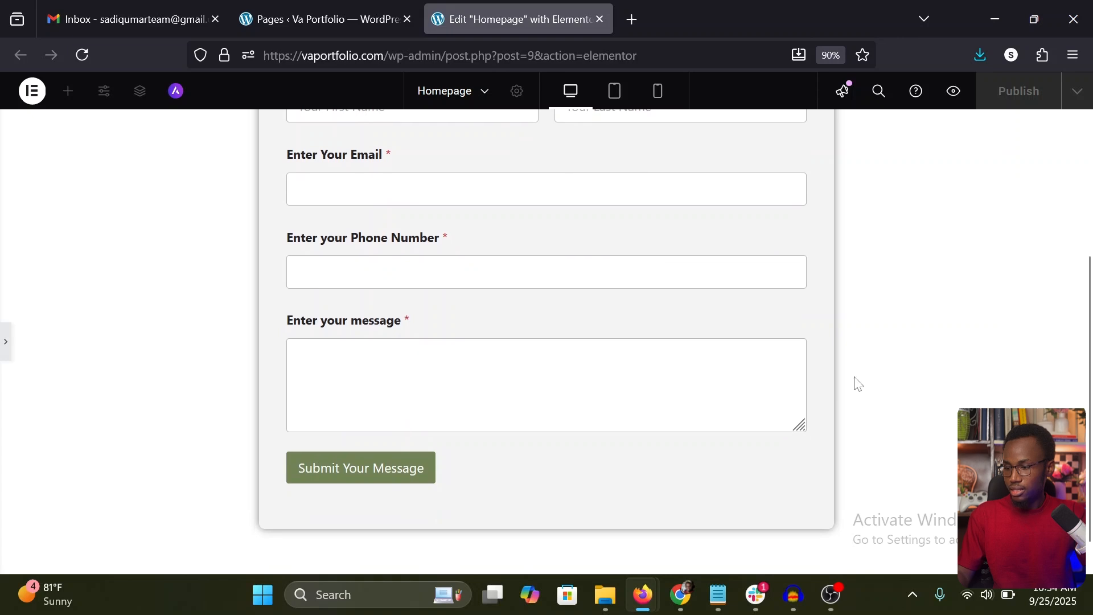
pyautogui.scroll(5, 858, 383)
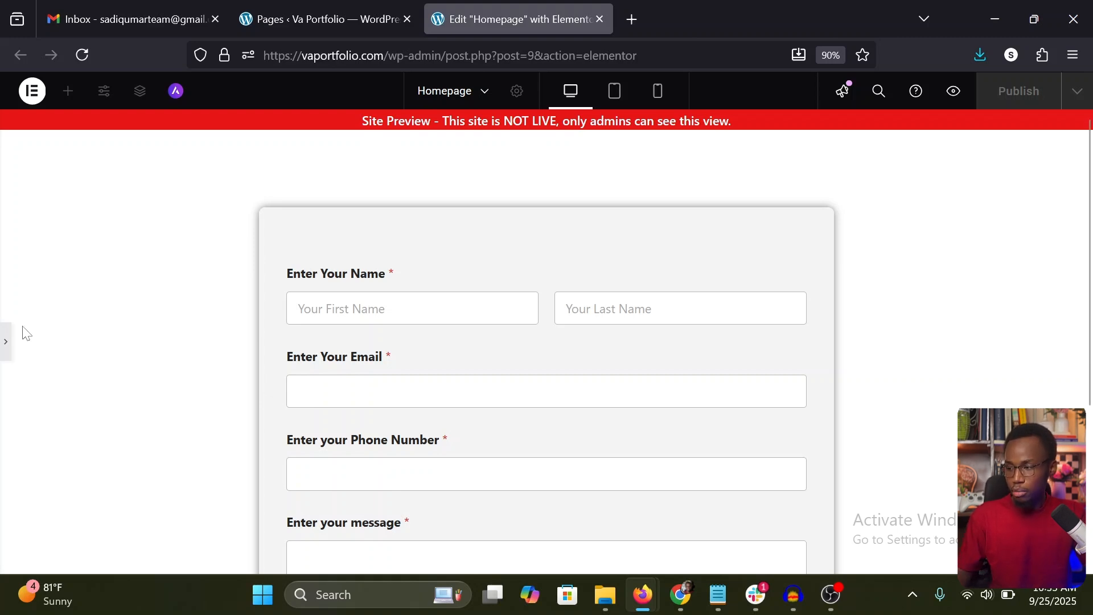
pyautogui.click(6, 342)
pyautogui.scroll(-3, 398, 357)
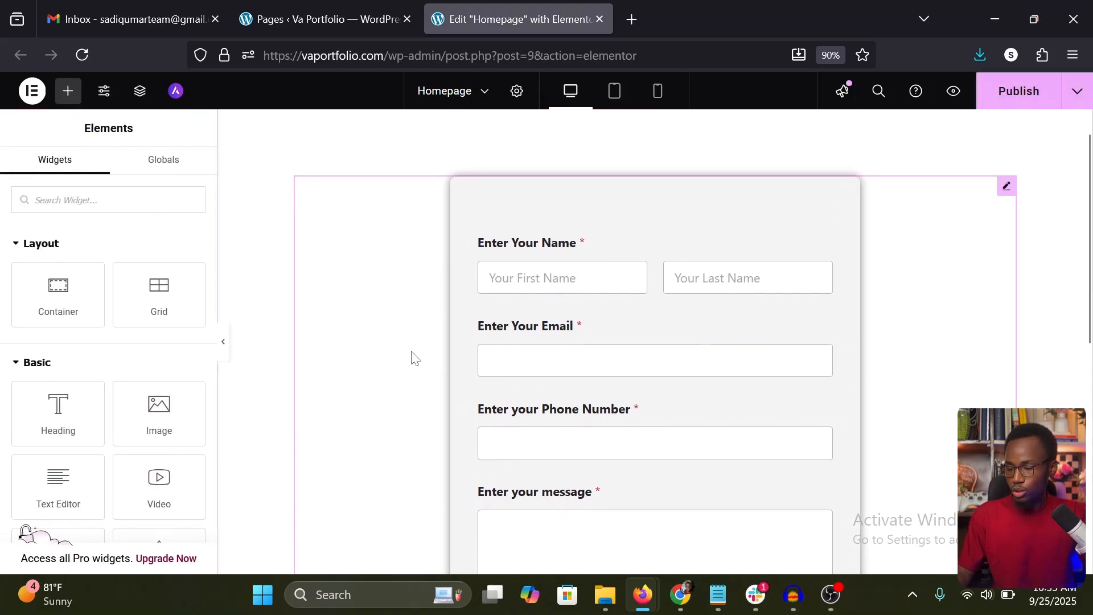
# Step: Publish the Homepage and view the live page in a new browser tab
pyautogui.click(1025, 97)
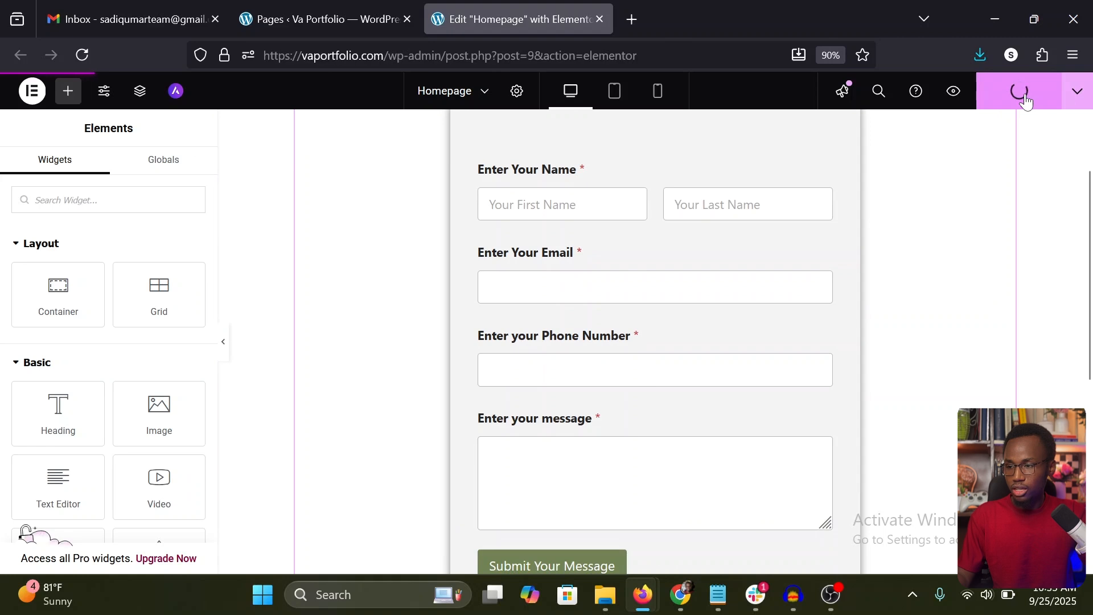
pyautogui.click(1088, 100)
pyautogui.click(1002, 200)
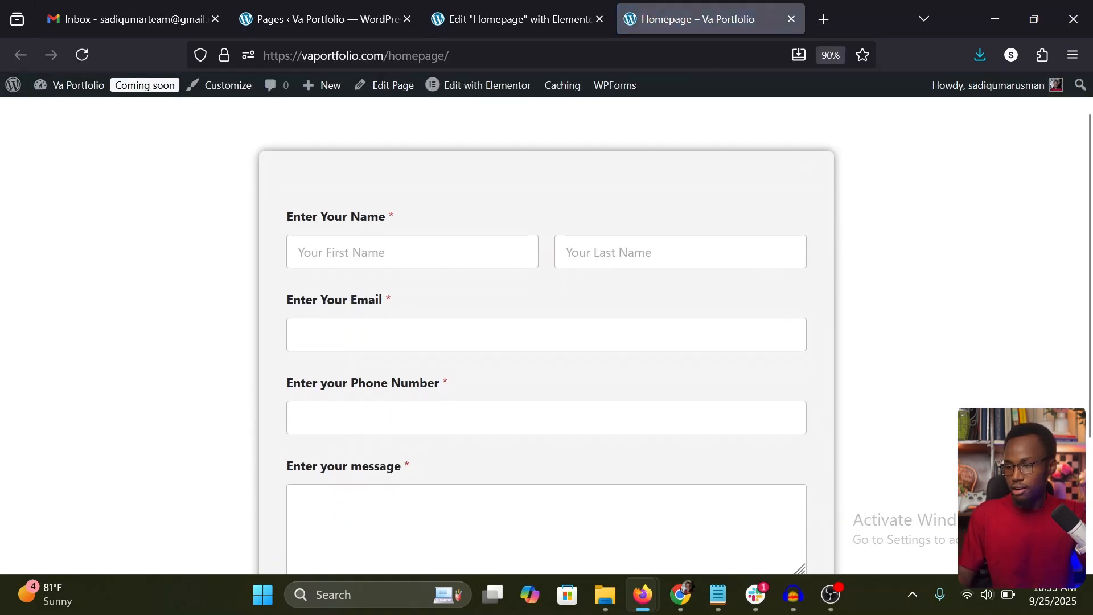
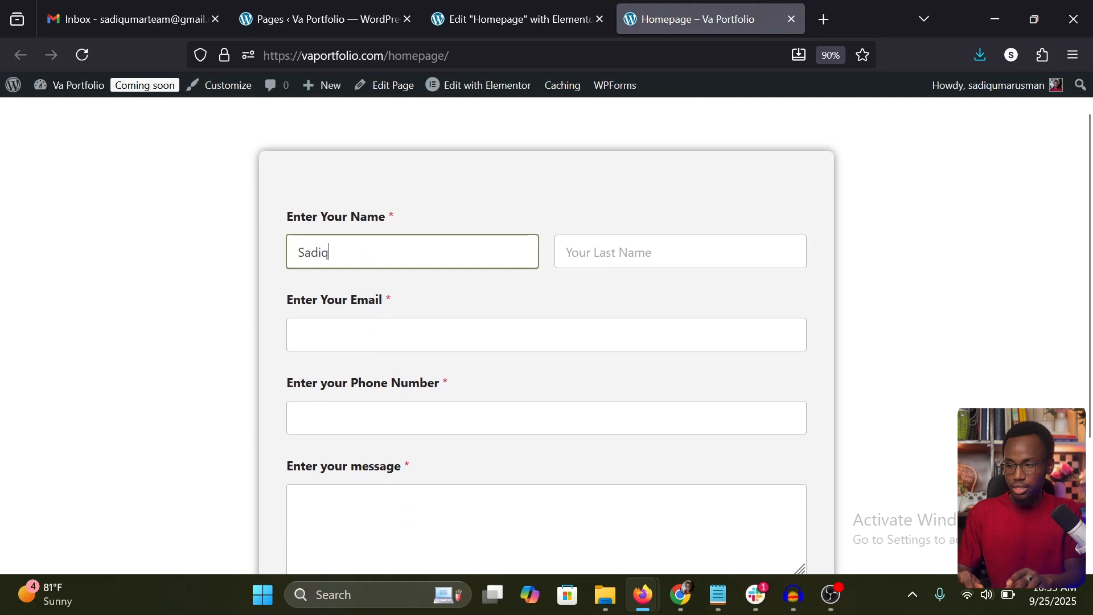
# Step: Fill in the sender's first name, last name, e-mail address and phone number in the live contact form
pyautogui.press('Tab')
pyautogui.press('Tab')
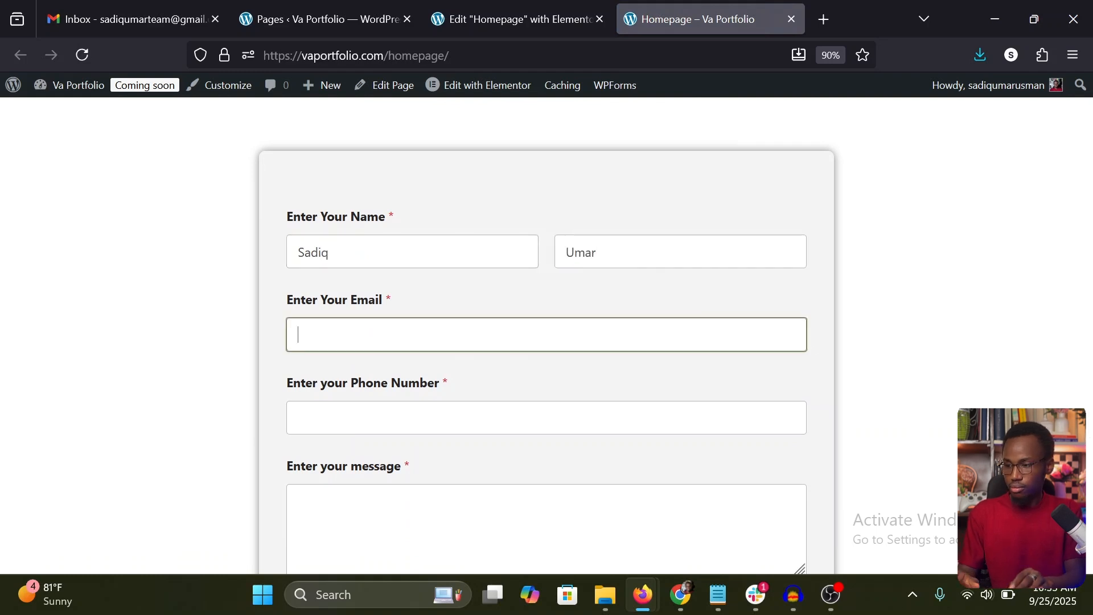
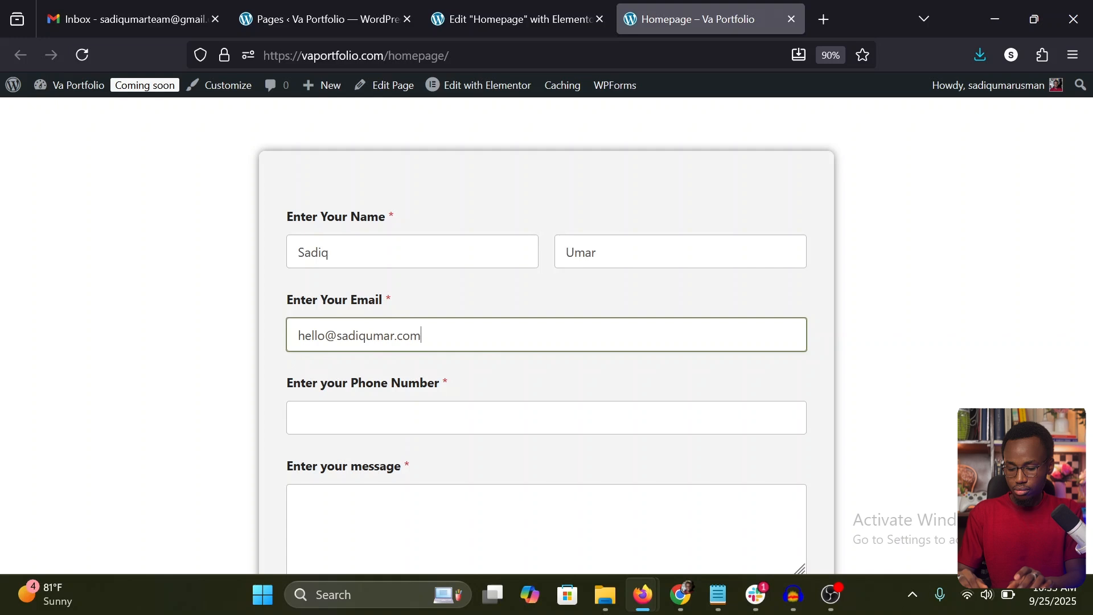
pyautogui.press('Tab')
pyautogui.write('122323344')
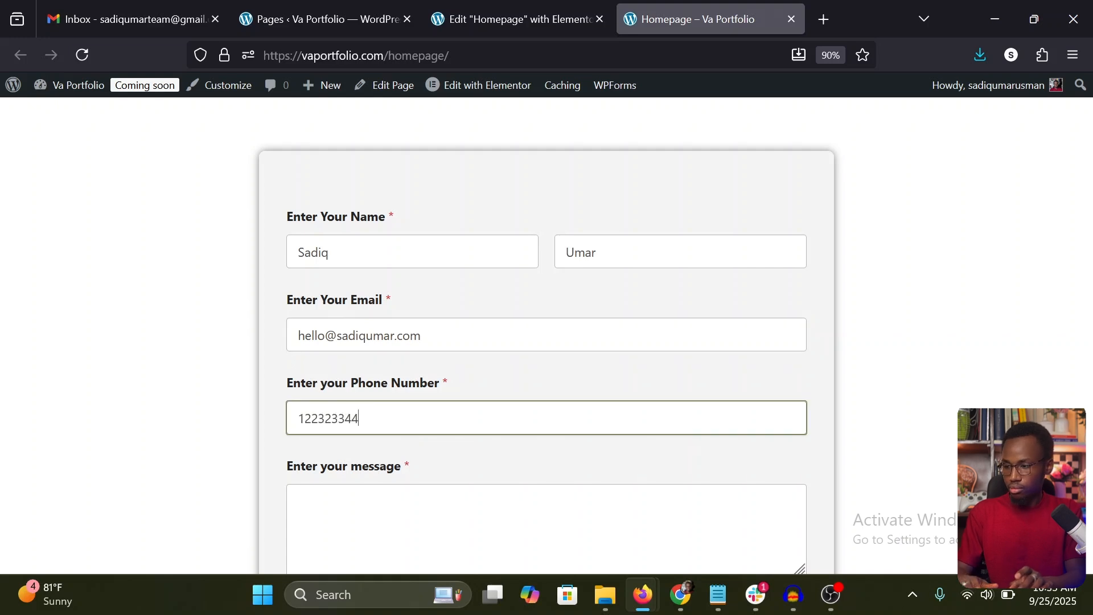
# Step: Enter "Testing form usability!" as the message in the contact form
pyautogui.scroll(-1, 546, 336)
pyautogui.press('Tab')
pyautogui.write('Testing ')
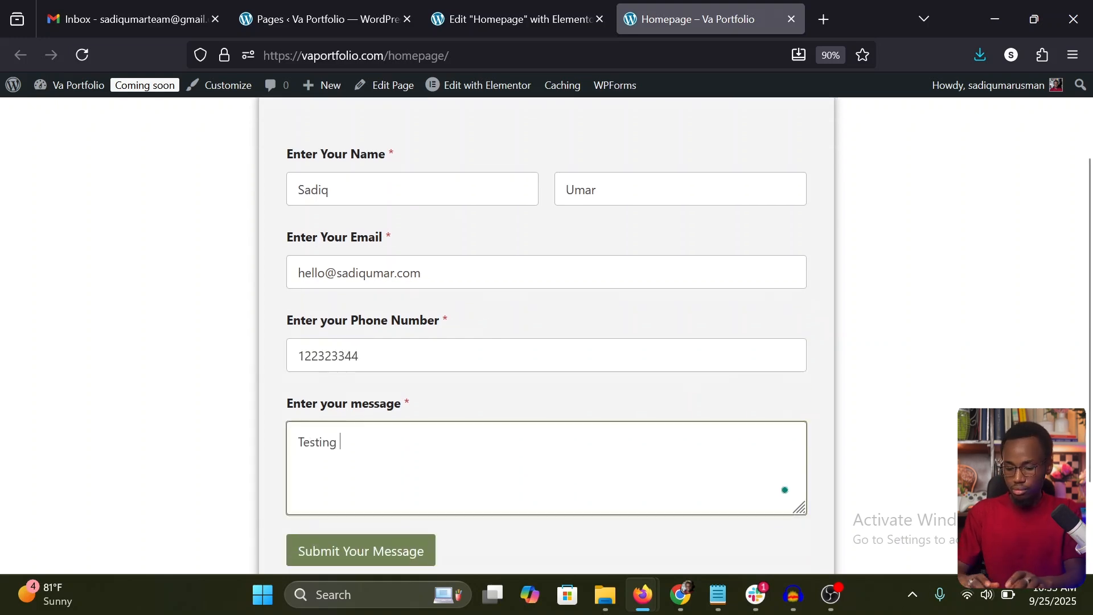
pyautogui.write('form usability!')
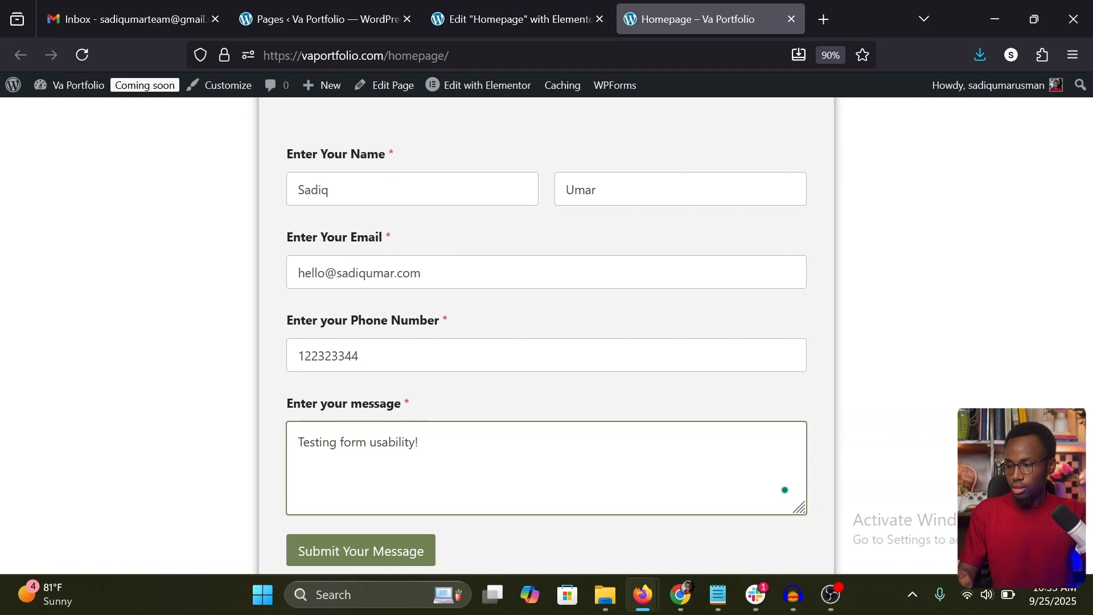
pyautogui.scroll(-1, 578, 383)
pyautogui.click(559, 364)
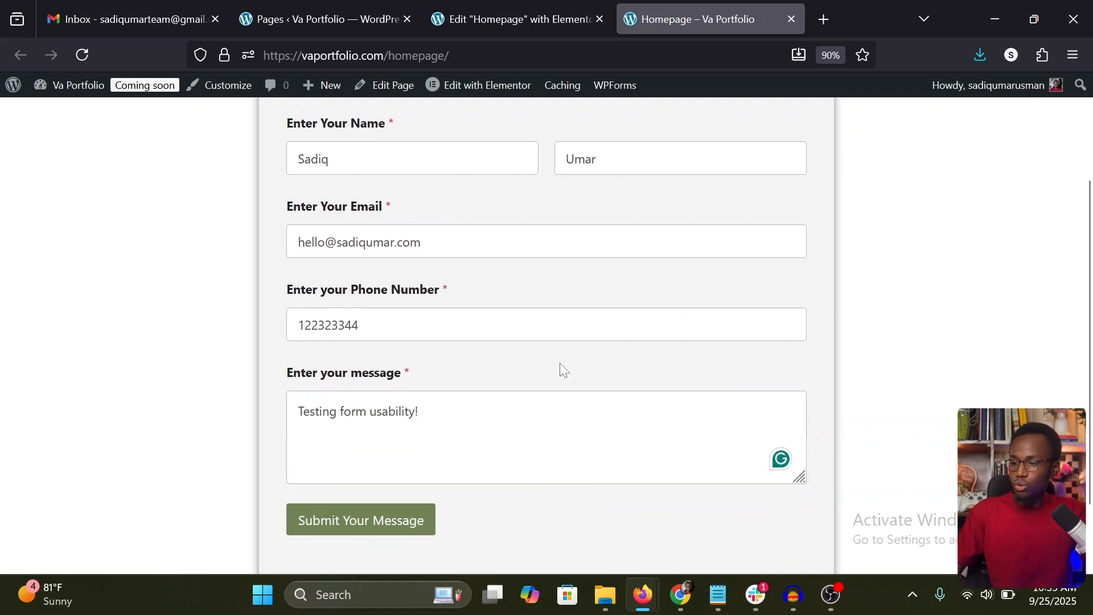
# Step: Review the completed contact form, submit it and check the confirmation message
pyautogui.scroll(2, 558, 363)
pyautogui.scroll(-2, 558, 364)
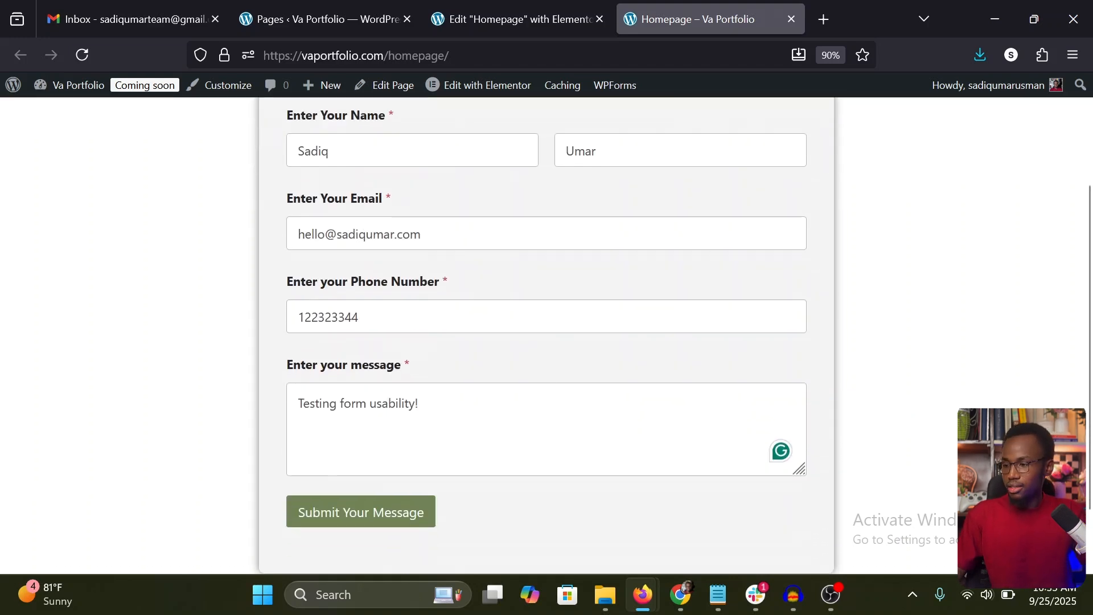
pyautogui.scroll(-1, 566, 436)
pyautogui.click(356, 460)
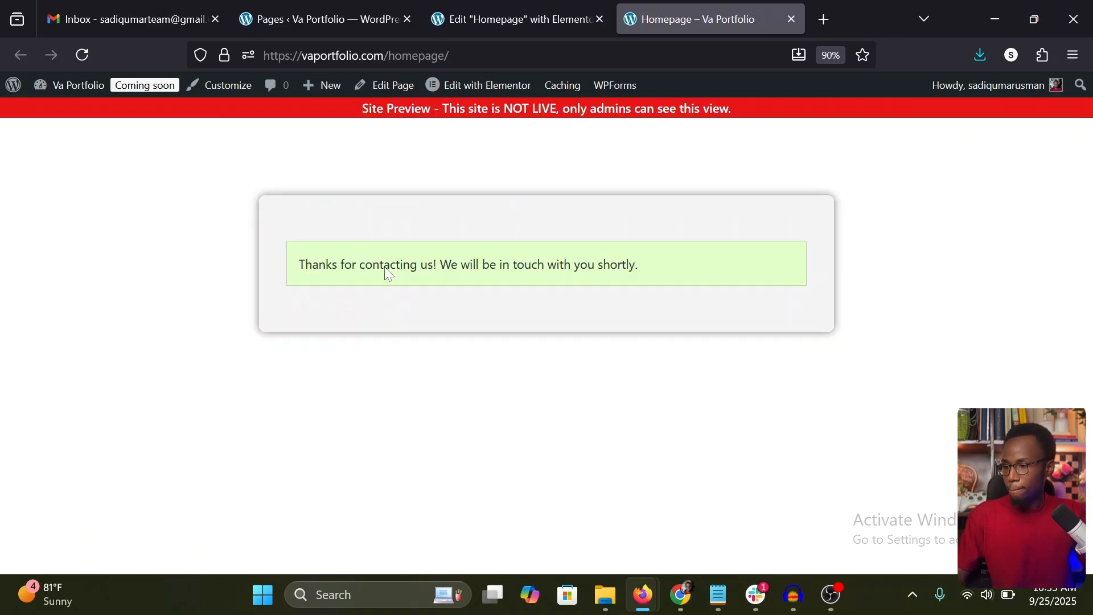
pyautogui.tripleClick(391, 264)
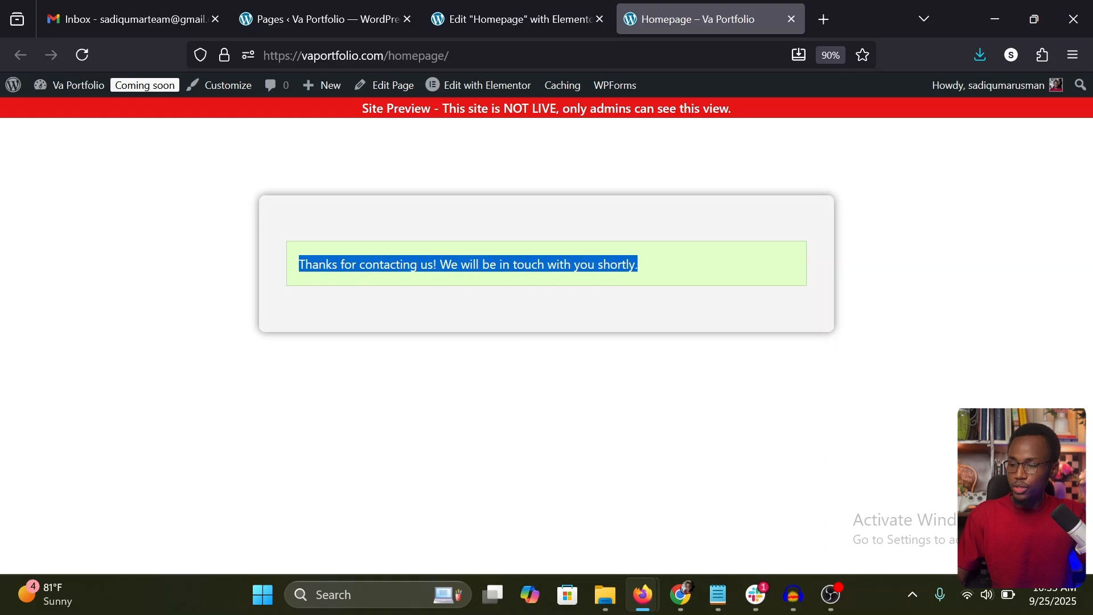
pyautogui.click(390, 264)
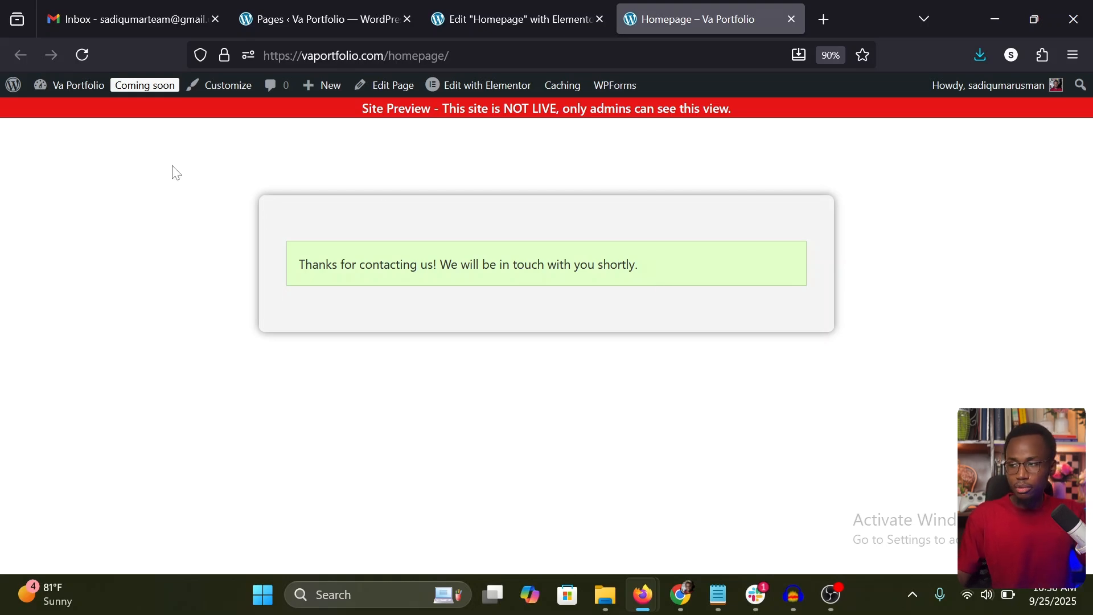
# Step: Switch to the Gmail inbox, open the "New My Contact Form Entry" notification from Va Portfolio and examine the submitted name, e-mail, phone and message fields
pyautogui.click(128, 16)
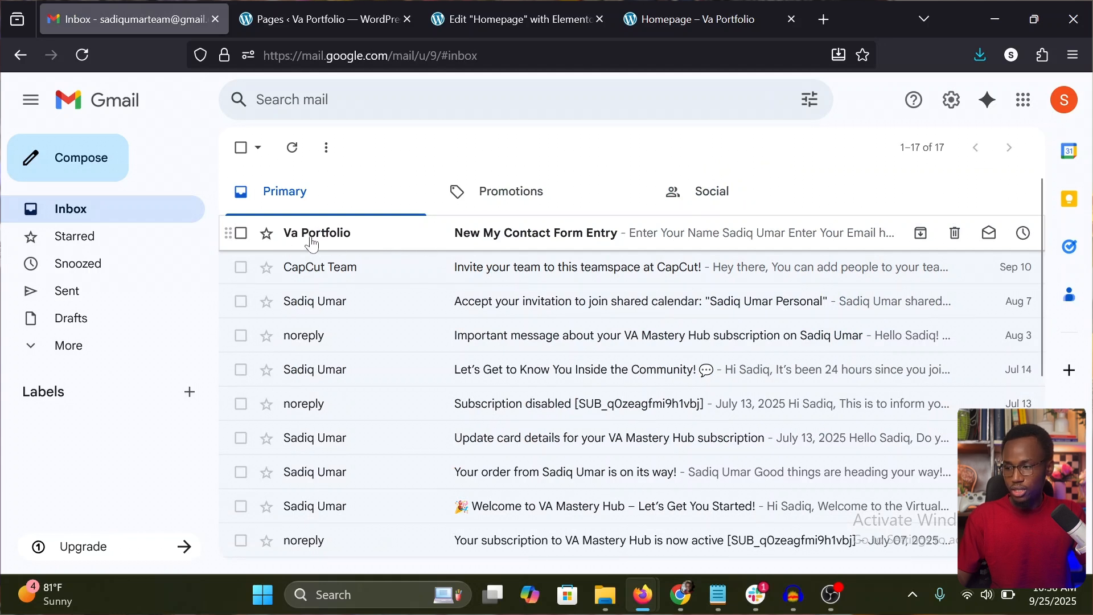
pyautogui.moveTo(353, 238)
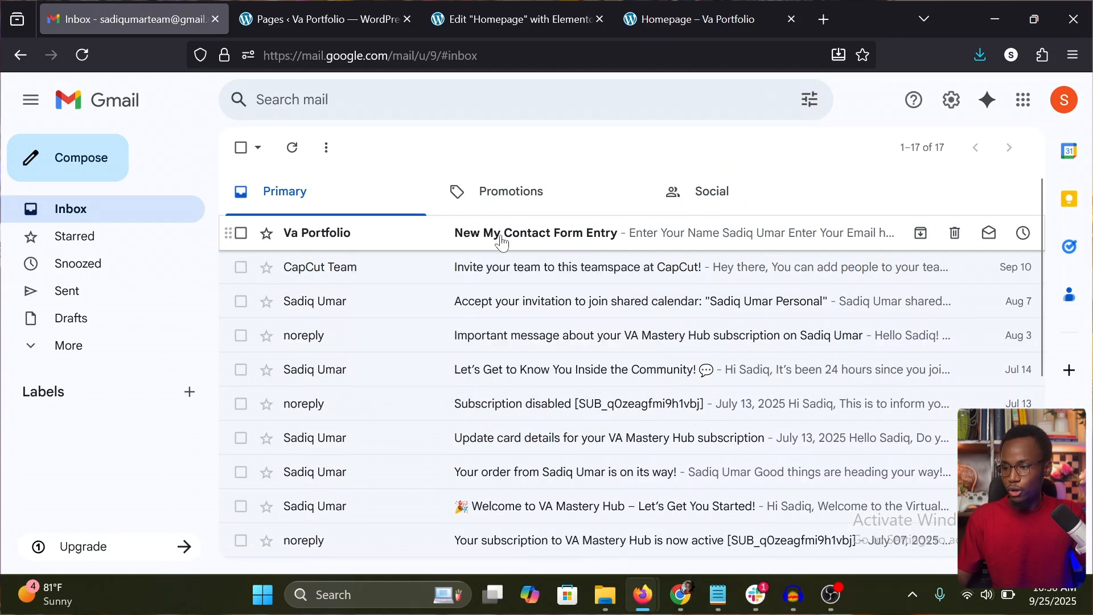
pyautogui.click(547, 237)
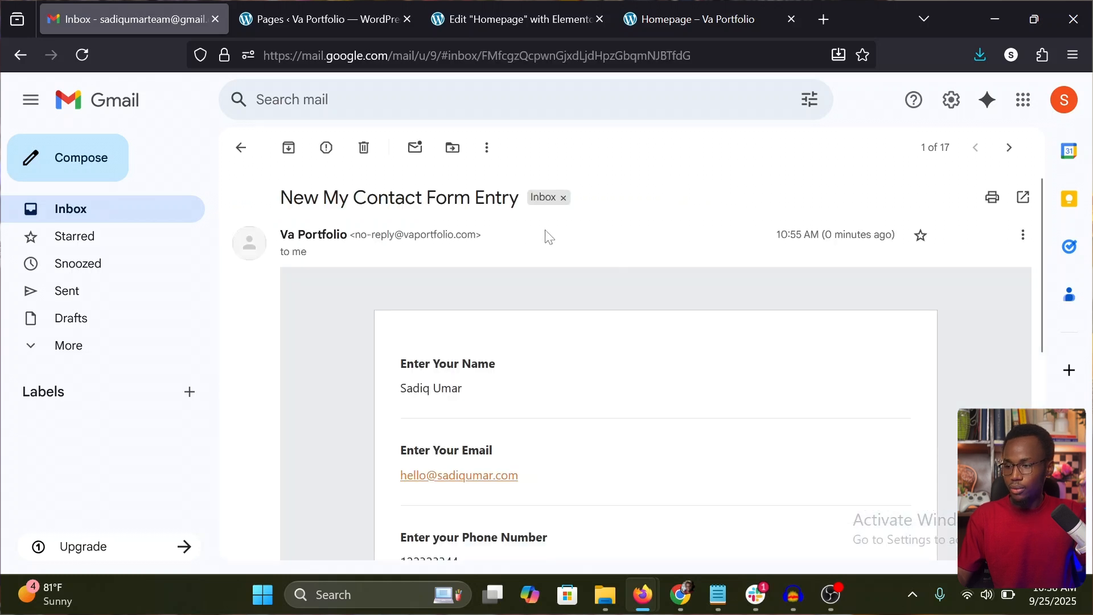
pyautogui.scroll(-4, 549, 237)
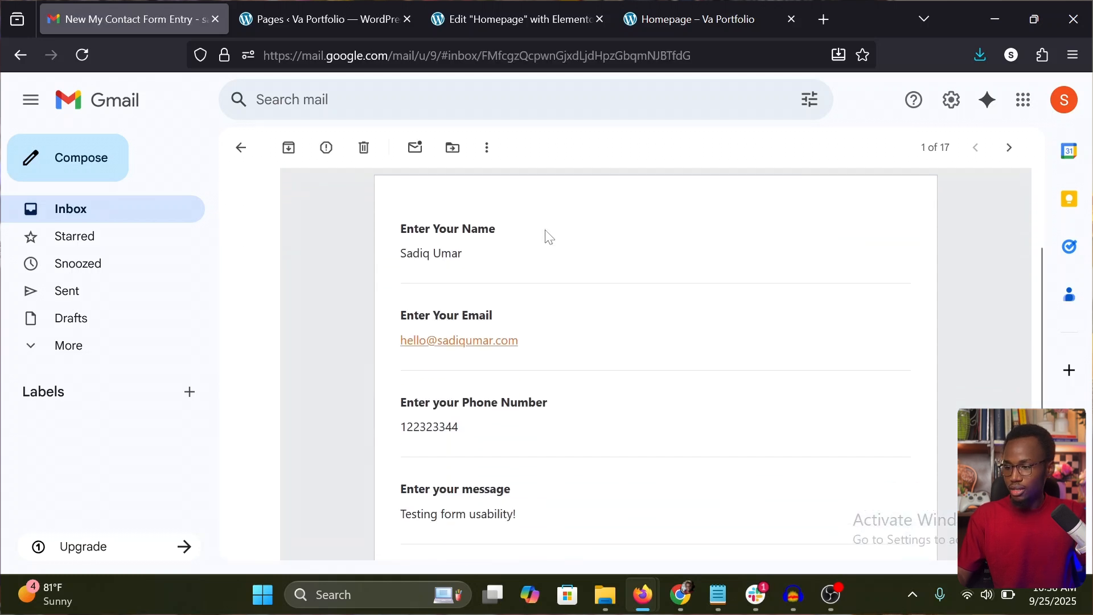
pyautogui.scroll(-3, 548, 225)
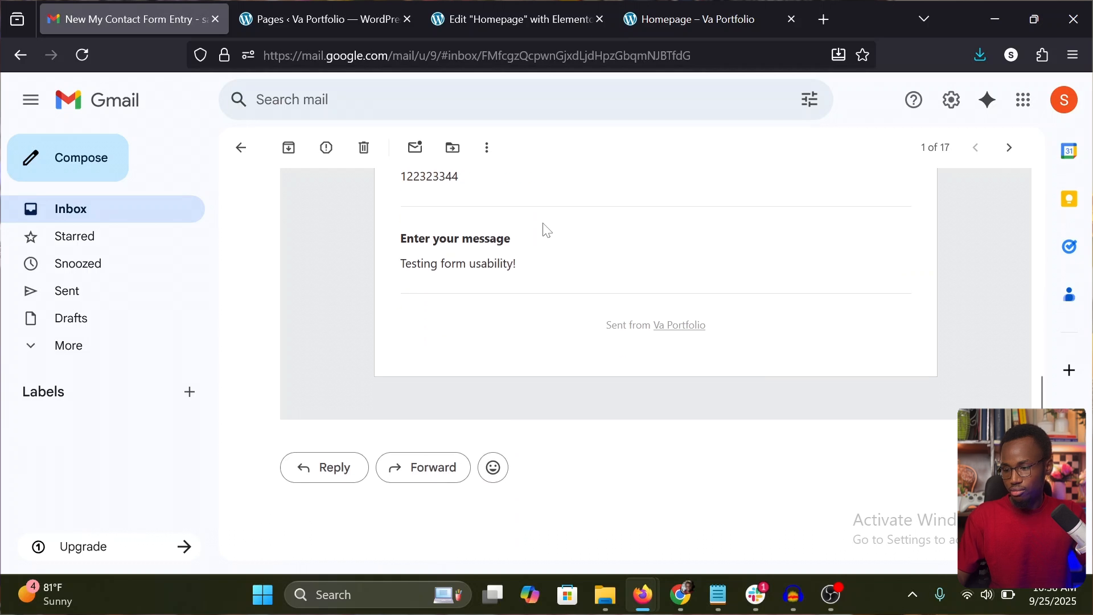
pyautogui.scroll(7, 545, 230)
pyautogui.scroll(-1, 504, 326)
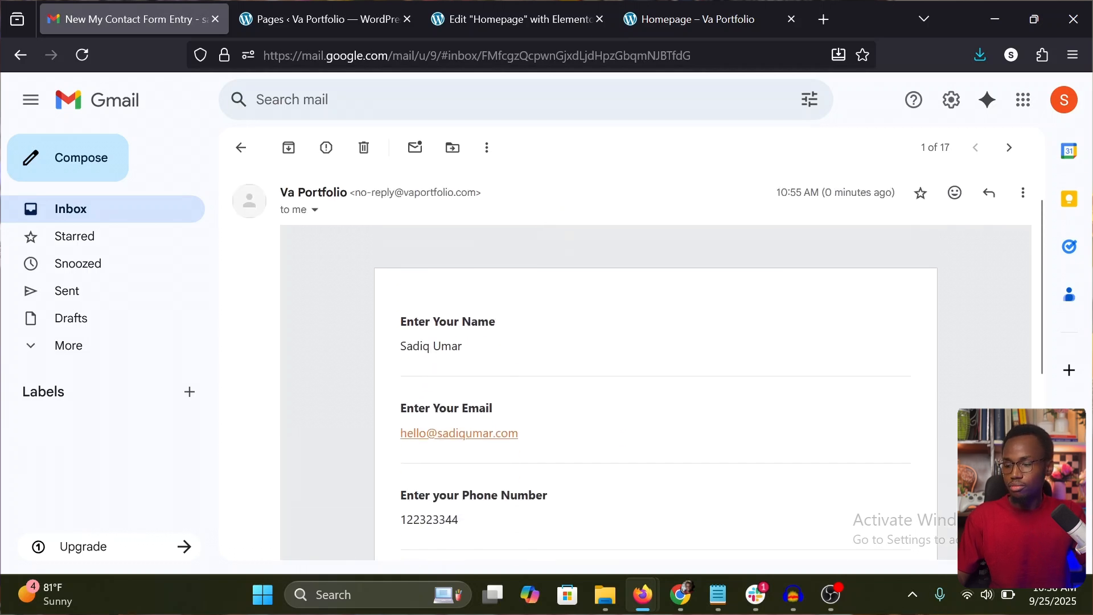
pyautogui.scroll(-1, 522, 351)
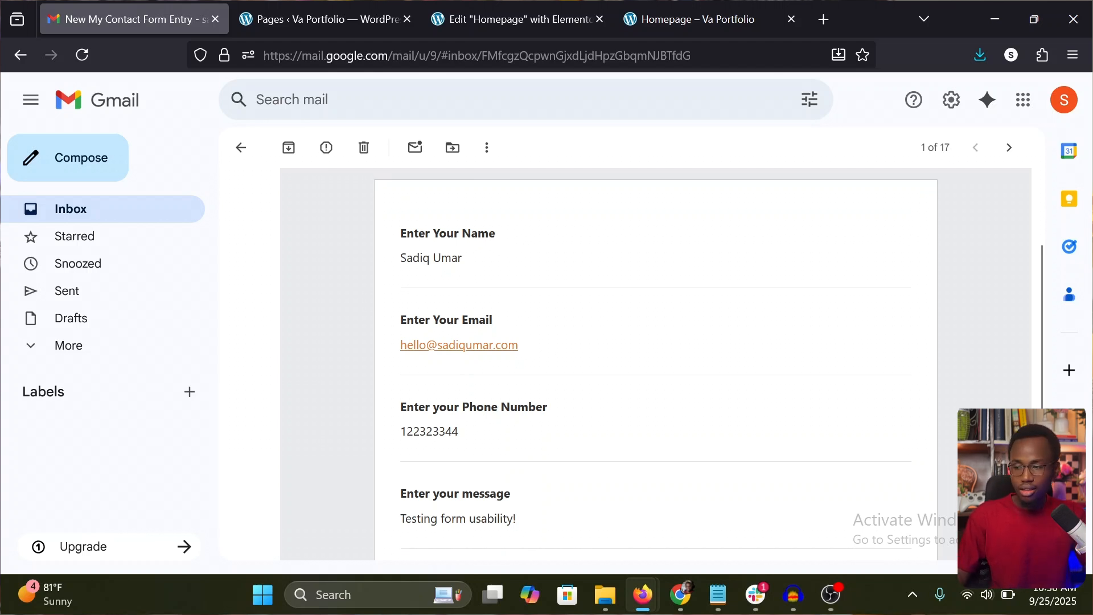
pyautogui.scroll(-1, 583, 389)
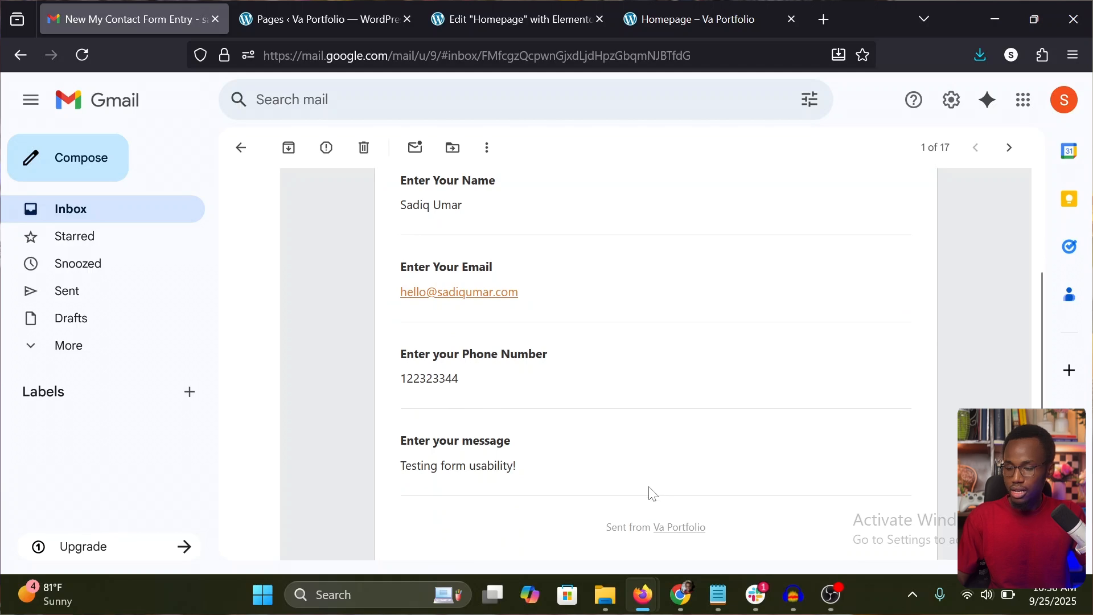